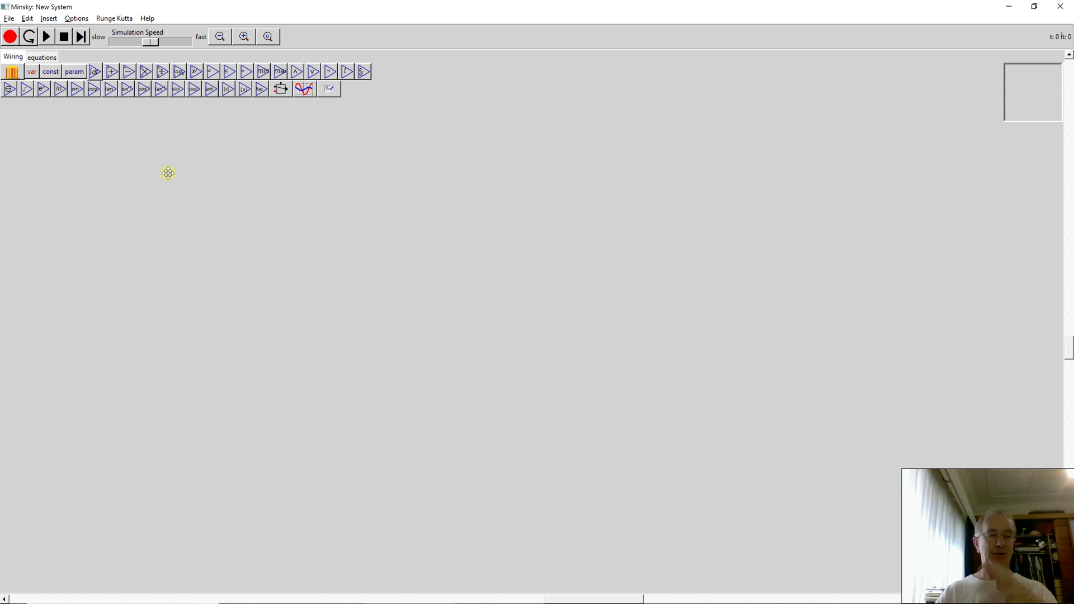
Open the recent file IntroSimultaneousEquationAndSinVsCos.mky without saving the current system
left_click(10, 19)
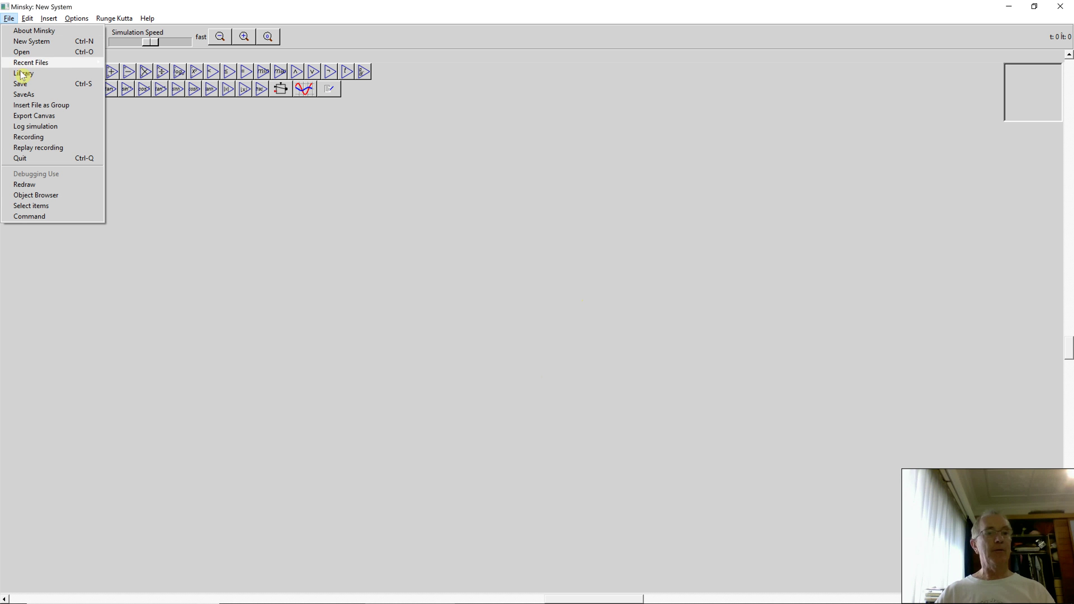
mouse_move(30, 62)
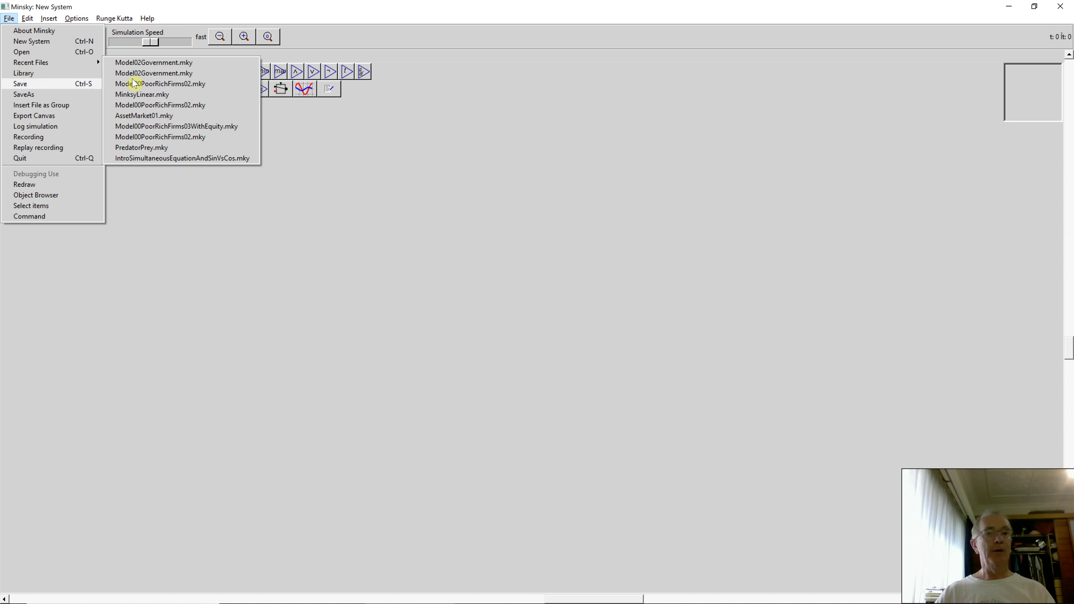
left_click(161, 159)
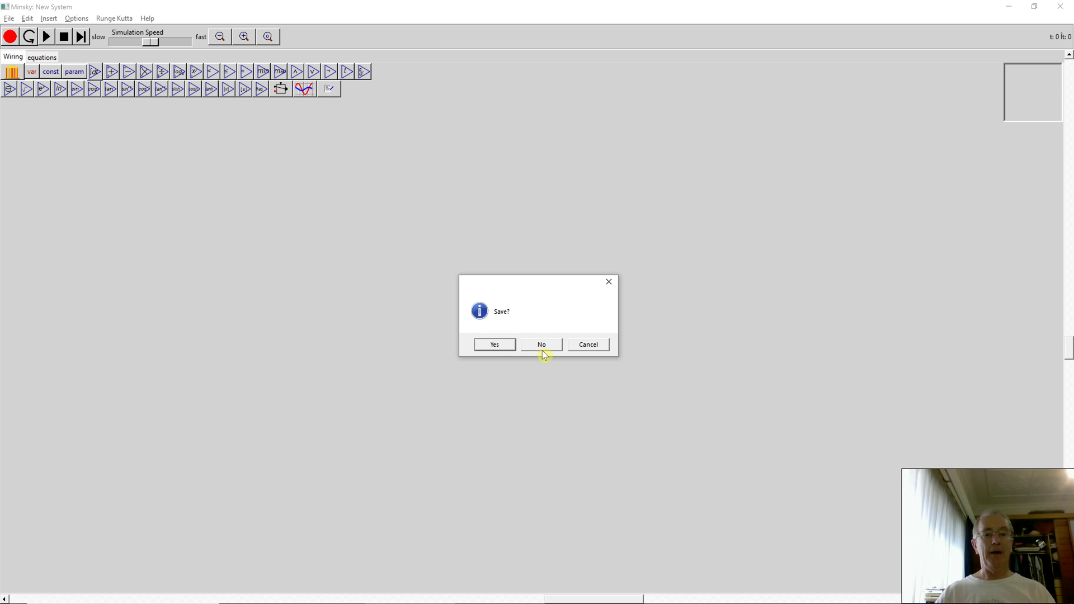
left_click(541, 345)
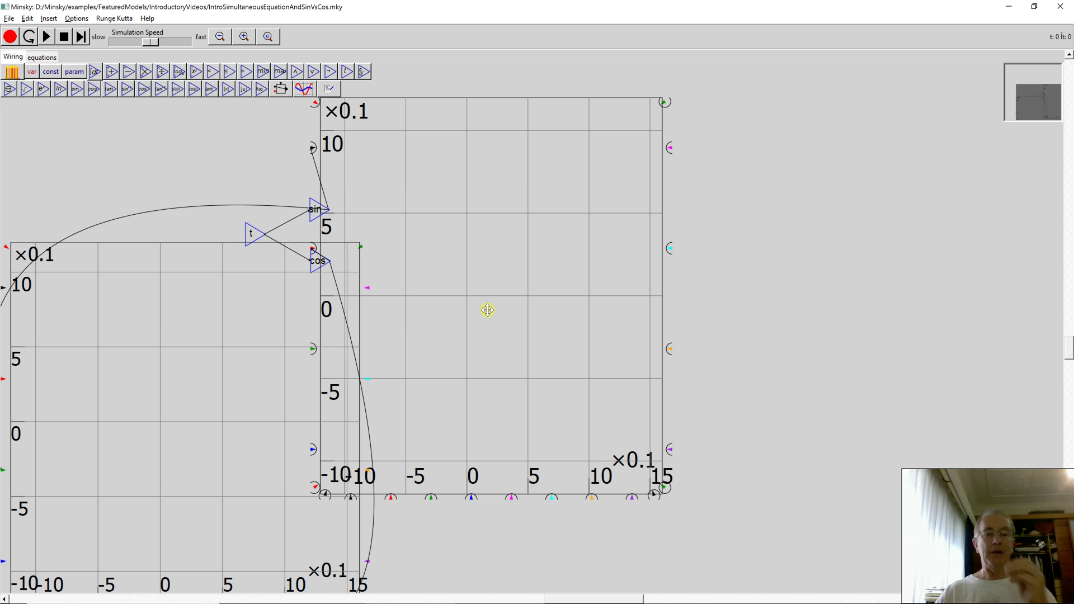
Spread the model out by moving the plot wired to sin and cos aside and repositioning the sin, t and cos blocks and the other plot
left_click_drag(513, 324, 642, 319)
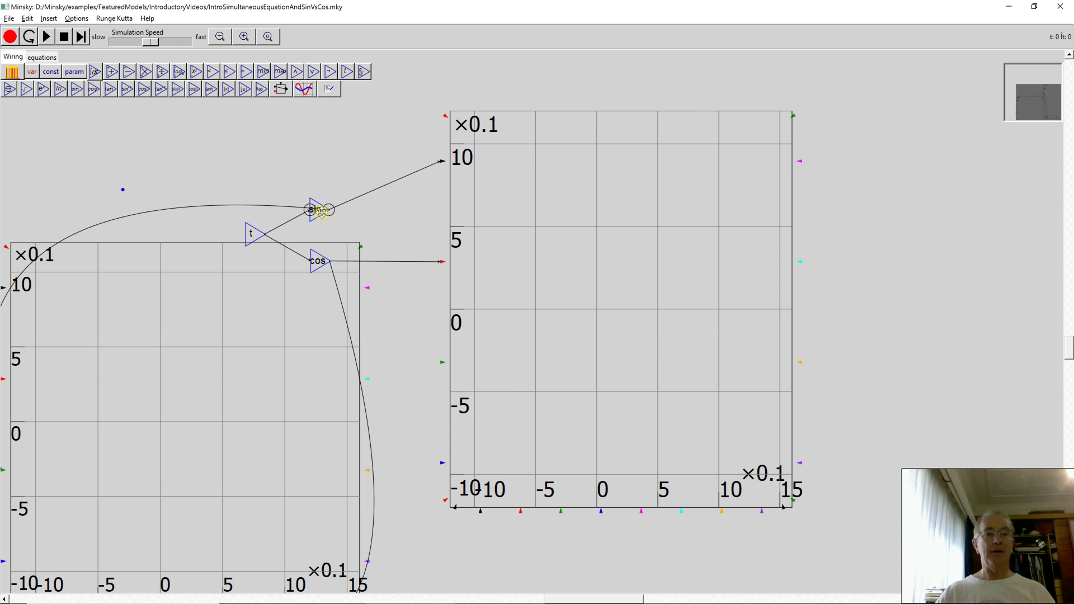
left_click_drag(320, 211, 377, 173)
left_click_drag(263, 278, 196, 325)
left_click_drag(262, 225, 296, 183)
left_click_drag(328, 265, 374, 224)
Resize the plot fed by sin and cos over time to a smaller rectangle and reposition it beside the blocks
right_click(602, 244)
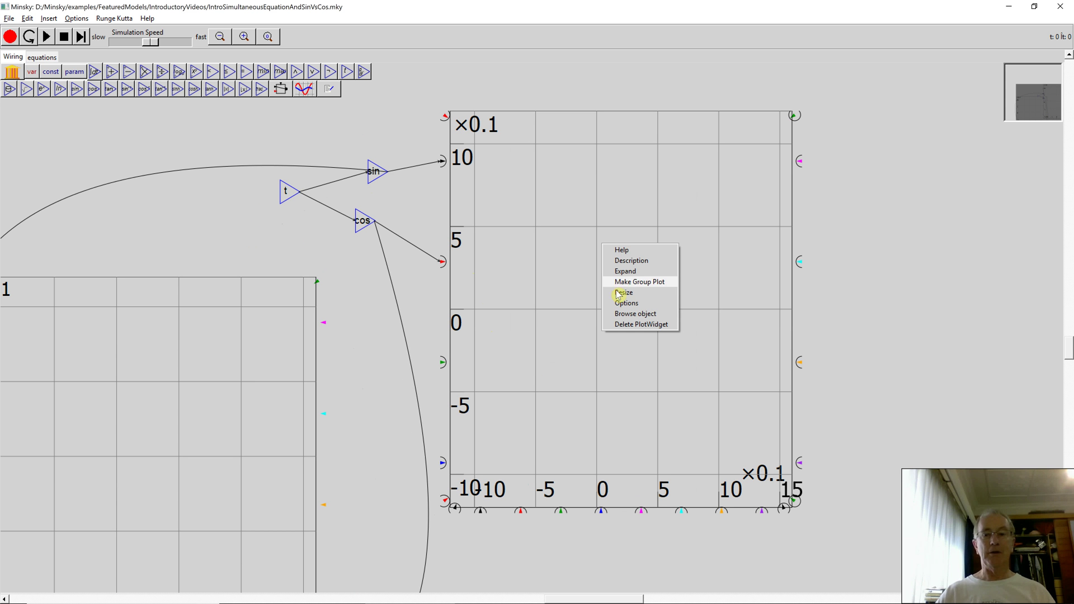
left_click(631, 302)
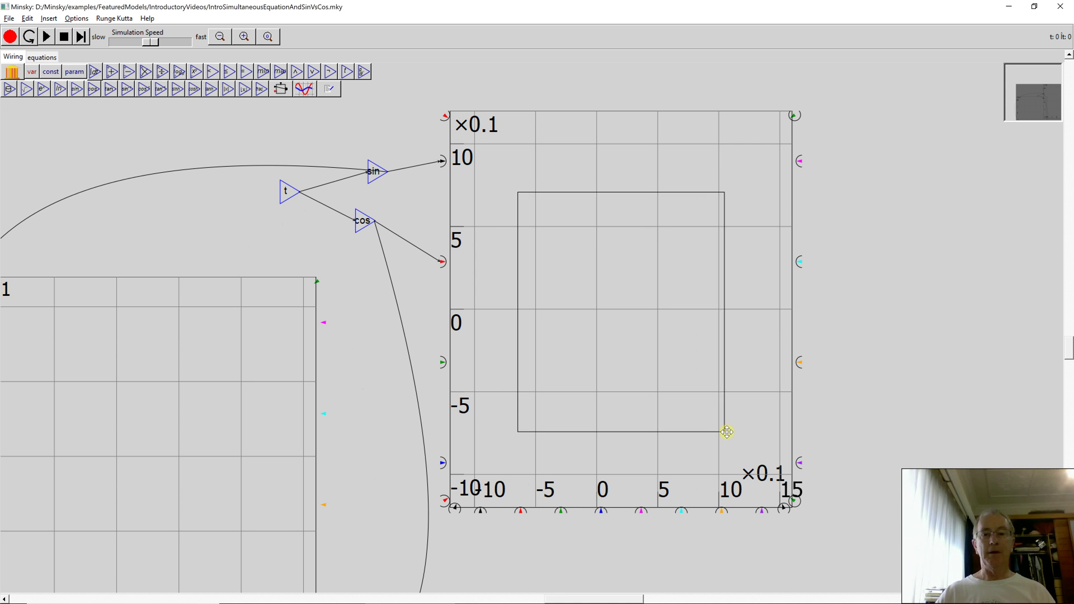
left_click(731, 430)
right_click(639, 299)
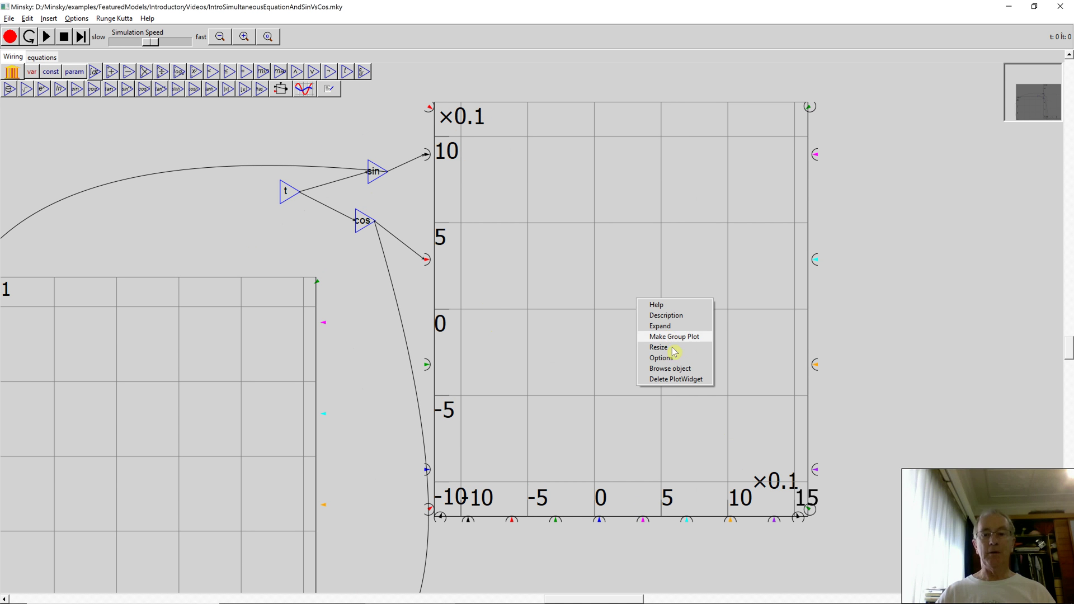
left_click(658, 346)
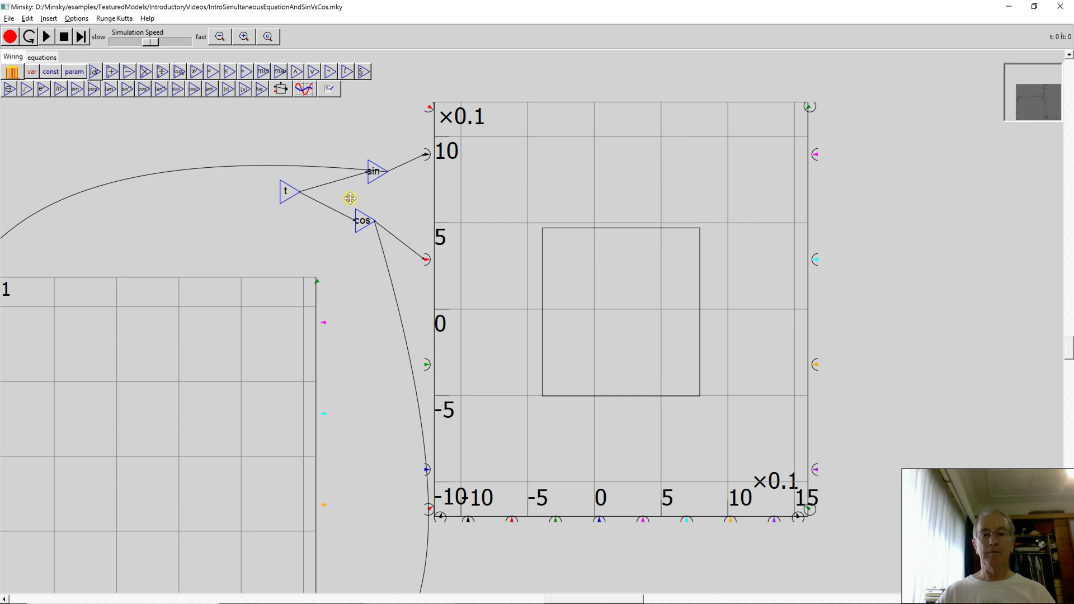
left_click(695, 395)
left_click_drag(637, 344, 653, 303)
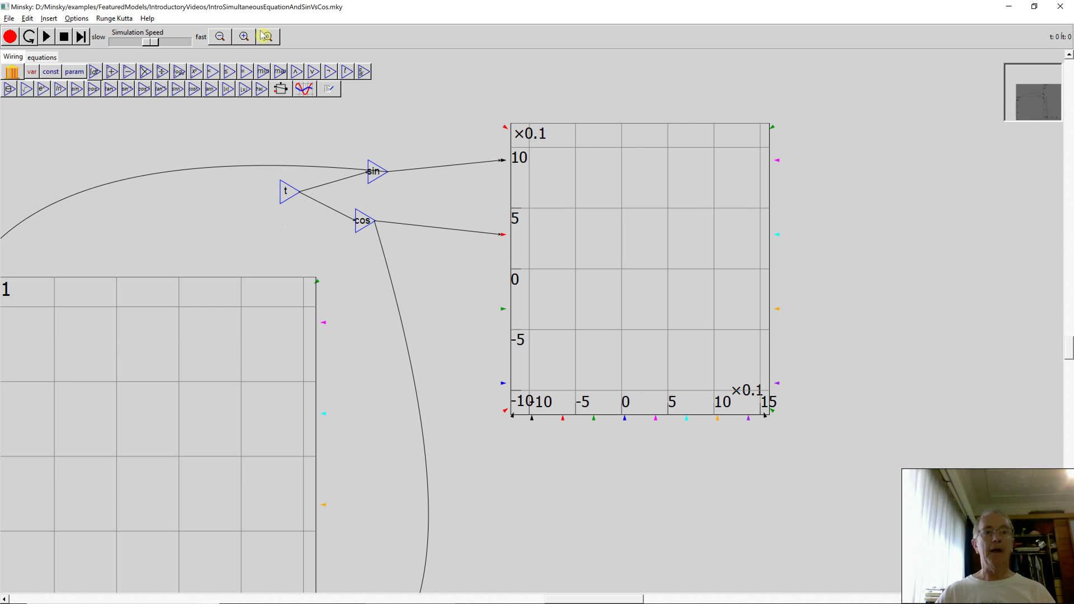
Arrange the two plots so that both are fully in view on the canvas, one on each side of the sin and cos blocks
left_click(220, 36)
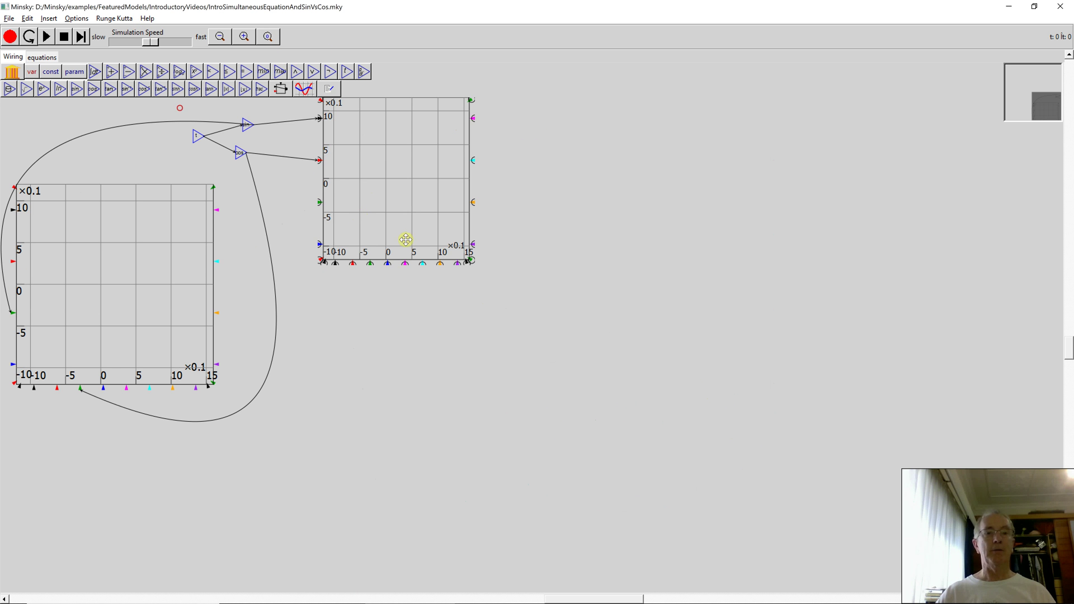
left_click_drag(359, 216, 408, 242)
left_click_drag(366, 209, 337, 191)
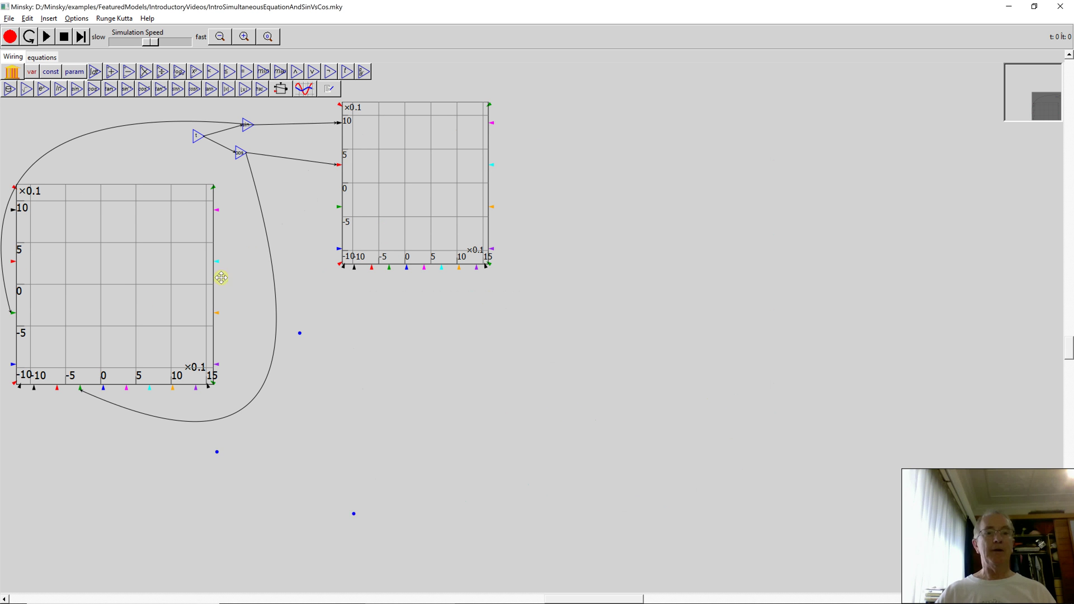
left_click_drag(122, 314, 148, 319)
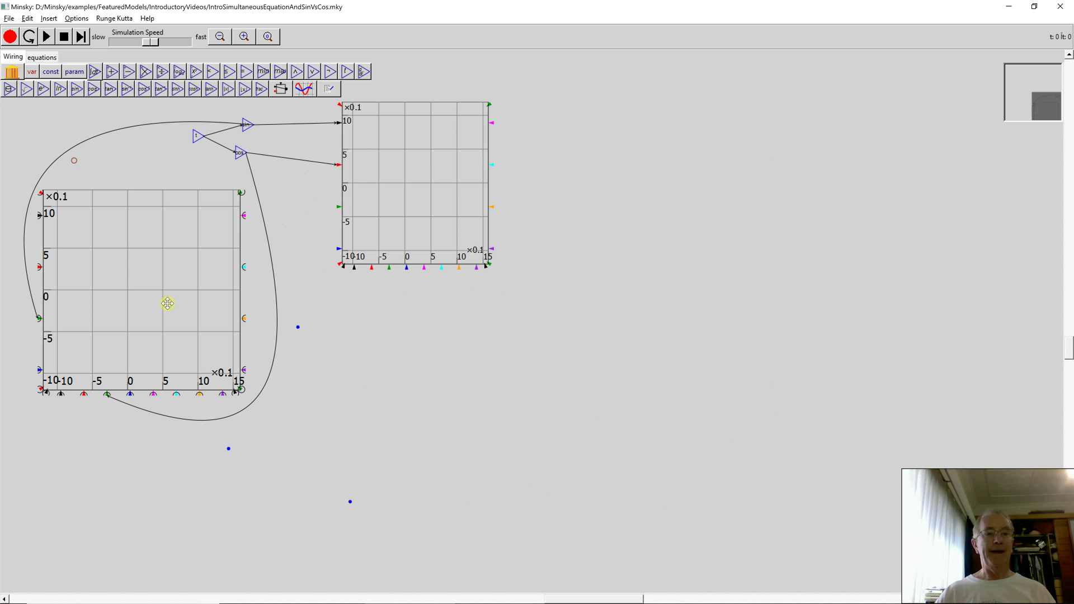
Title the smaller plot "Sin and Cos vs Time" in its options
right_click(400, 176)
left_click(423, 236)
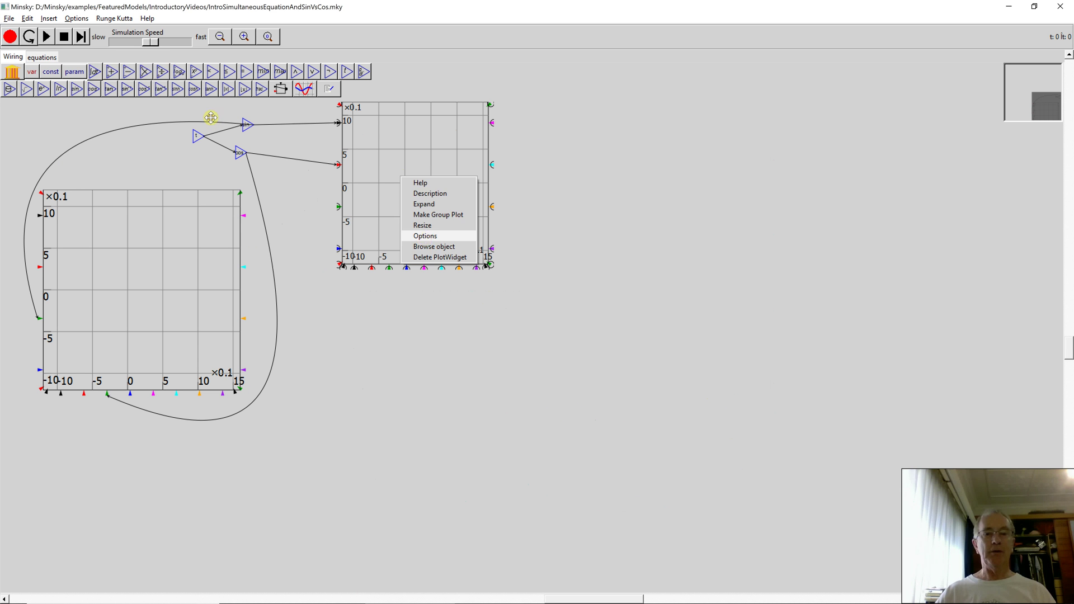
left_click(105, 65)
type("S")
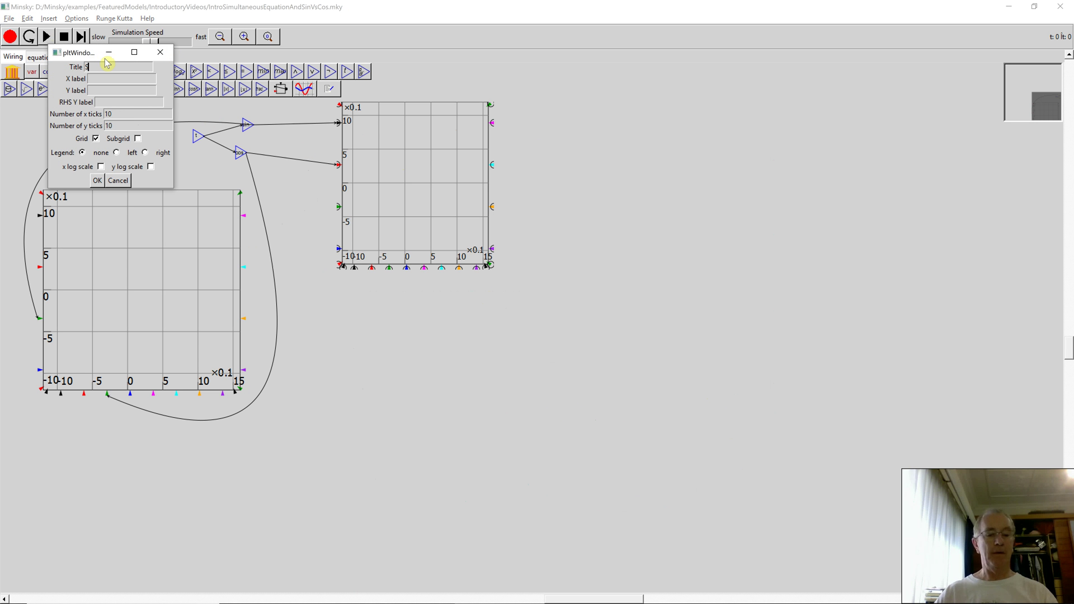
type("in and Cos")
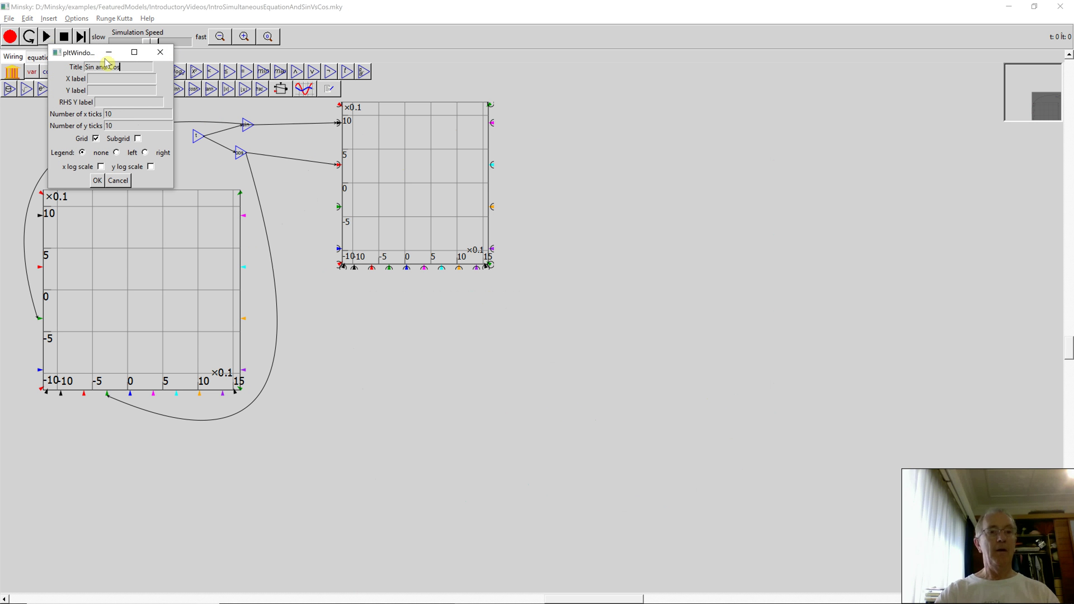
type(" vs Time")
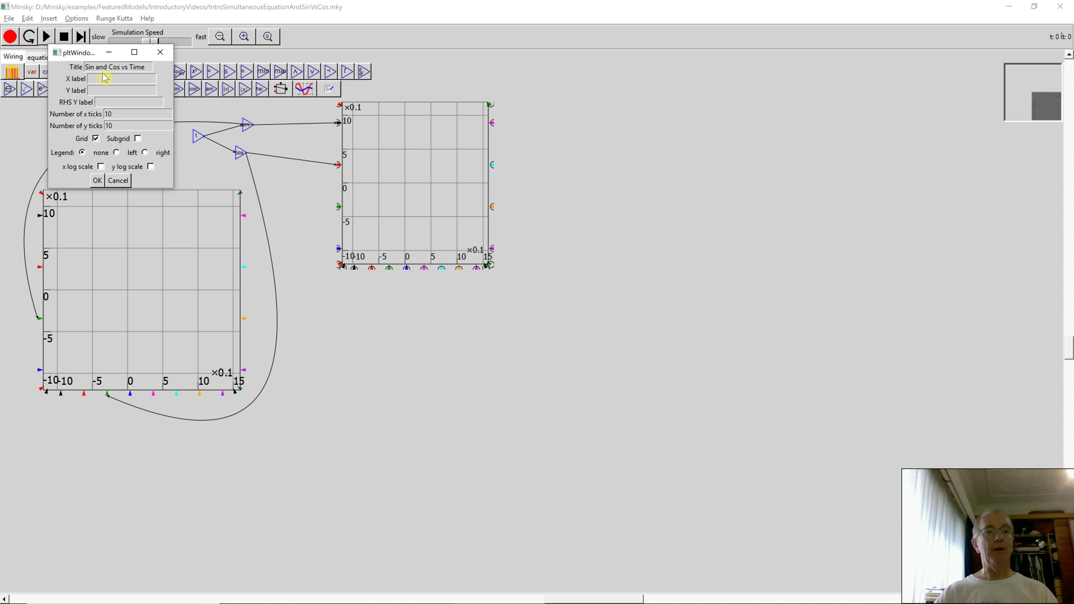
Label the smaller plot's X axis "Time" and its Y axis "Sin and Cos", and apply the options
left_click(104, 78)
type("Time")
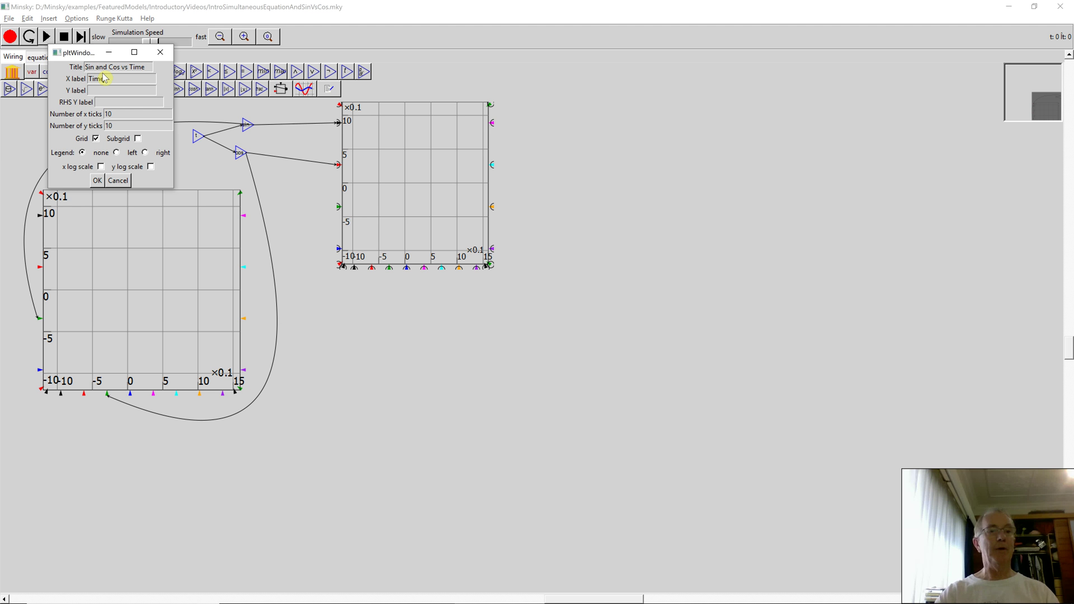
key("Tab")
type("Sin a")
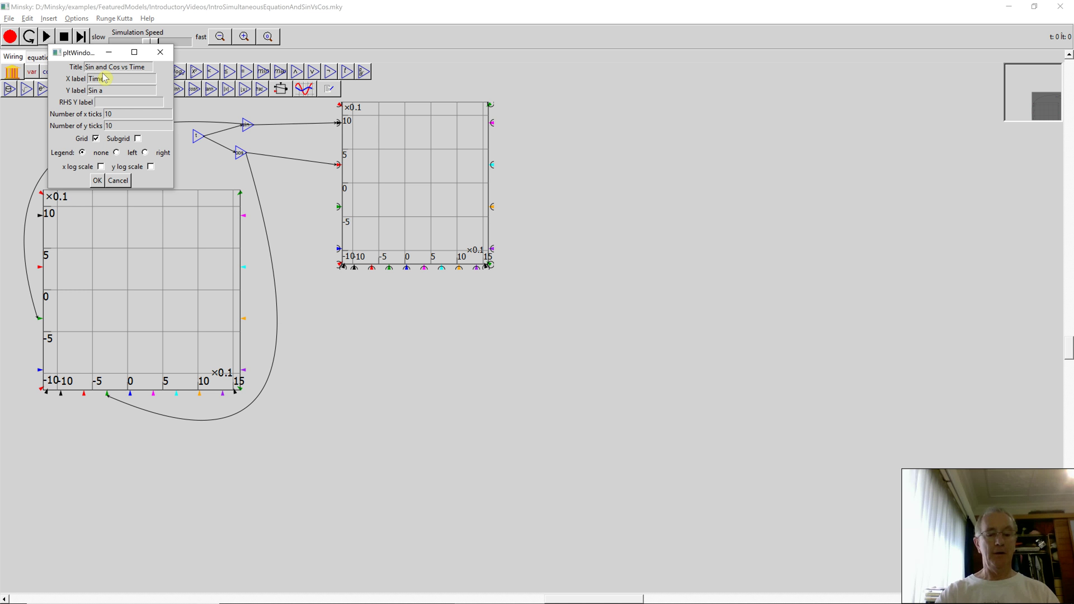
type("nd Cos")
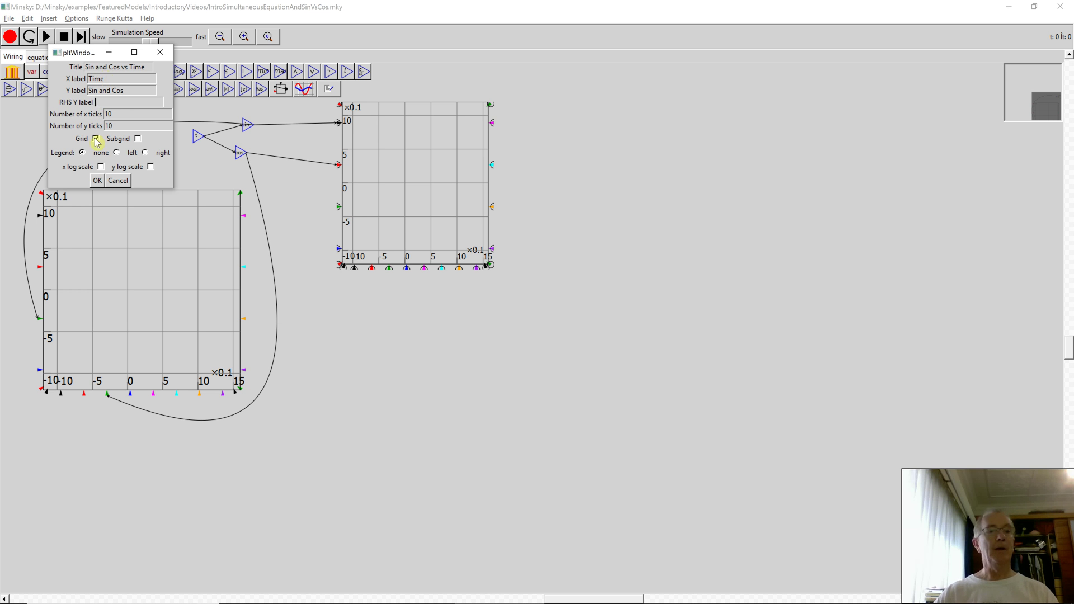
left_click(97, 180)
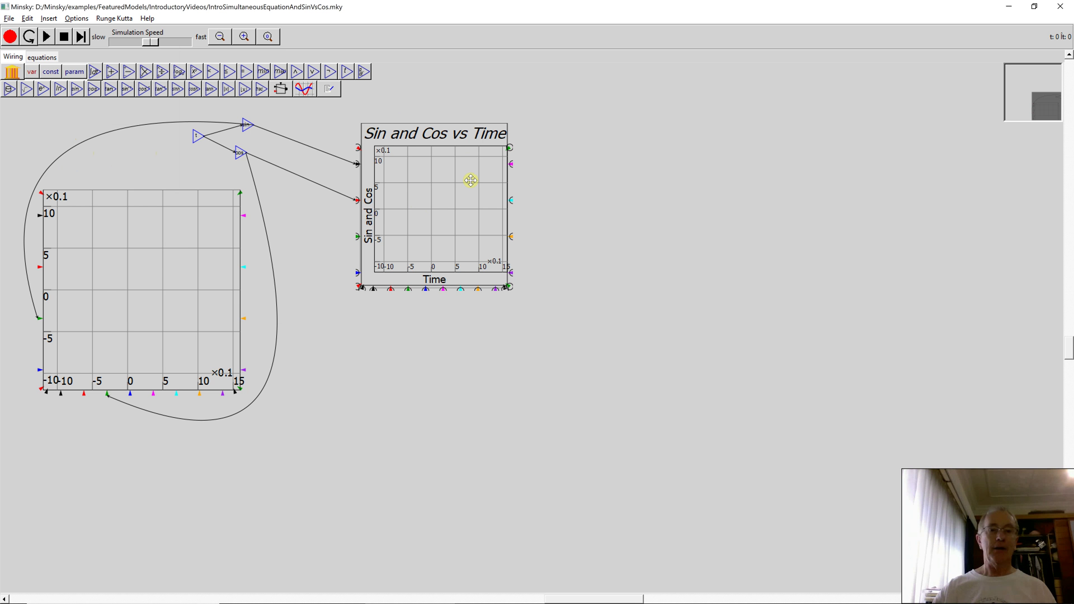
Title the larger plot "Sin vs Cosine" in its options
right_click(117, 253)
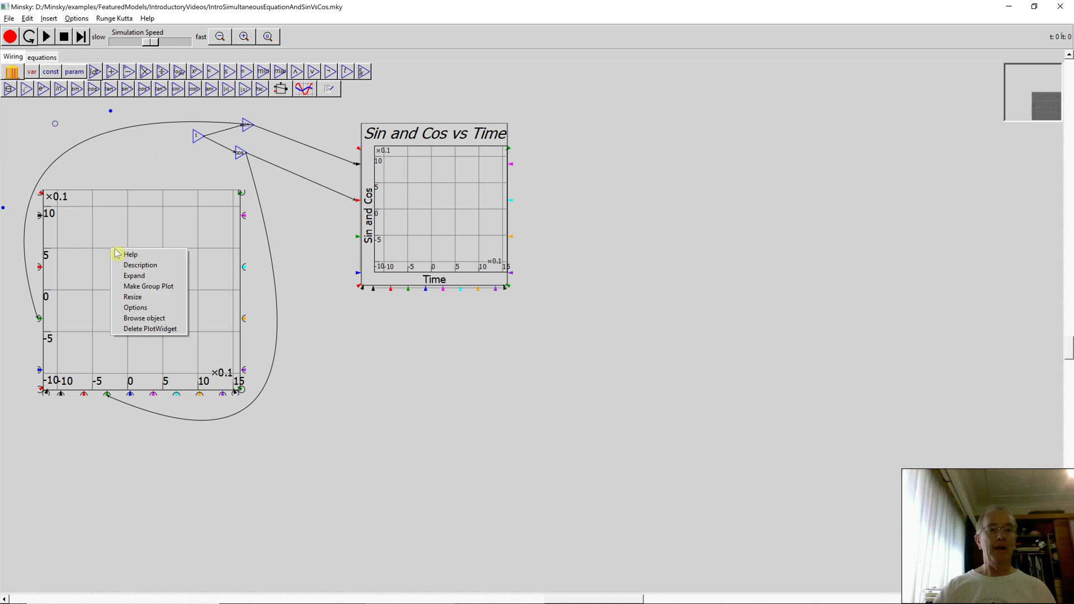
left_click(135, 307)
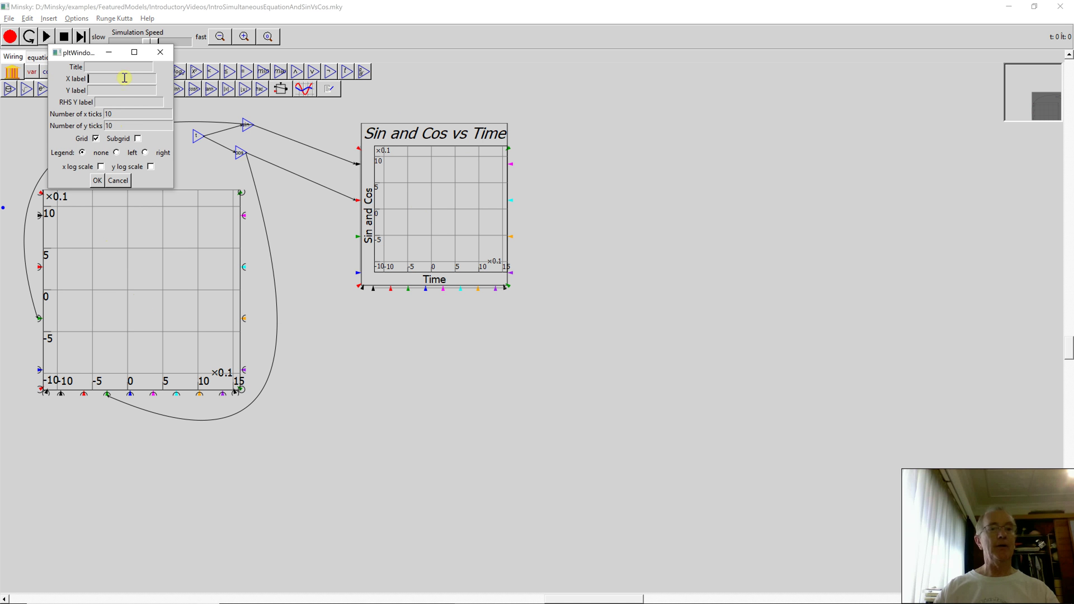
type("Sin vs Cosine")
key("Tab")
key("Tab")
key("Tab")
Label the larger plot's X axis "Cos" and its Y axis "Sin", apply the options and nudge the plot slightly
left_click(123, 81)
type("Cos")
left_click(113, 91)
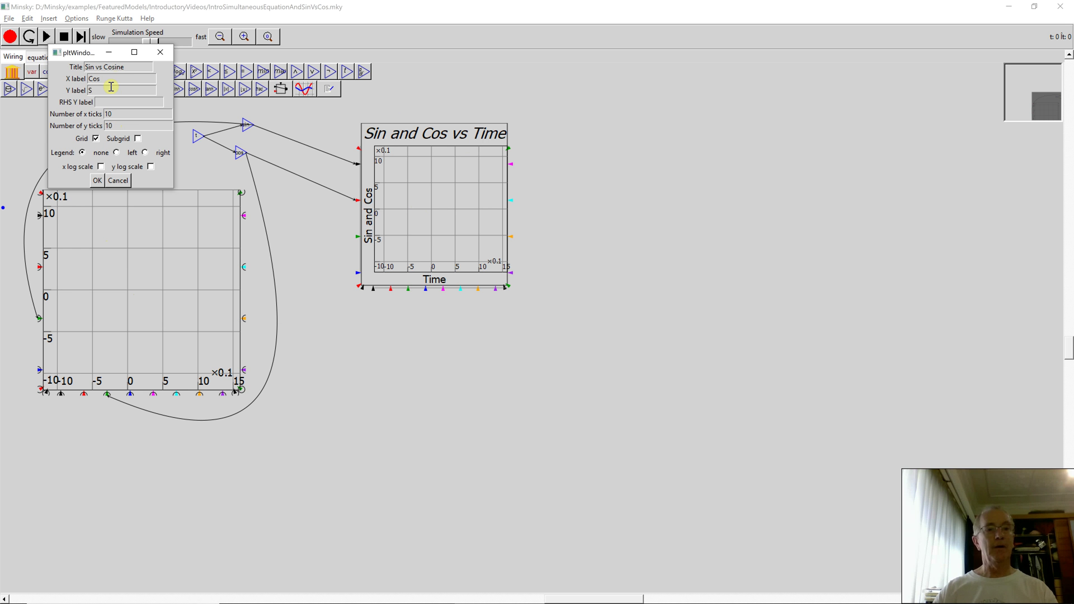
type("Sin")
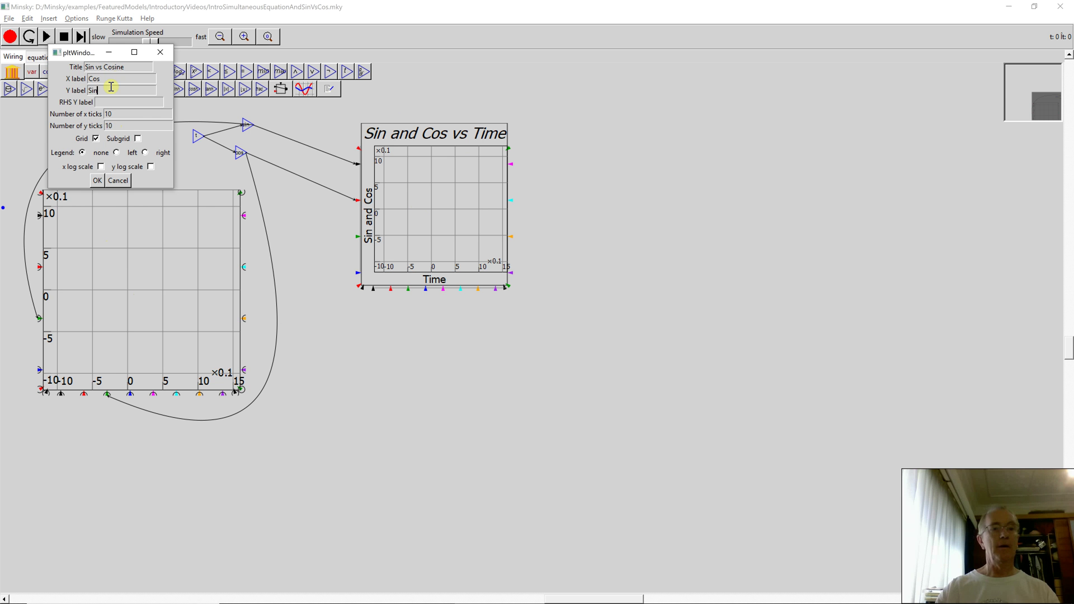
left_click(97, 180)
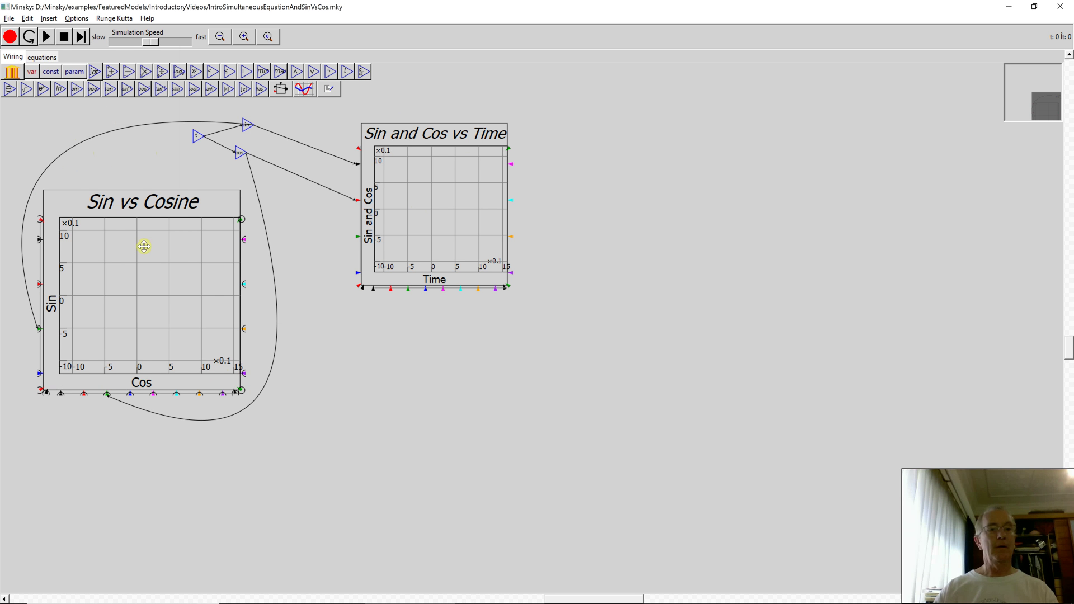
left_click_drag(145, 242, 148, 233)
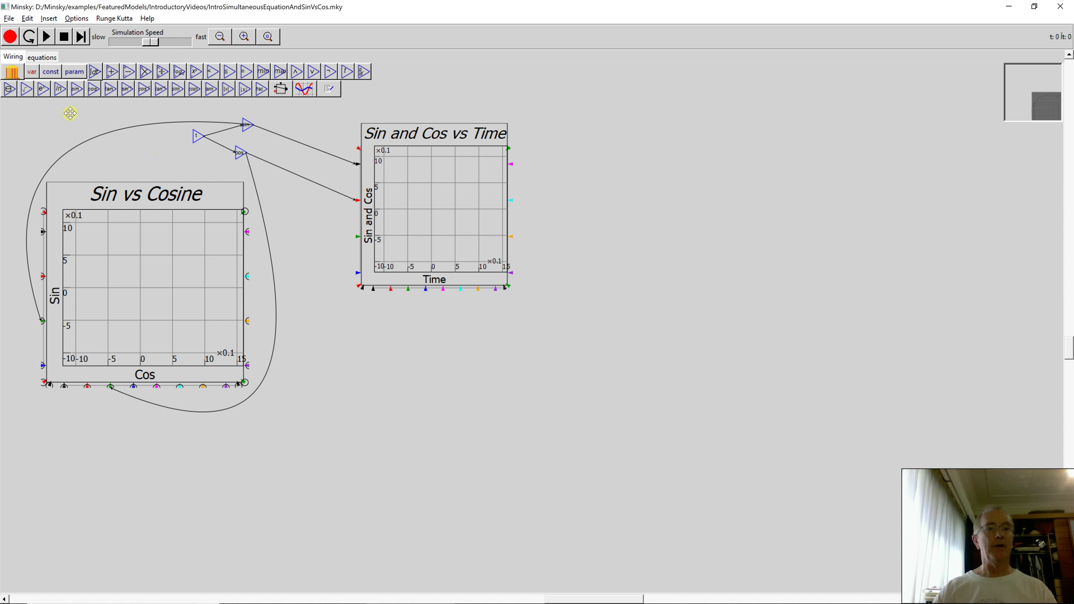
Start a new empty system
left_click(7, 18)
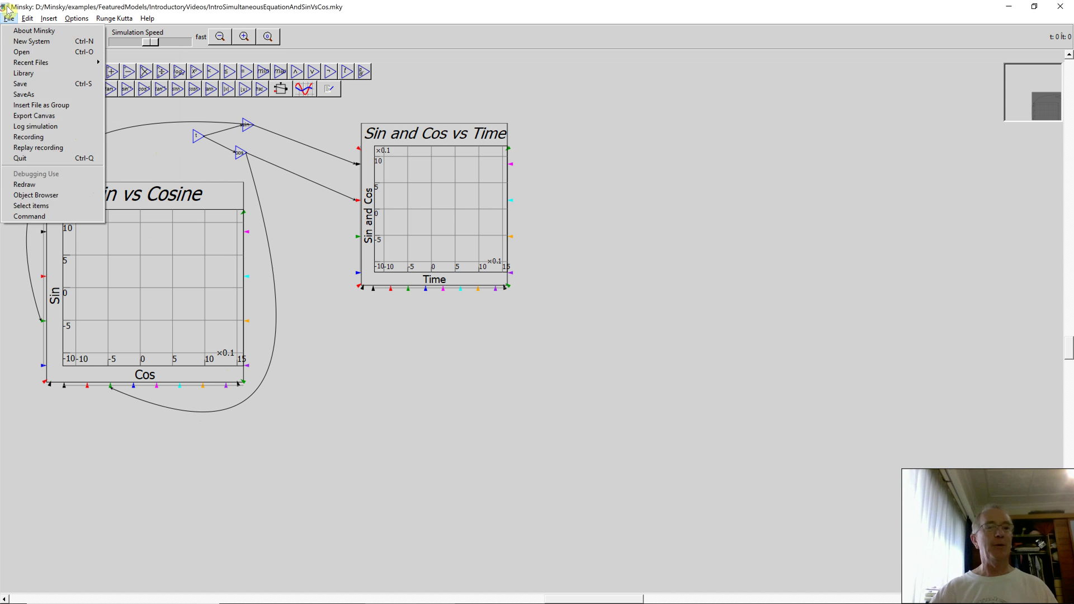
left_click(17, 41)
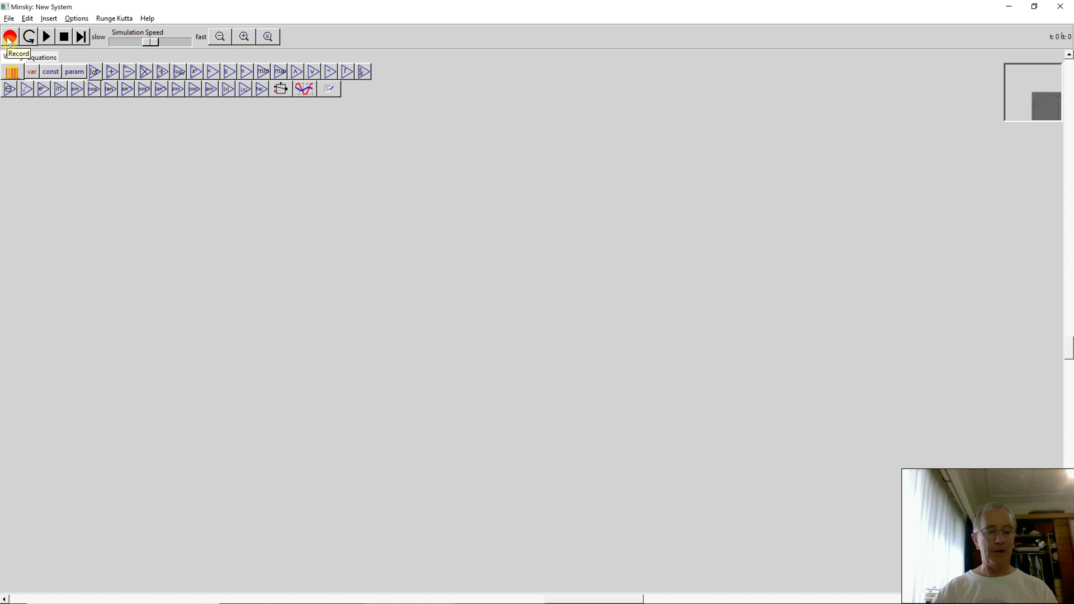
Launch Vensim to show its predator-prey model, and switch back to Minsky
key("super")
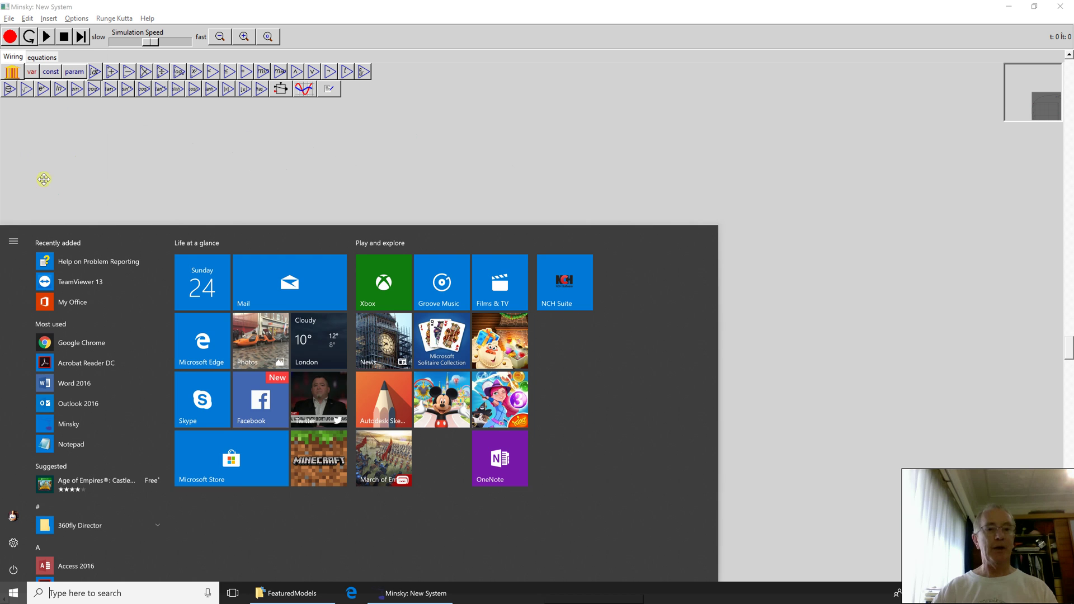
type("vens")
key("Return")
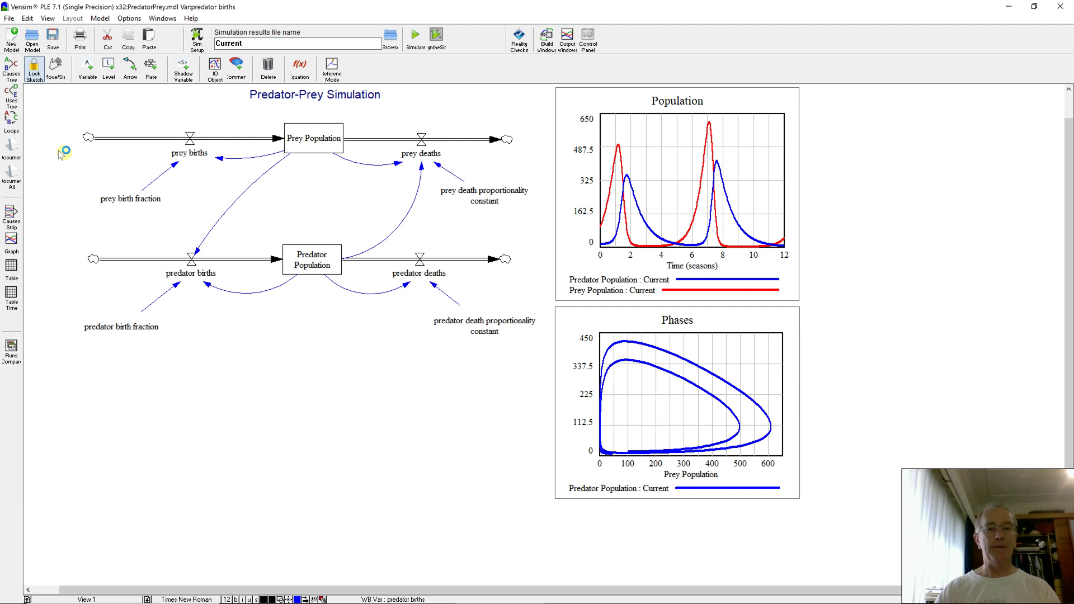
key("alt+Tab")
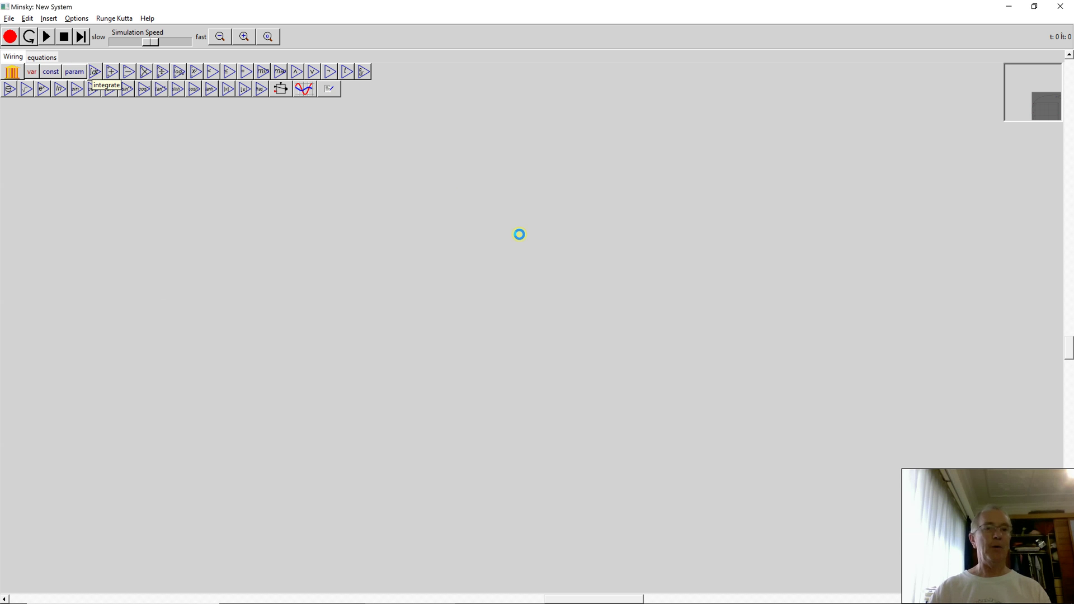
key("ctrl+alt+m")
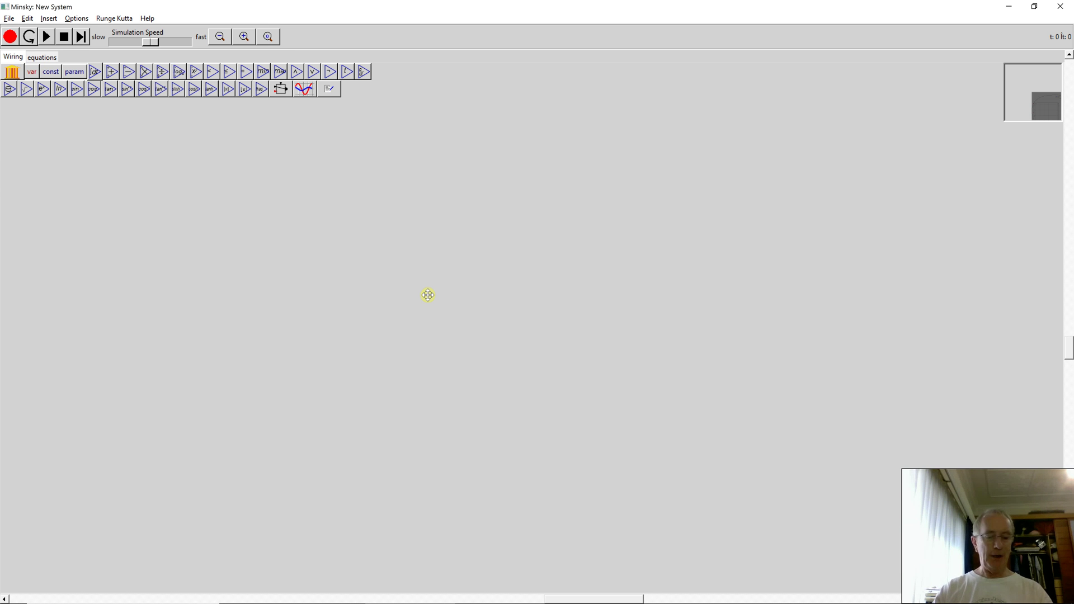
key("alt+Tab")
key("alt+Tab")
Find and launch MathType to write out the model's equations
key("super")
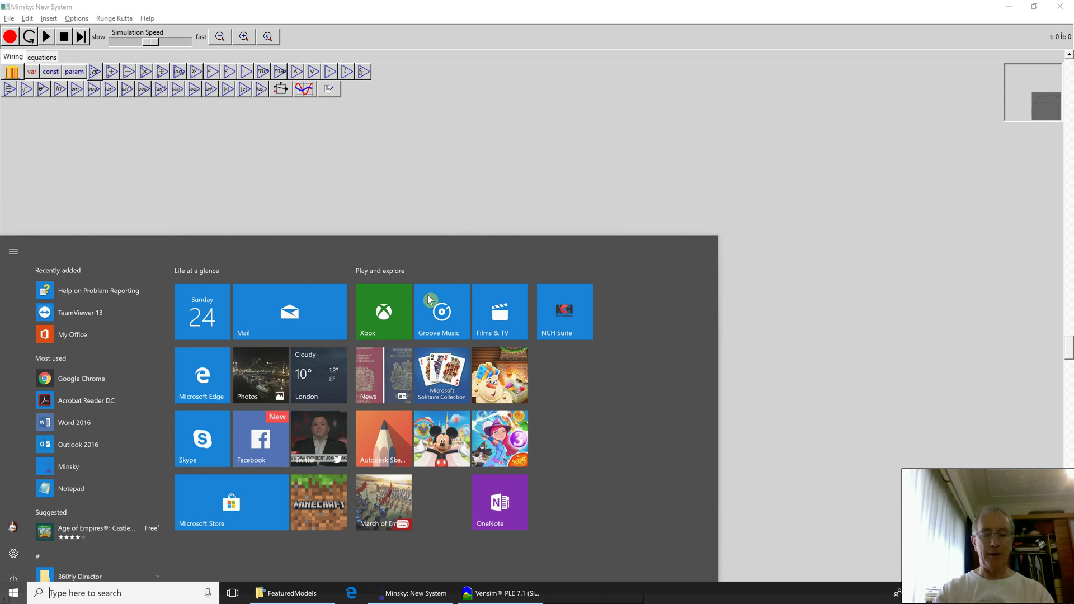
type("math")
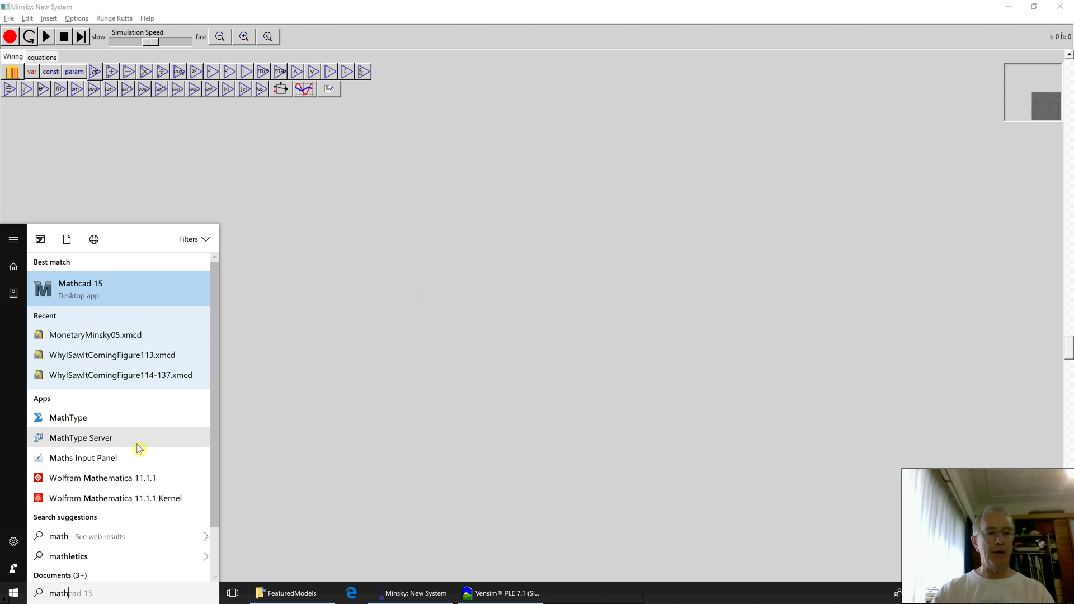
left_click(134, 418)
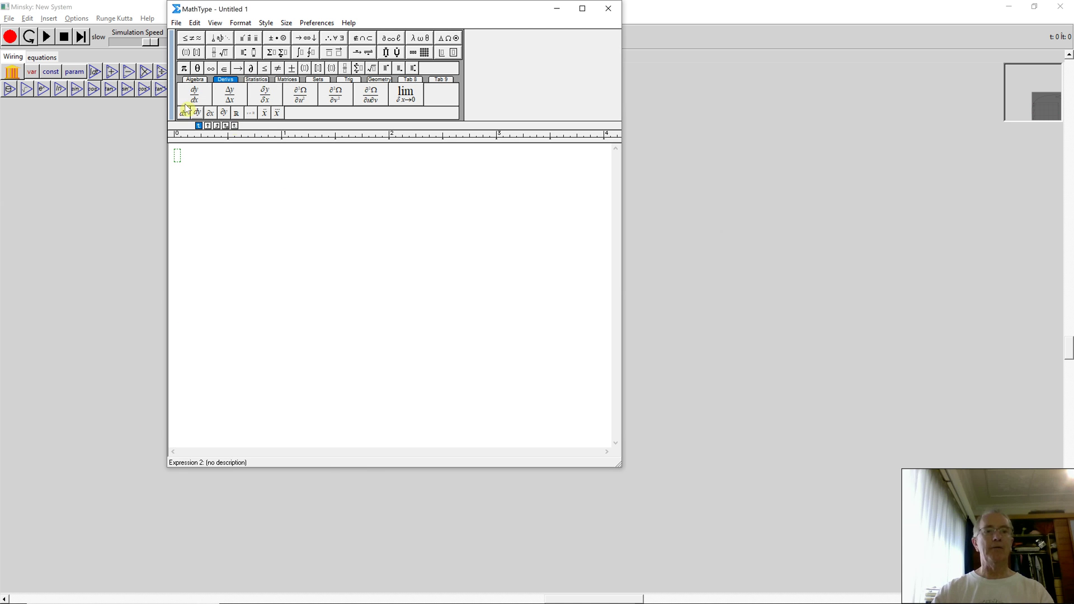
Insert a derivative fraction in MathType and edit it to read dFish/dt
left_click(207, 90)
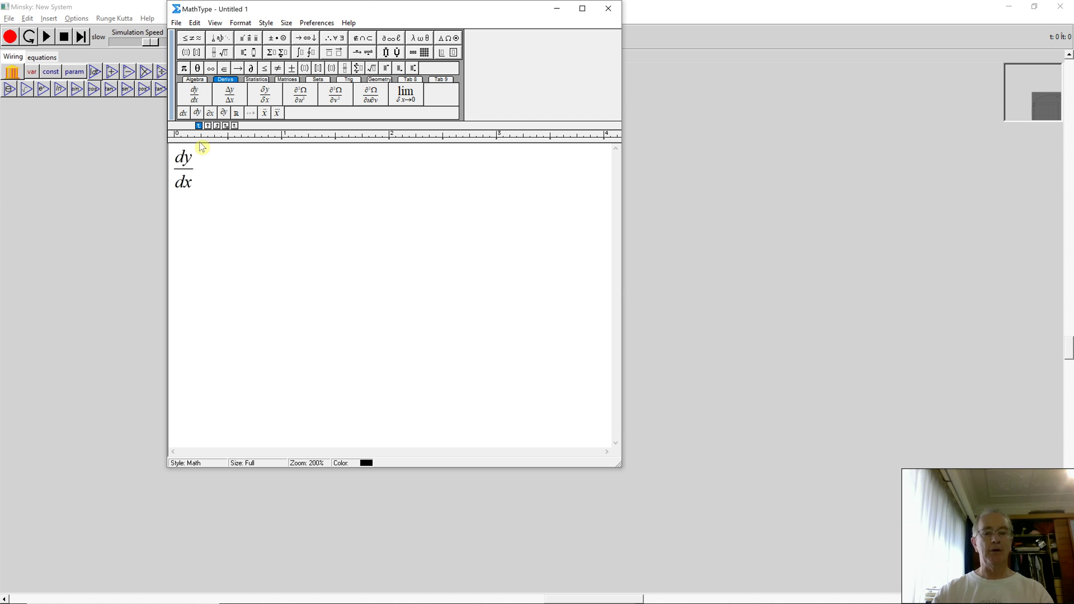
key("BackSpace")
type("Fi")
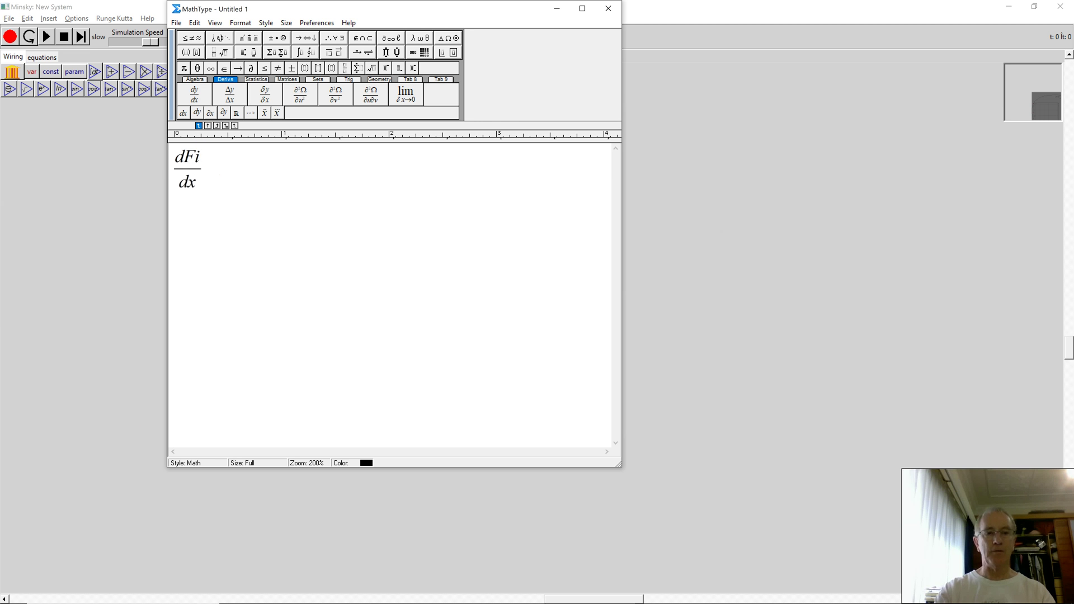
type("sh")
key("Tab")
key("BackSpace")
type("t")
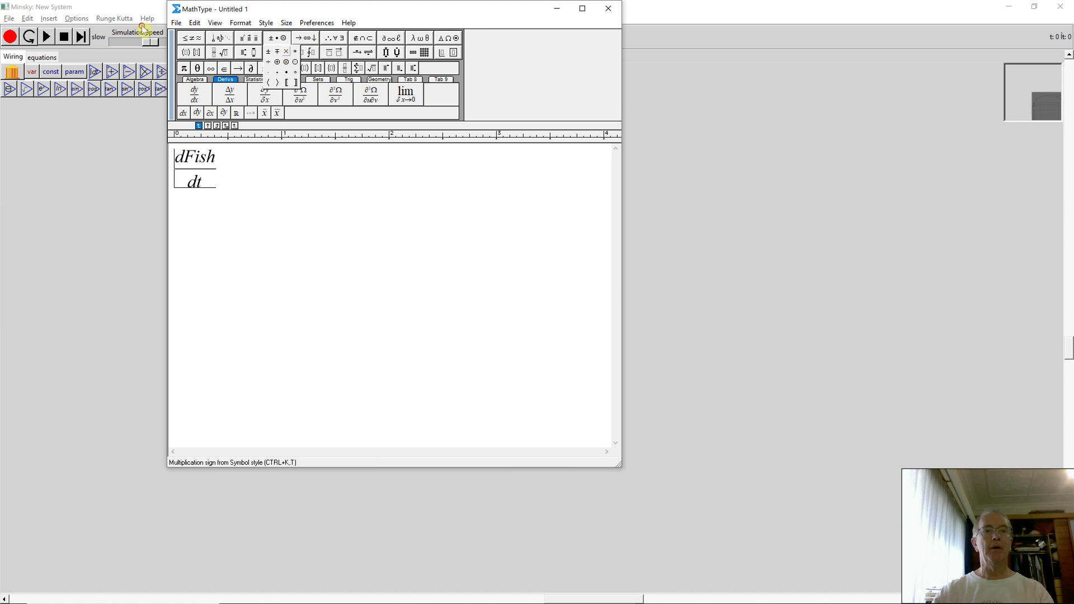
Put the fraction 1/Fish and a multiplication sign in front of dFish/dt
left_click(286, 49)
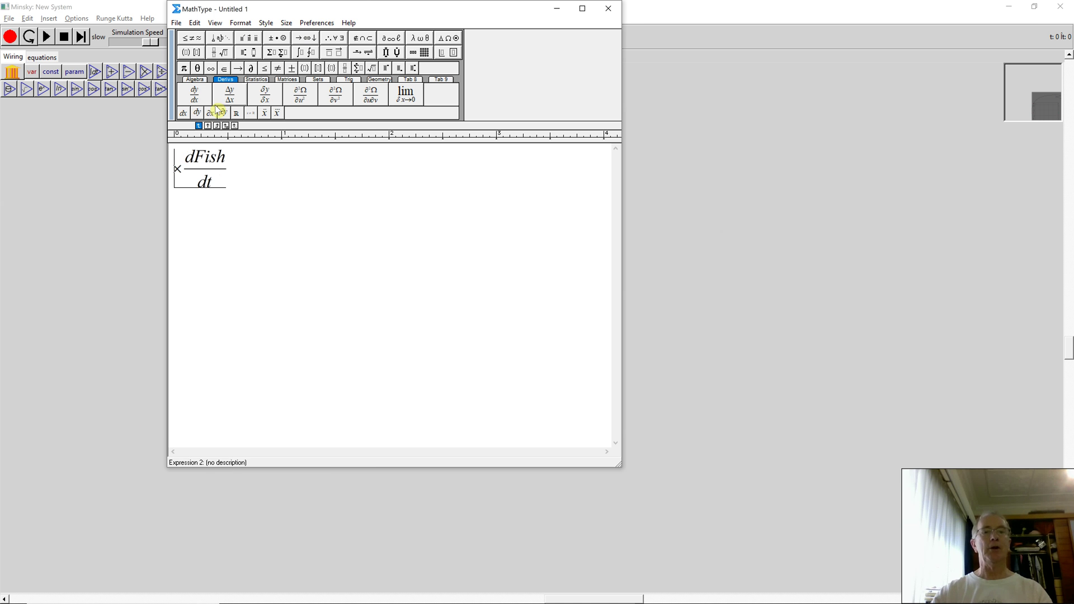
left_click(350, 68)
type("1")
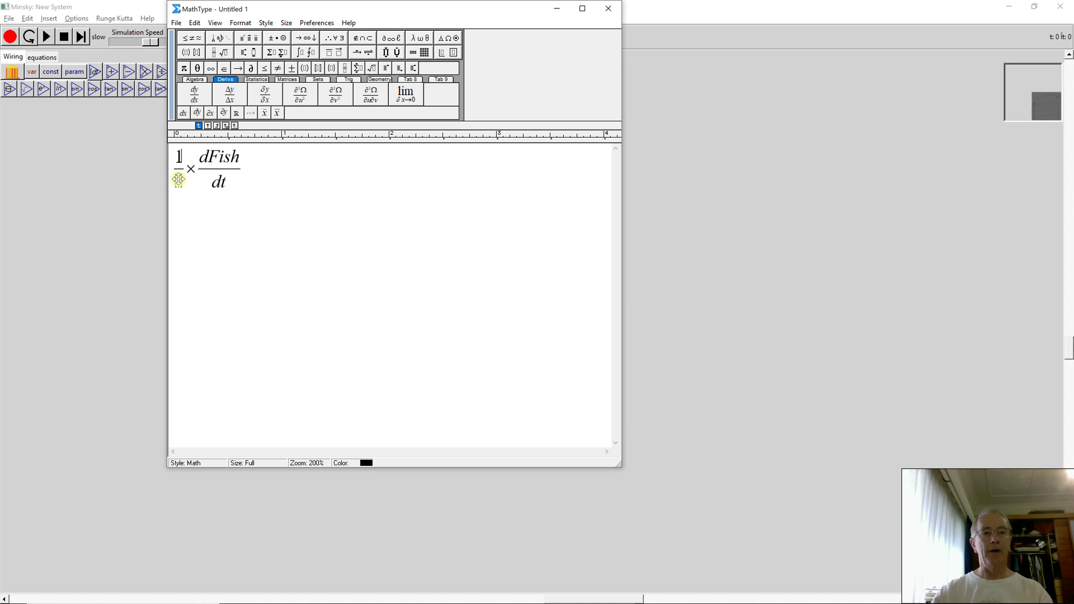
left_click(177, 182)
type("Fish")
left_click(224, 156)
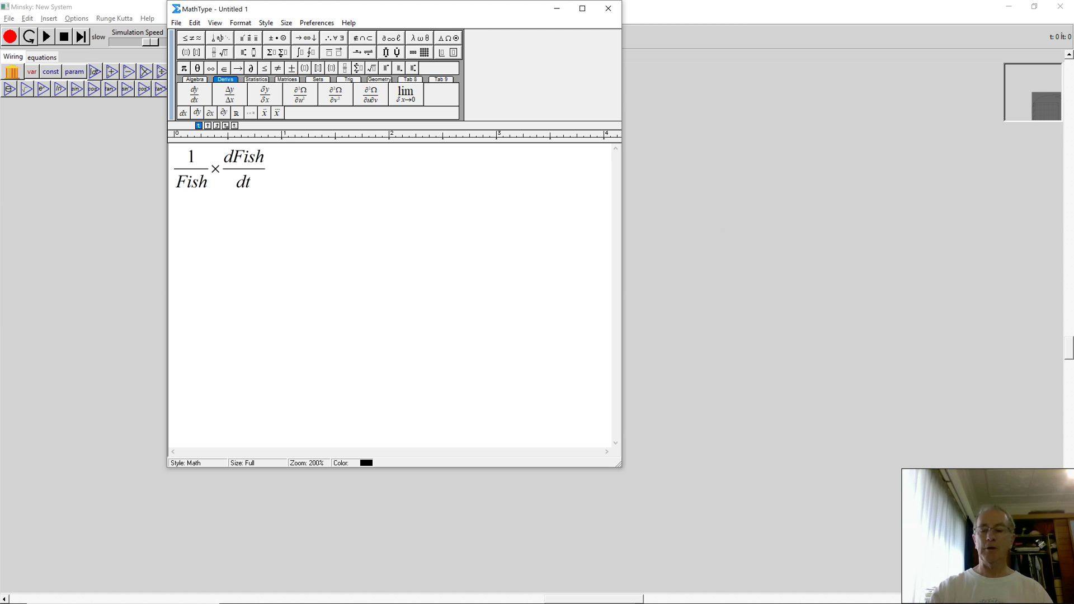
Complete the equation with "= GrowthRate" and give GrowthRate the subscript "Fish"
type("=")
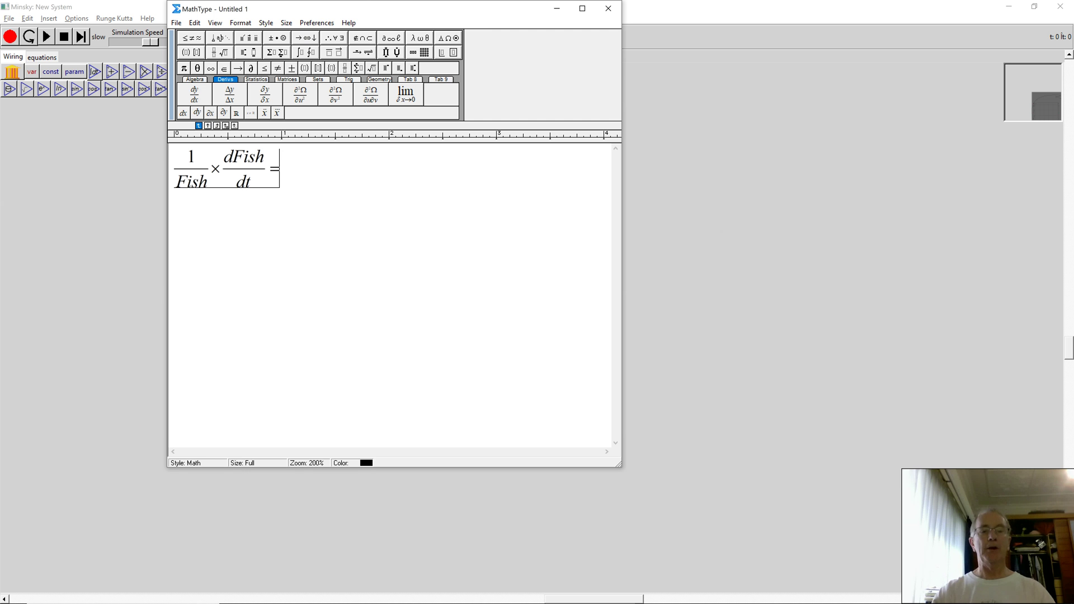
type("Gto")
key("BackSpace")
key("BackSpace")
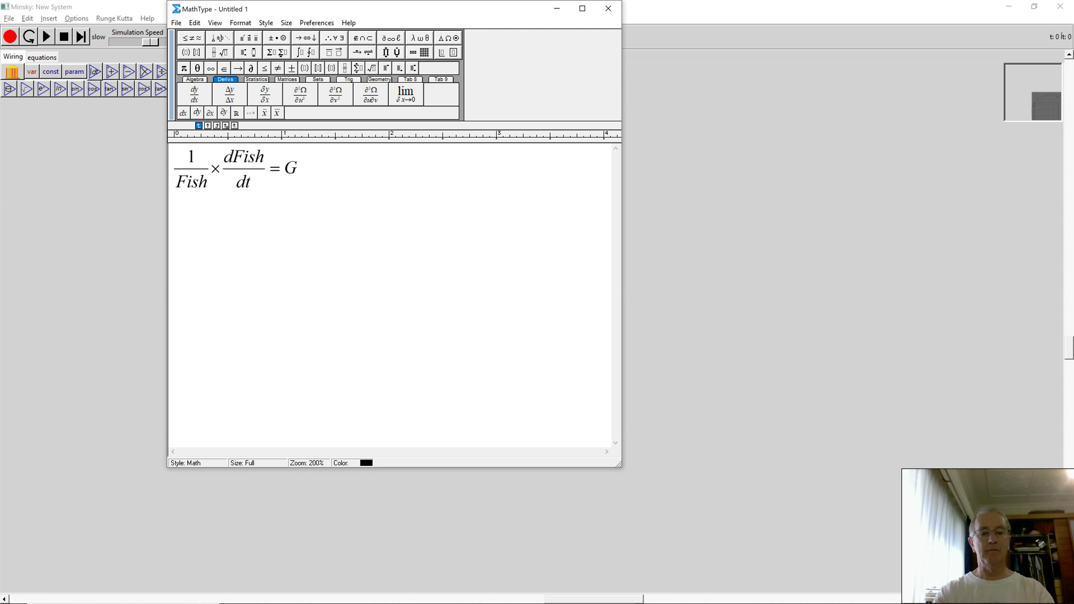
type("rowth")
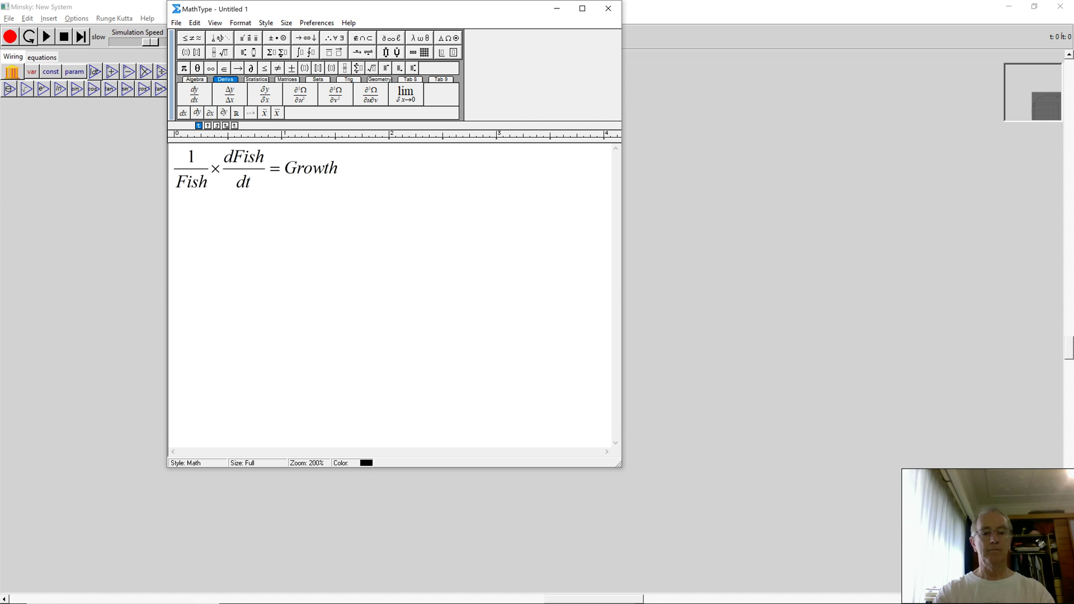
type("Rate")
left_click(177, 186)
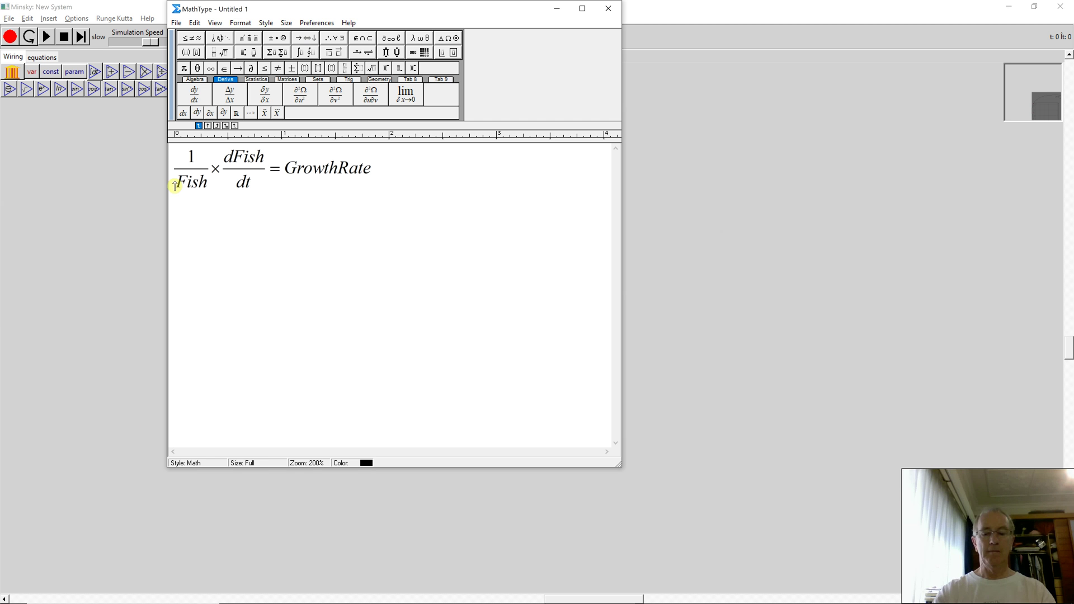
key("ctrl+l")
type("Fish")
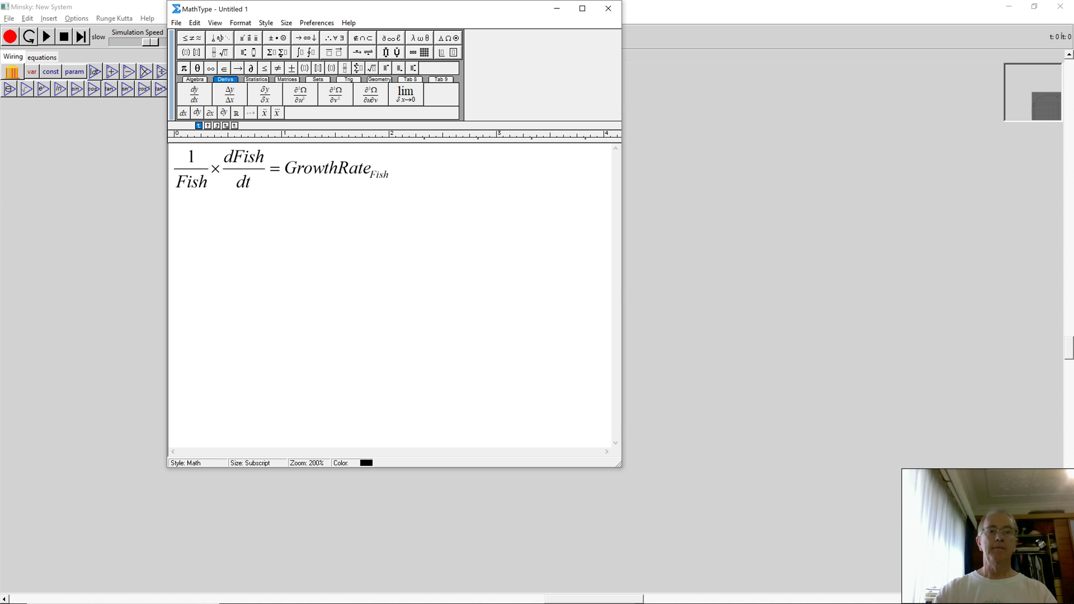
left_click(411, 171)
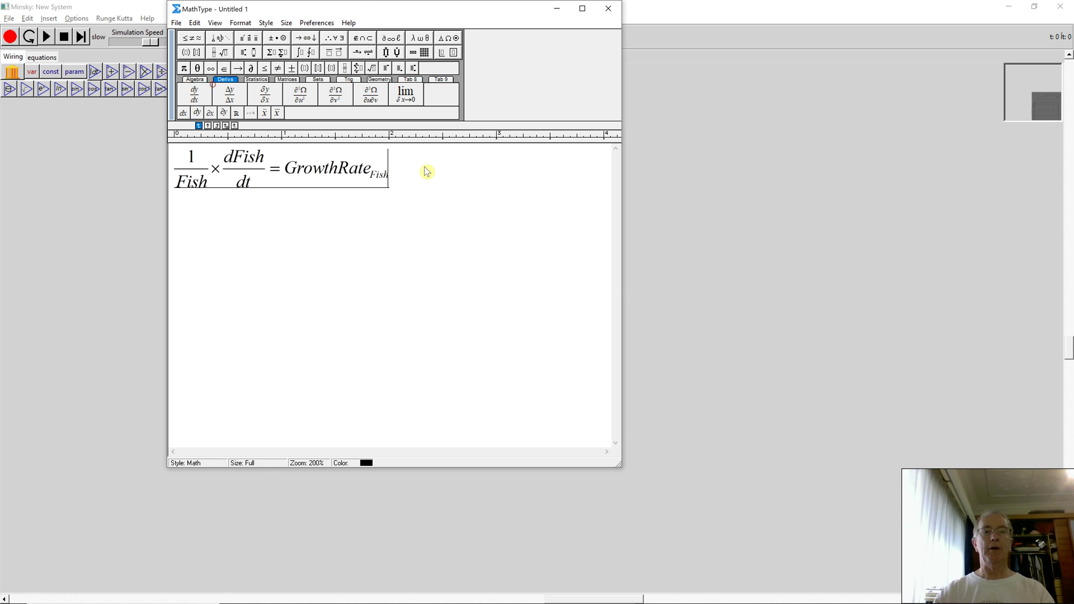
Copy the whole growth rate equation and paste it onto a new line below
key("shift+Left")
key("shift+Left")
key("shift+Left")
key("shift+Left")
key("shift+Left")
key("shift+Left")
key("shift+Left")
key("shift+Left")
key("shift+Left")
key("shift+Left")
key("shift+Left")
key("shift+Left")
key("shift+Left")
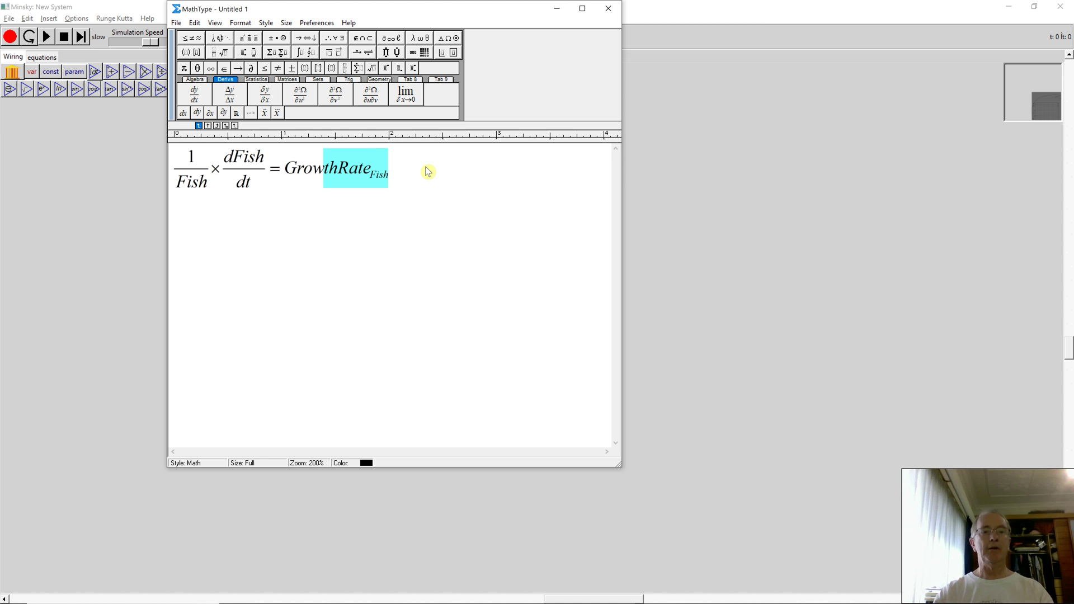
key("shift+Left")
key("shift+Left")
key("ctrl+c")
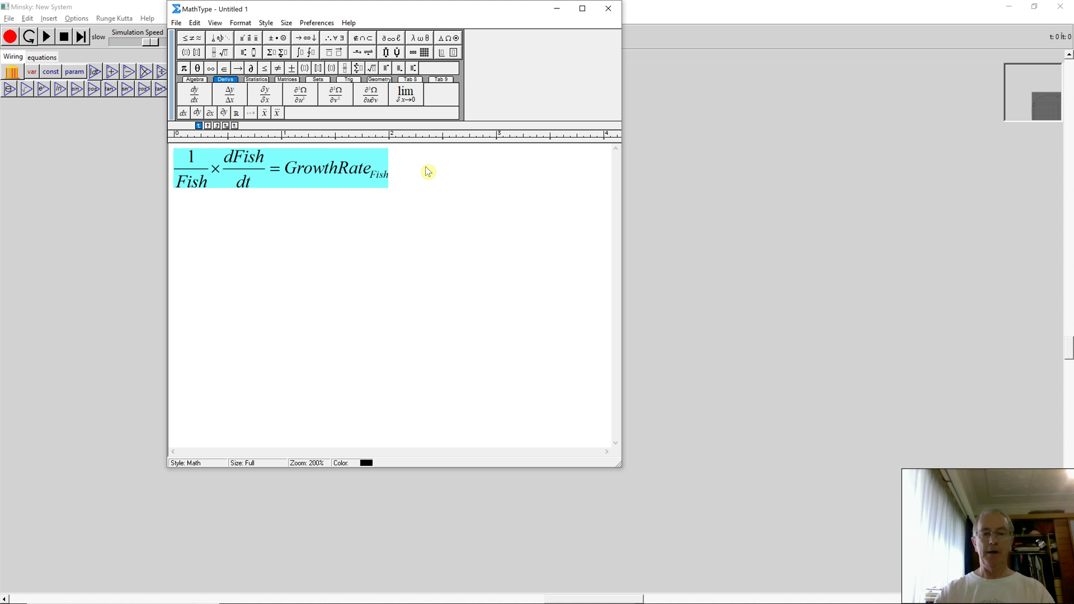
key("Up")
key("Right")
key("Right")
key("Right")
key("Right")
key("Right")
key("Right")
key("Right")
key("Right")
key("Right")
key("Right")
key("Right")
key("Right")
key("Right")
key("Right")
key("Right")
key("Right")
key("Right")
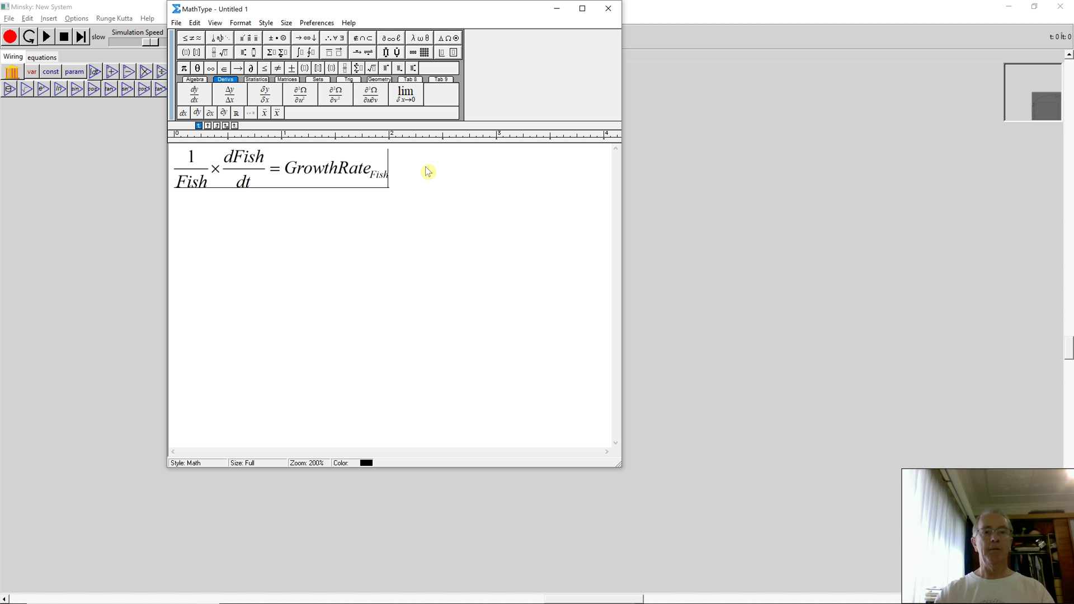
key("Return")
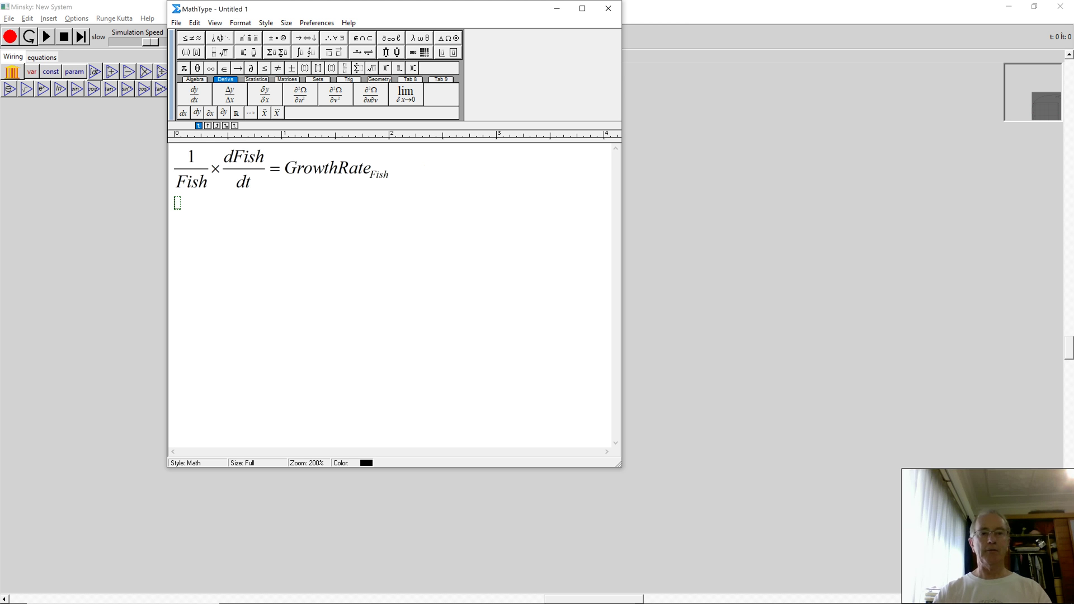
key("ctrl+v")
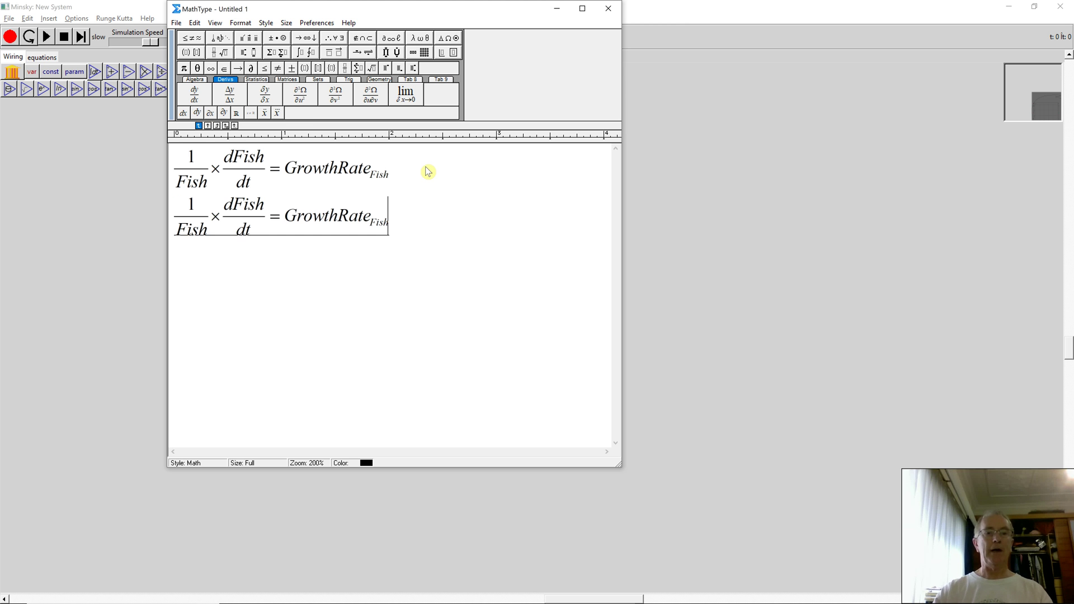
Move the "1/Fish ×" term of the second equation to just after its equals sign
left_click_drag(224, 228, 158, 242)
key("ctrl+x")
left_click(235, 232)
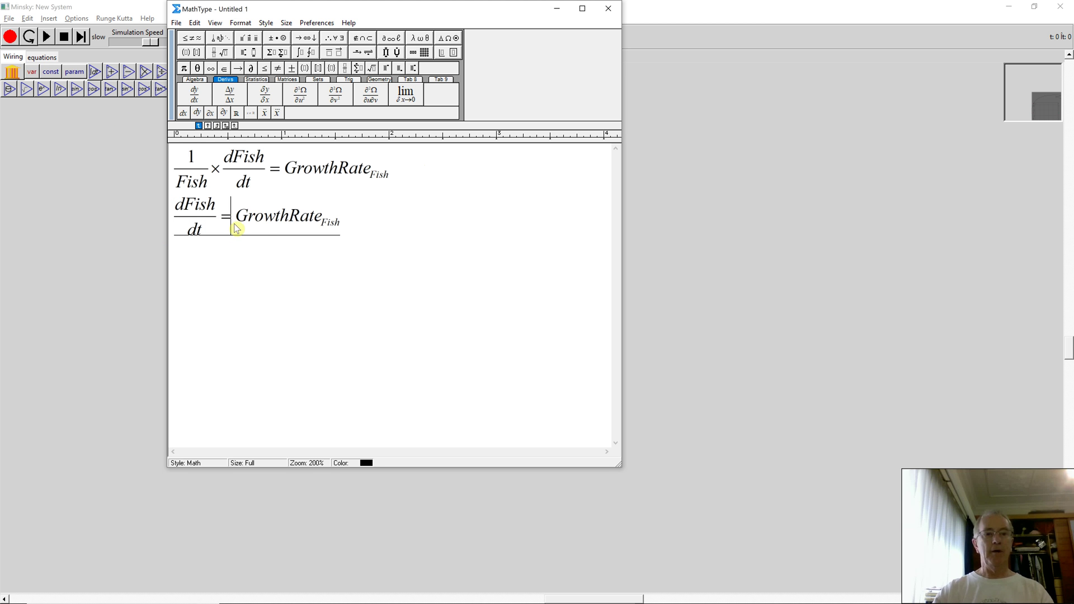
key("ctrl+v")
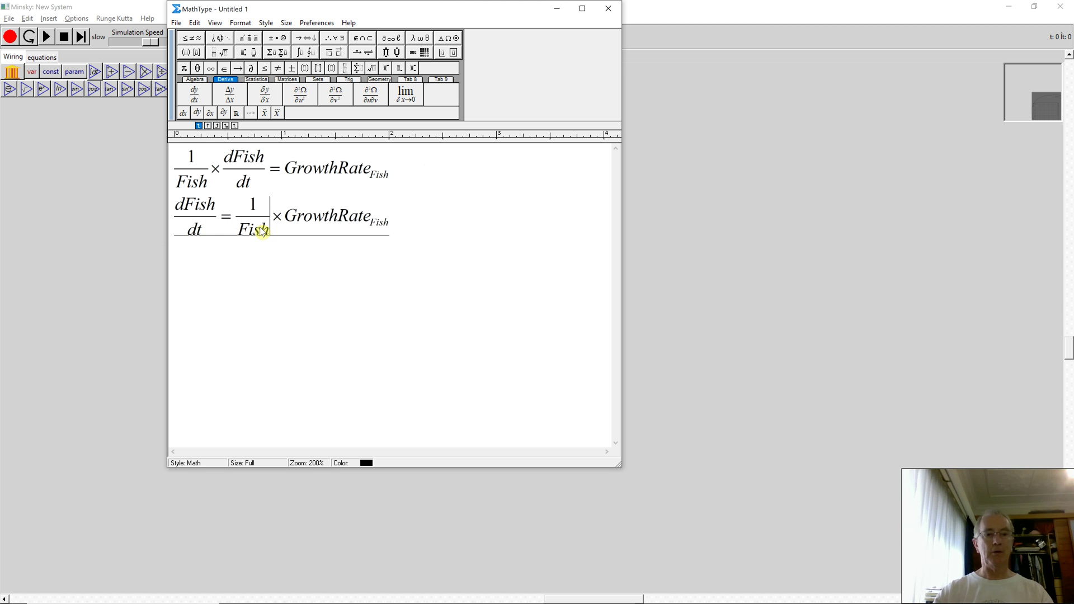
Replace the fraction 1/Fish in the second equation with plain Fish, giving dFish/dt = Fish × GrowthRate with subscript Fish
key("Left")
key("shift+Left")
key("shift+Left")
key("shift+Left")
key("shift+Left")
key("ctrl+x")
key("ctrl+v")
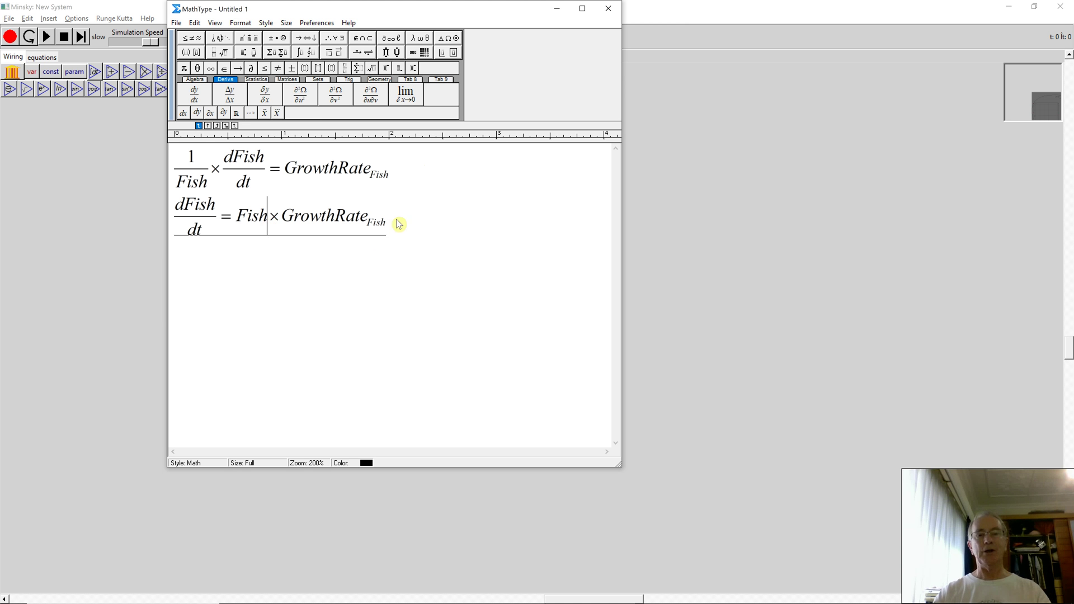
Duplicate the second equation, dFish/dt = Fish × GrowthRate with subscript Fish, onto a third line
left_click(410, 204)
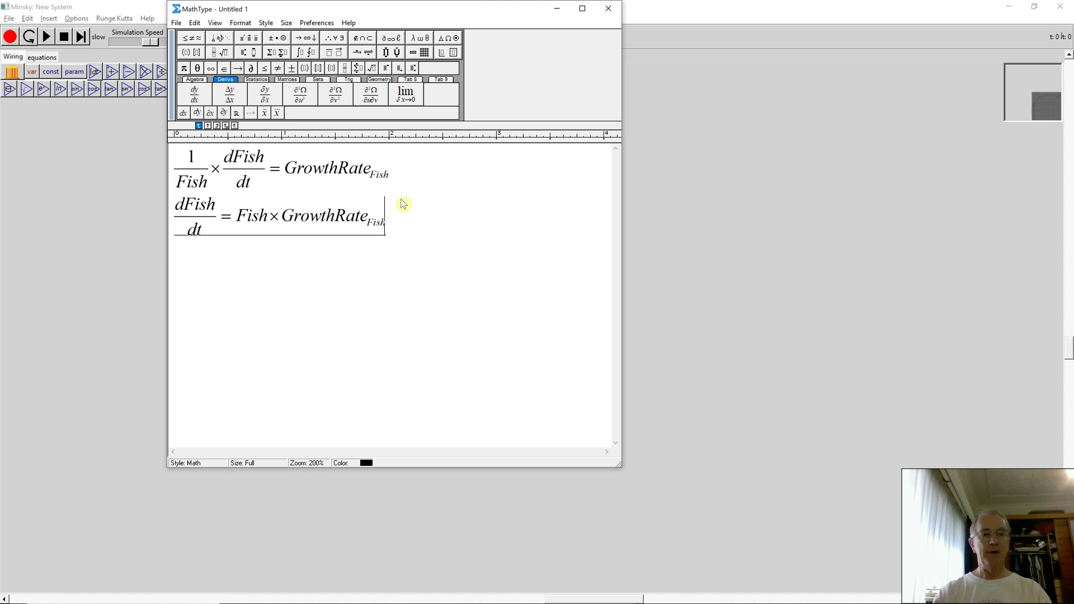
key("shift+Left")
key("shift+Left")
key("shift+Left")
key("shift+Left")
key("shift+Left")
key("shift+Left")
key("shift+Left")
key("shift+Left")
key("shift+Left")
key("shift+Left")
key("shift+Left")
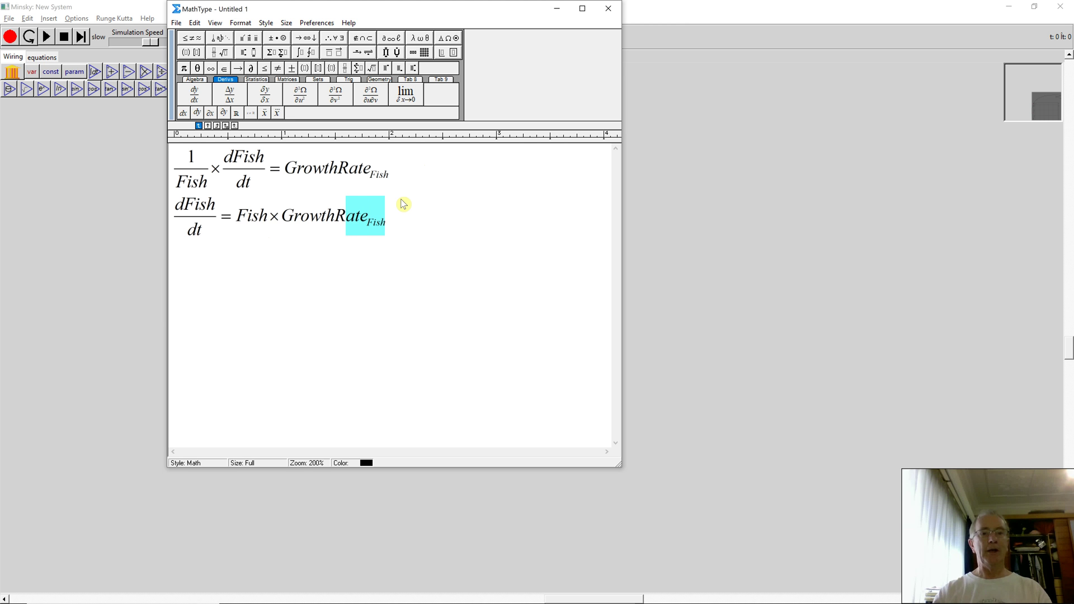
key("shift+Left")
key("shift+Left")
key("shift+Left")
key("shift+Left")
key("shift+Left")
key("shift+Left")
key("shift+Left")
key("shift+Left")
key("shift+Left")
key("shift+Left")
key("shift+Right")
key("shift+Right")
key("shift+Right")
key("shift+Right")
key("shift+Left")
left_click(402, 204)
key("Return")
key("ctrl+z")
key("ctrl+v")
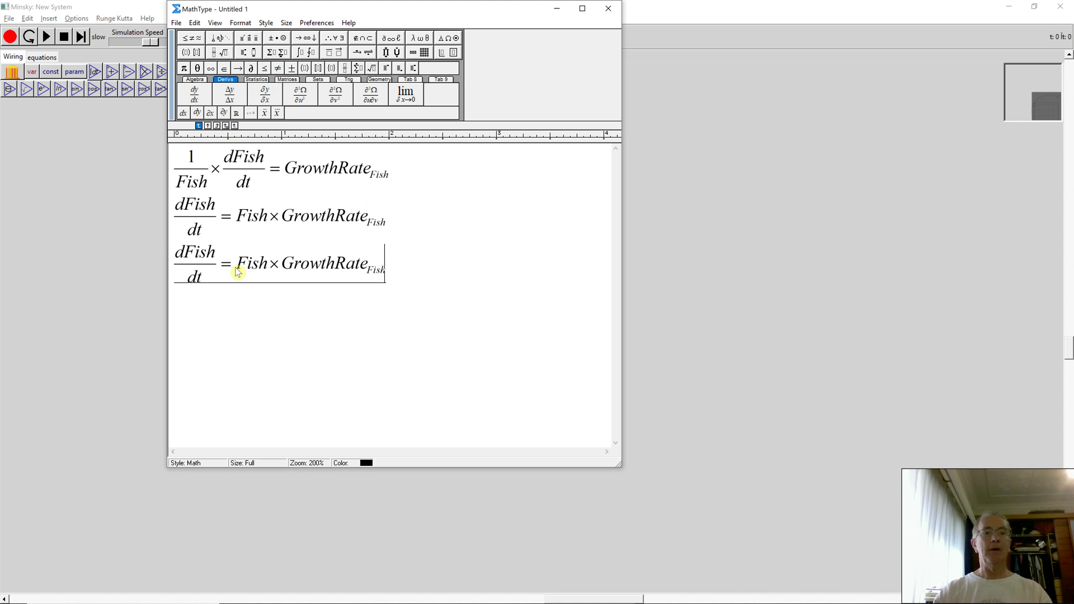
Wrap the third equation's right-hand side in a definite integral with lower limit 0
left_click_drag(234, 269, 386, 263)
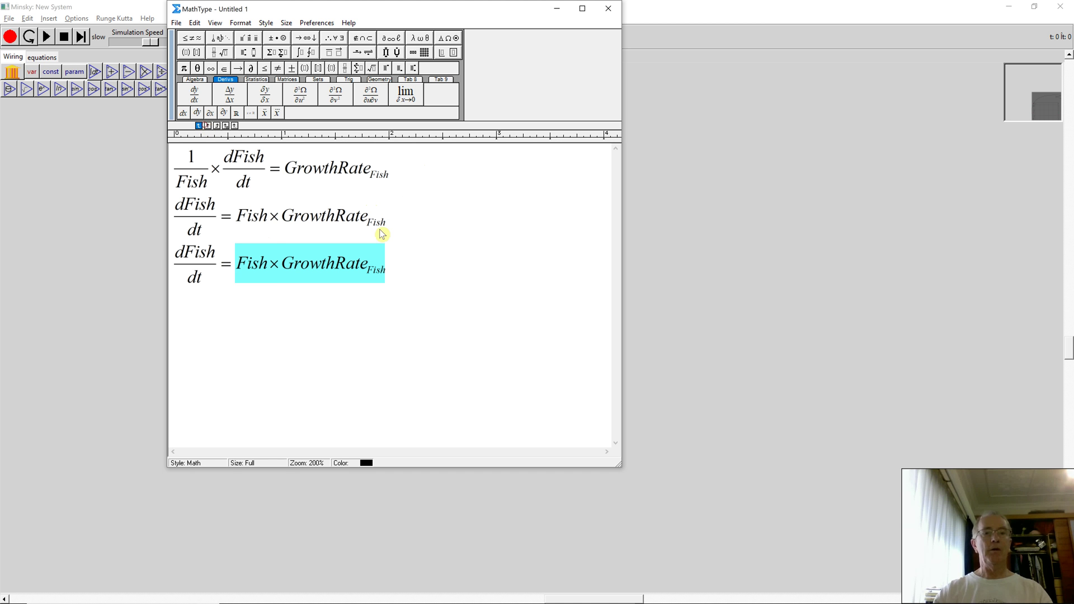
left_click(303, 53)
left_click(311, 70)
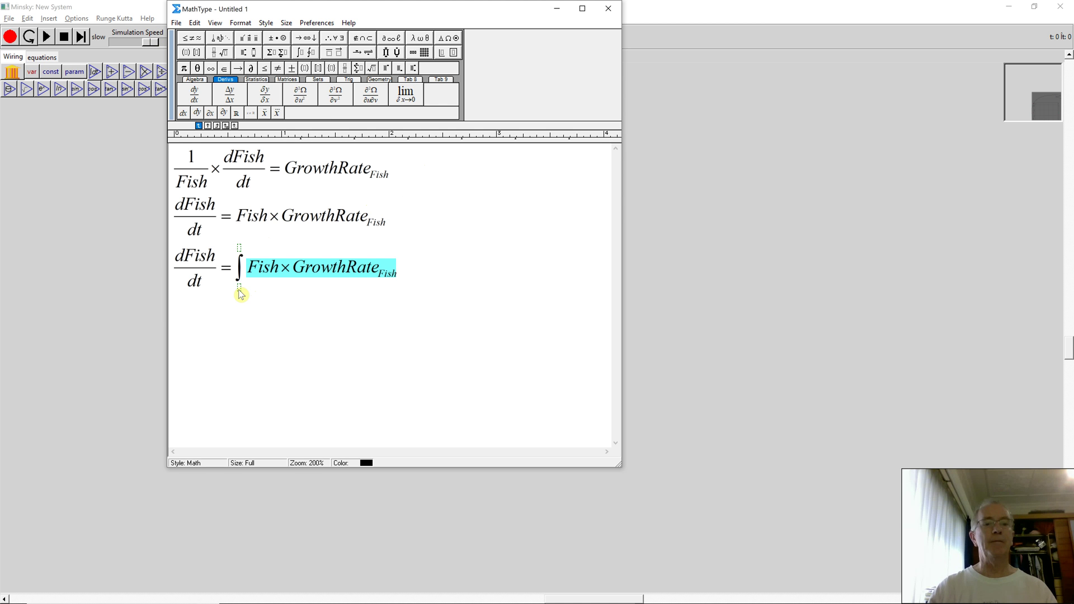
left_click(240, 288)
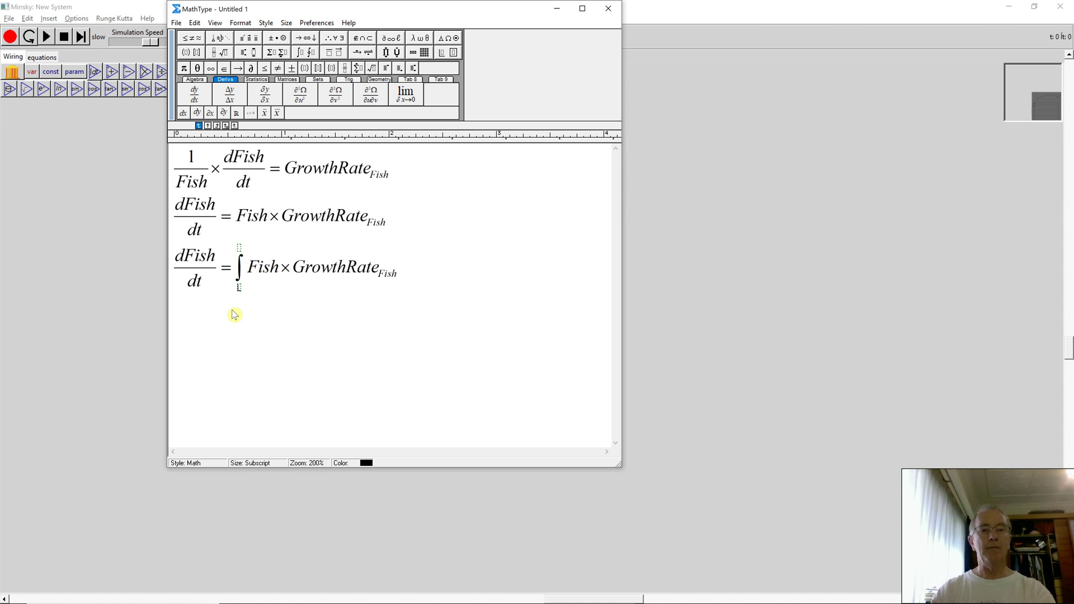
type("0")
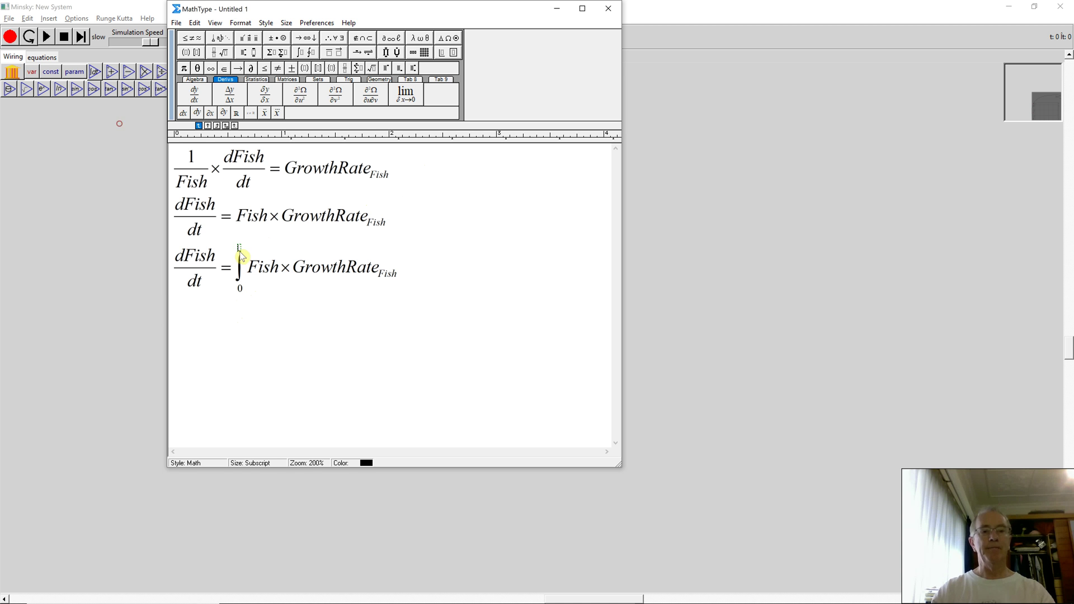
Change the third equation's denominator from dt to ds
left_click(205, 292)
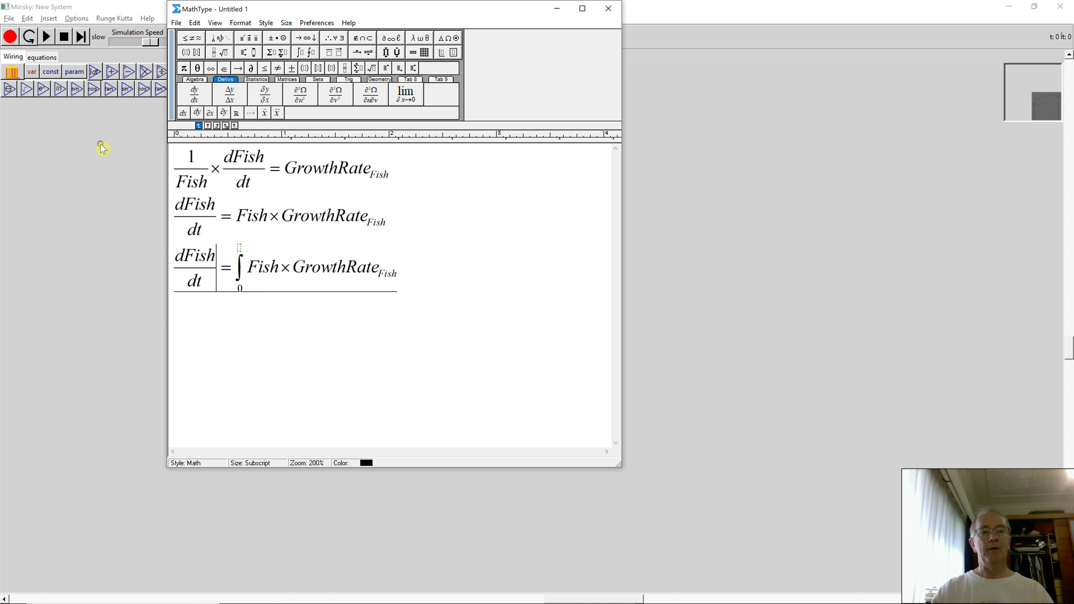
left_click(200, 289)
left_click(198, 285)
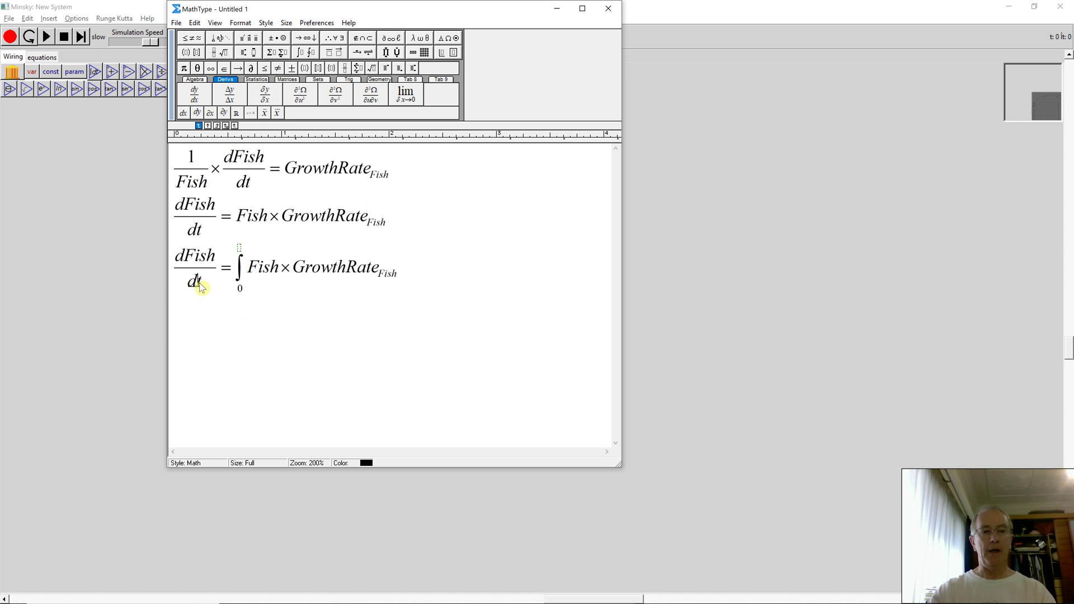
key("Delete")
type("s")
Set the upper limit of the third equation's integral to t
left_click(240, 284)
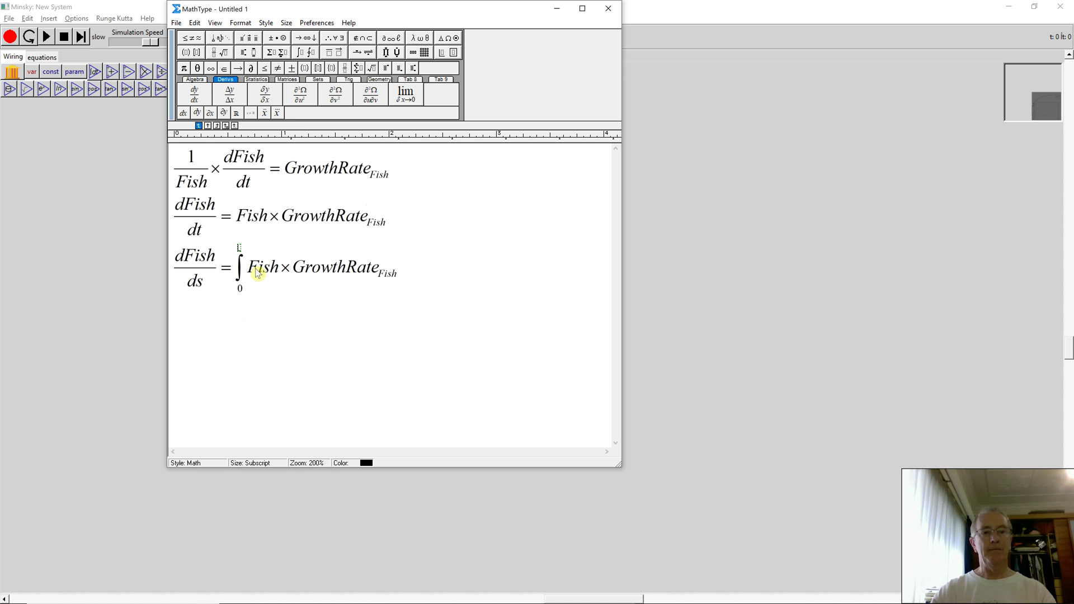
key("Tab")
type("t")
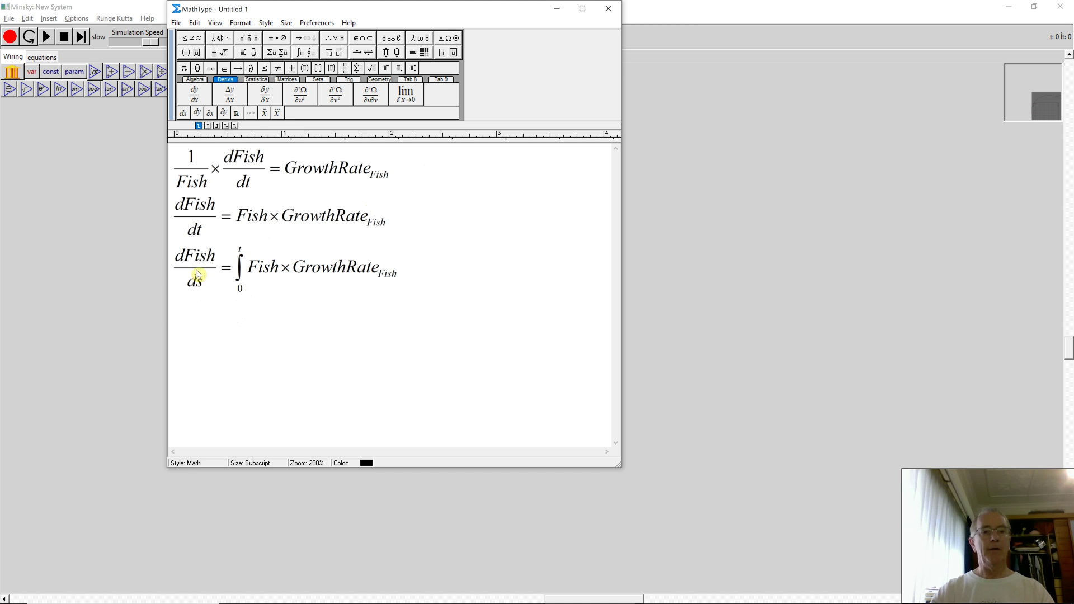
left_click(174, 275)
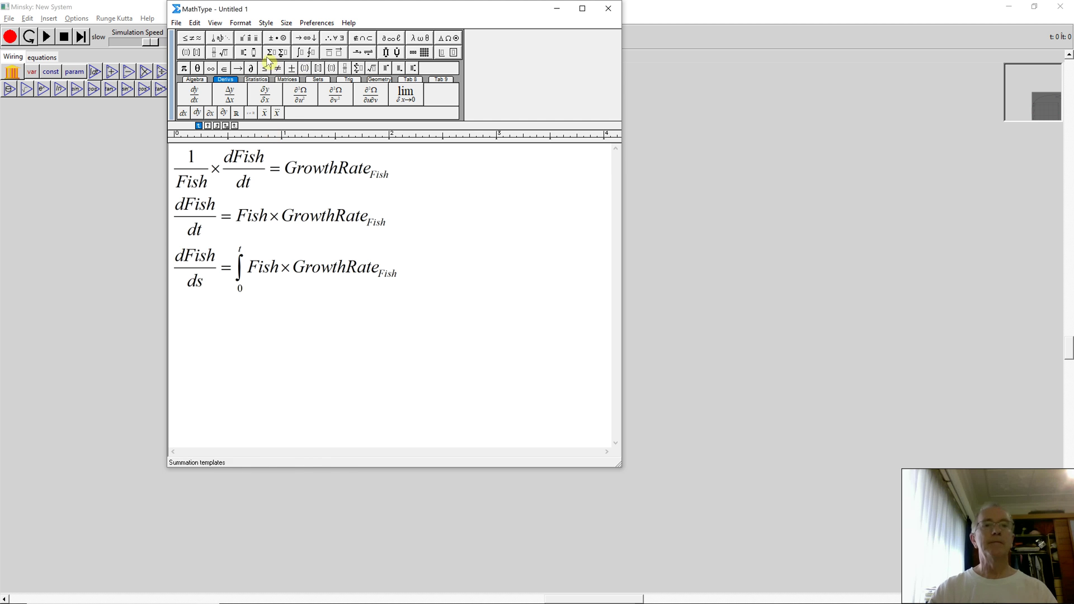
Wrap dFish/ds on the third equation's left-hand side in a definite integral
left_click(304, 52)
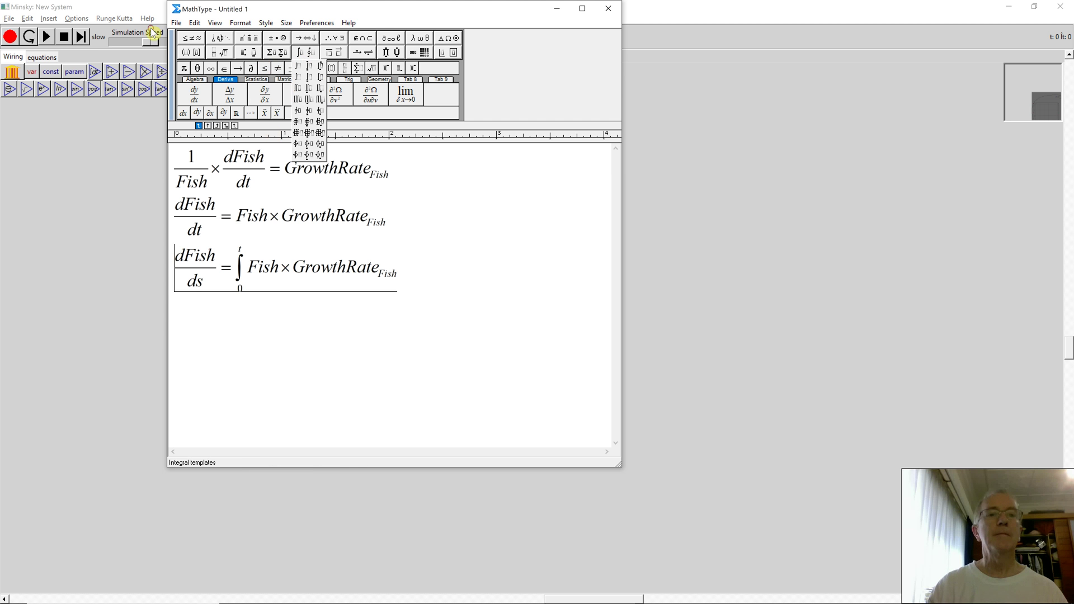
left_click(320, 77)
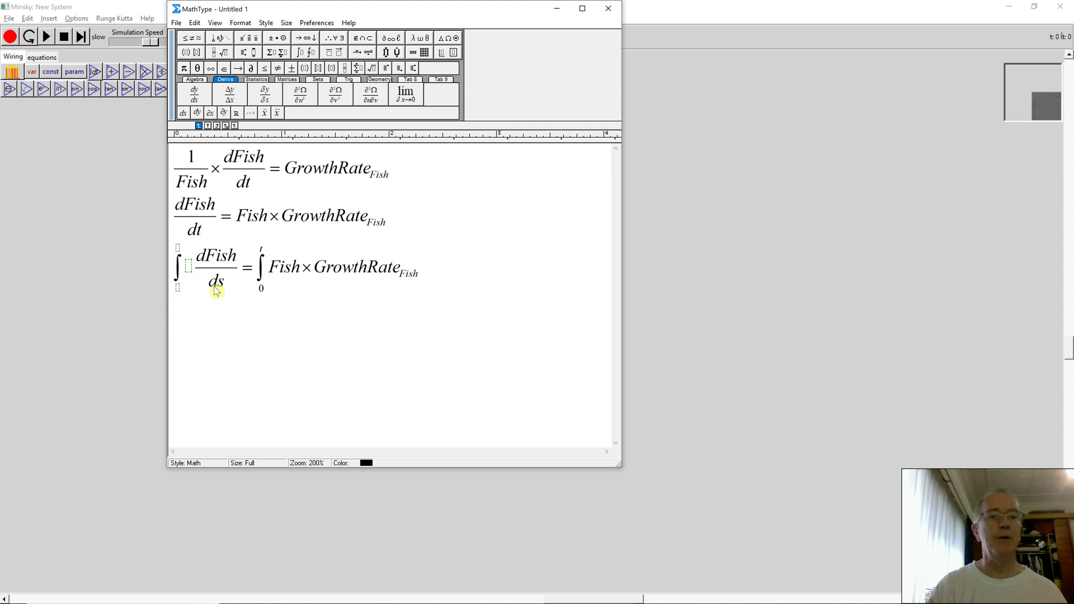
double_click(235, 255)
key("ctrl+x")
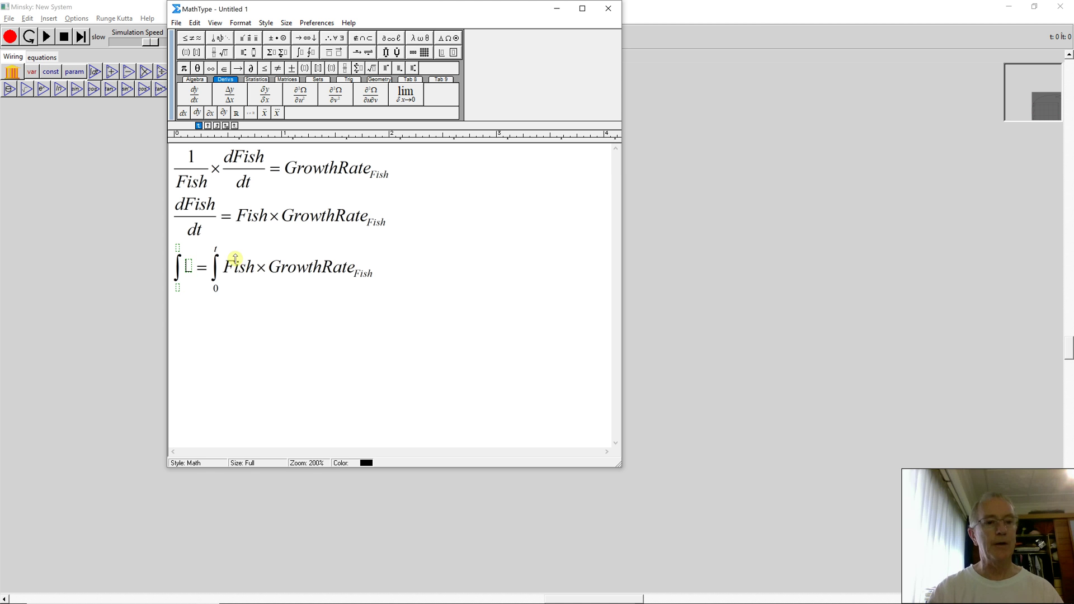
key("ctrl+v")
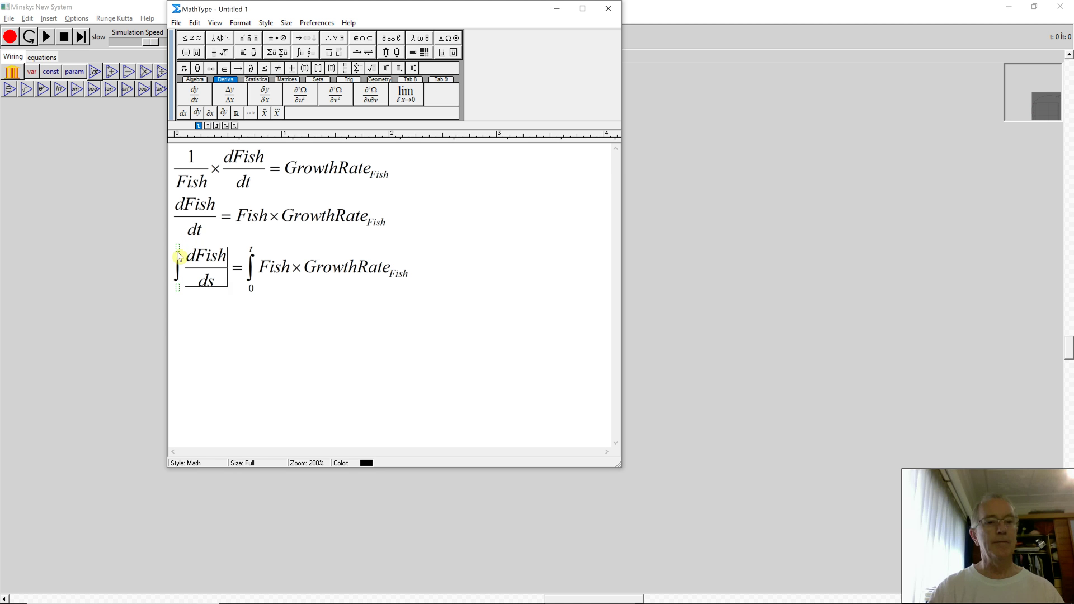
Set the left-hand integral's lower limit to 0 and its upper limit to t in the third equation
left_click(178, 286)
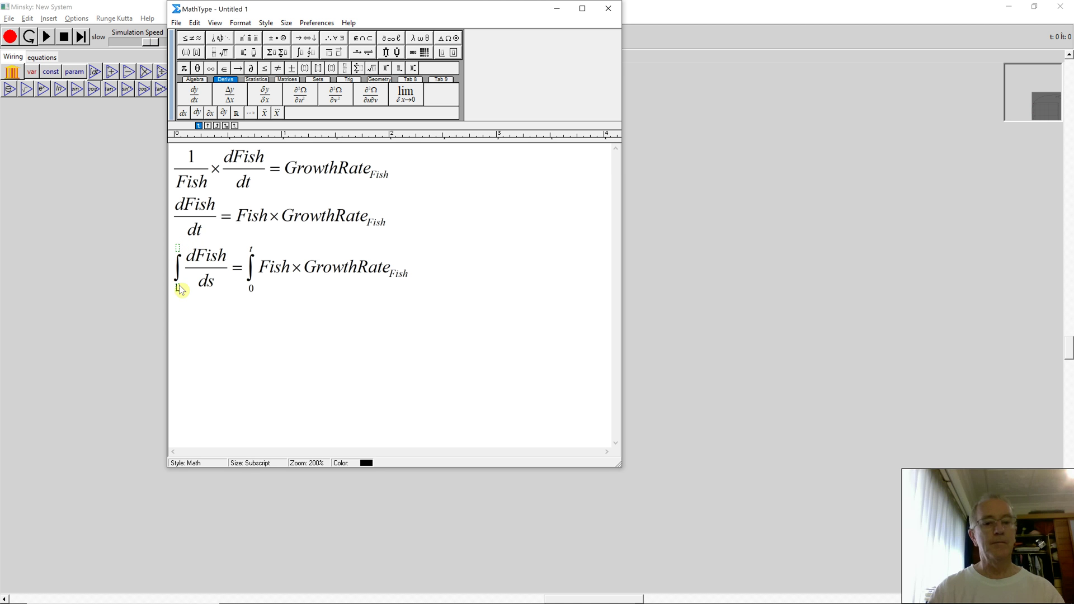
type("0")
left_click(178, 250)
type("t")
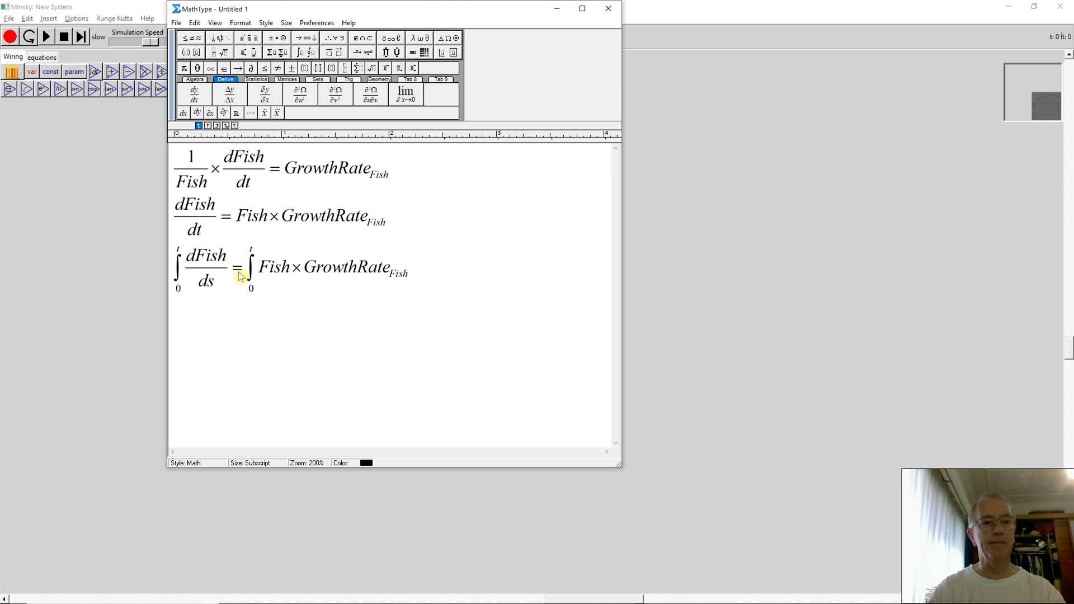
Add a medium dot operator followed by ds after dFish/ds in the third equation's left-hand integral
left_click(230, 286)
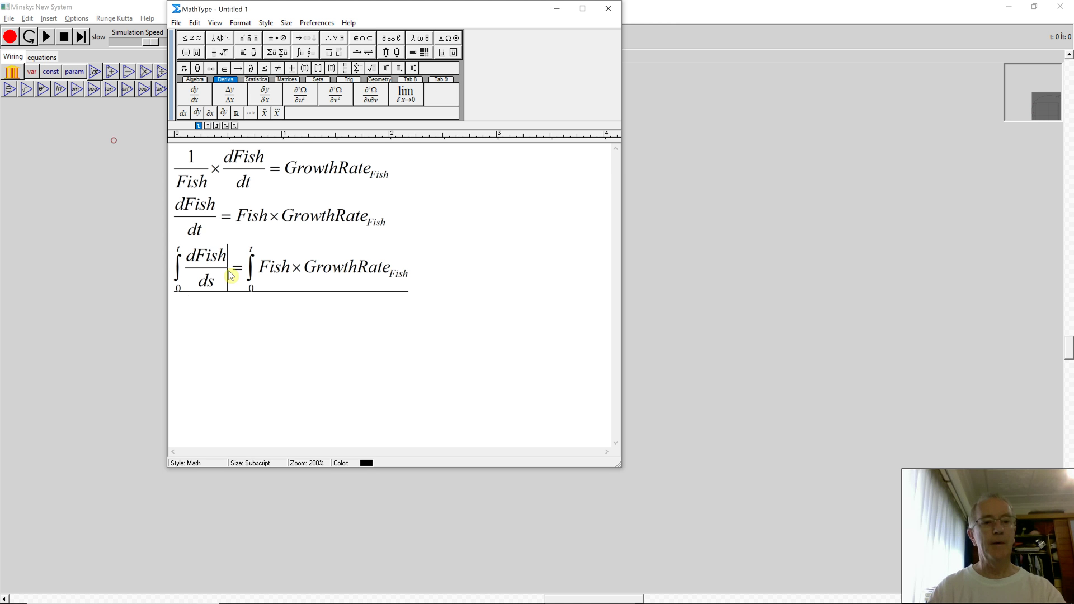
left_click(276, 37)
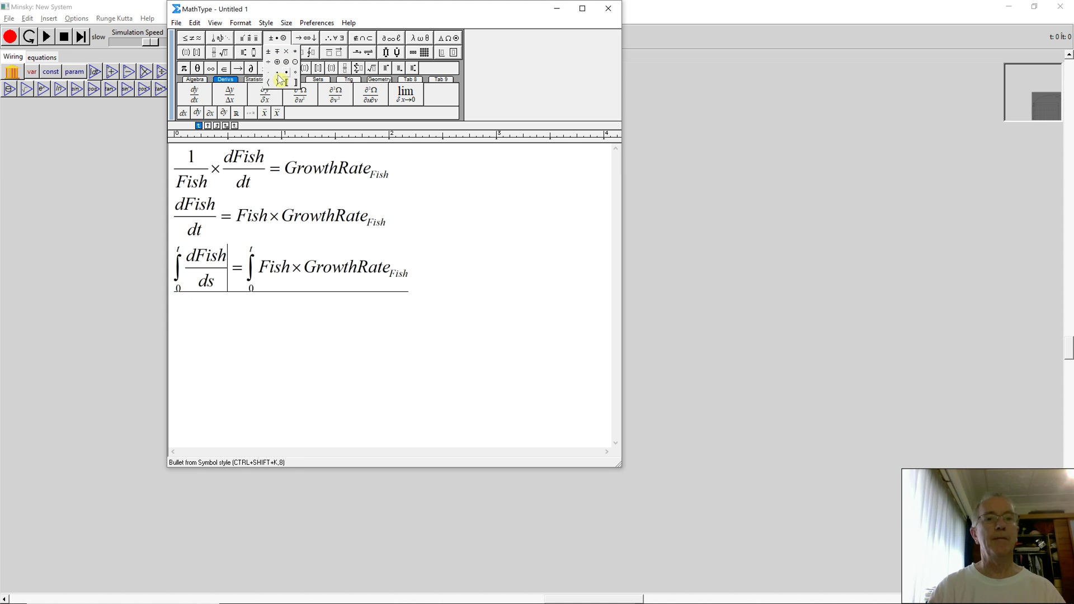
left_click(277, 71)
type("ds•")
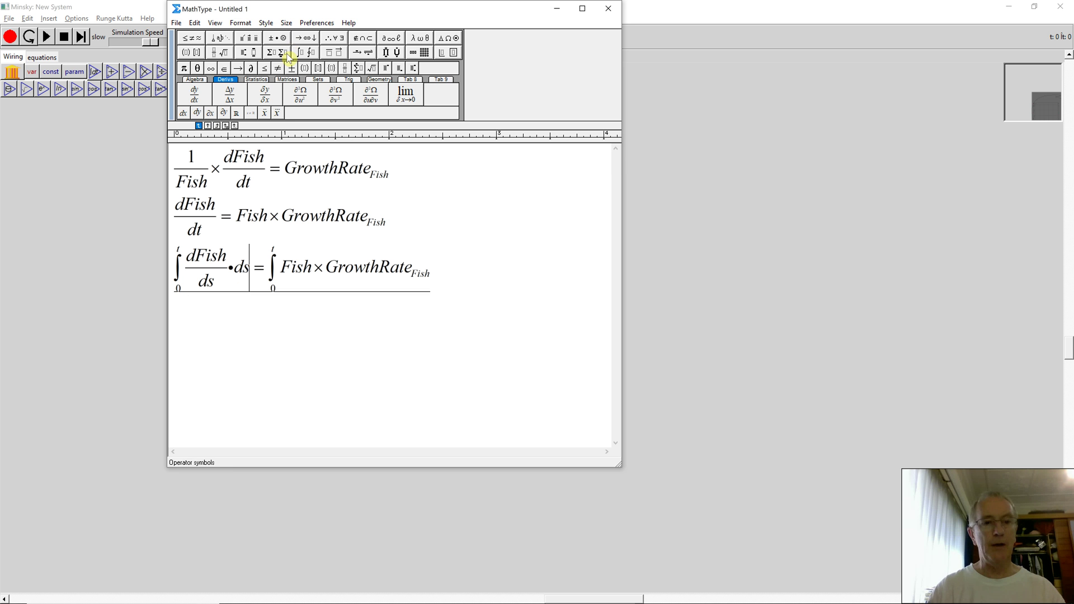
Try to copy the medium dot and ds from the third equation's left-hand side
key("shift+Left")
key("shift+Left")
key("shift+Left")
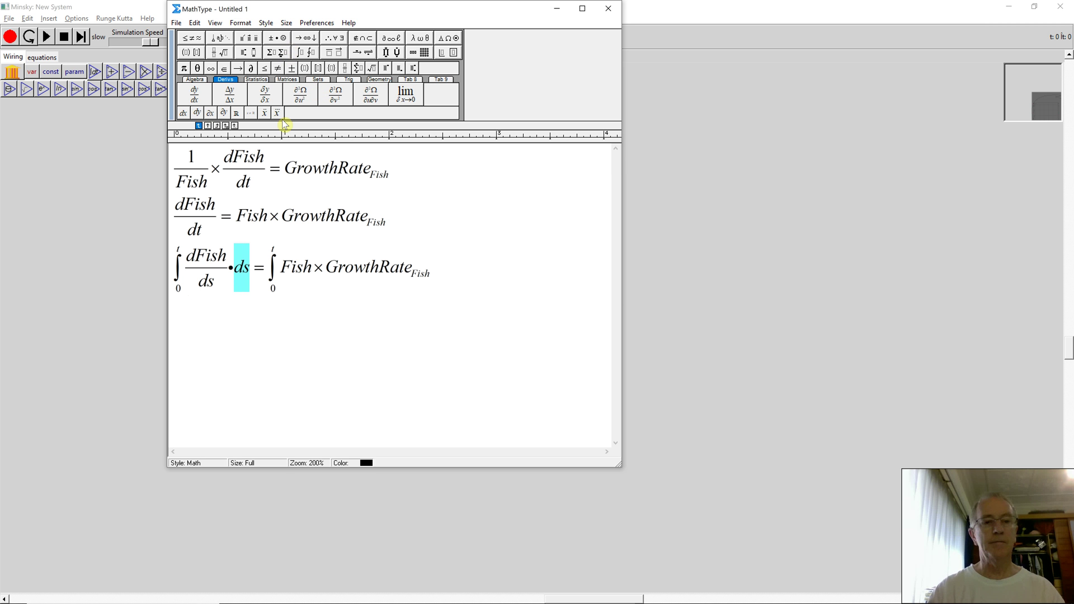
key("ctrl+c")
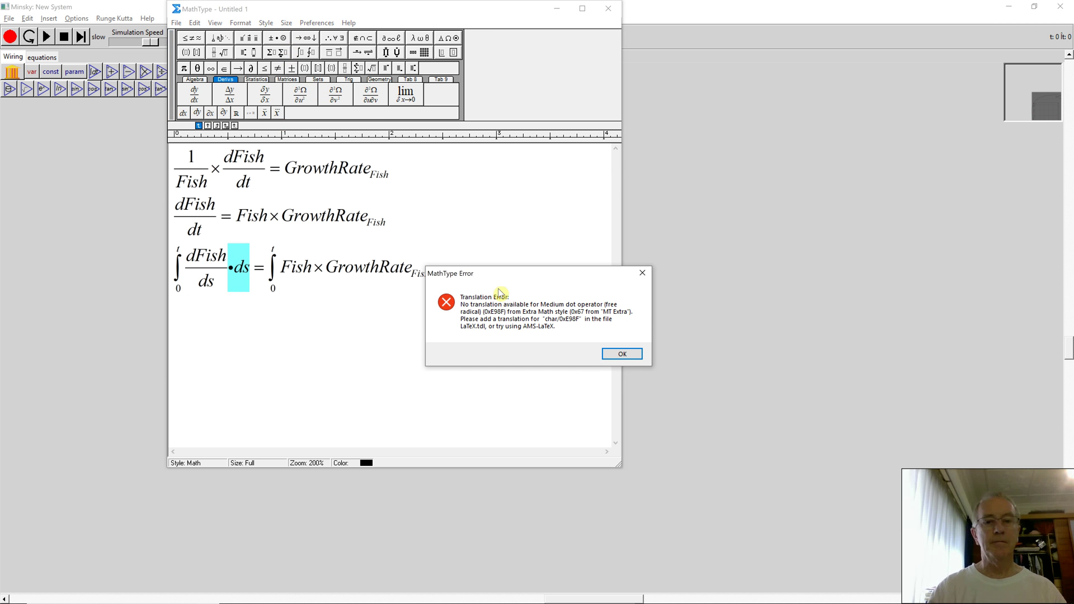
left_click(608, 356)
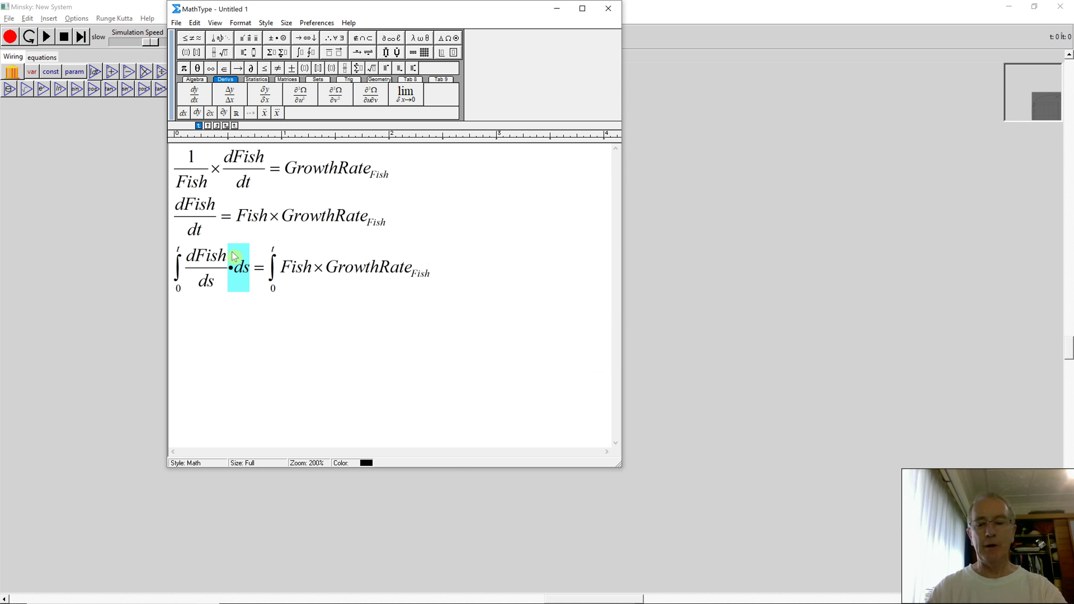
Replace the medium dot before ds with the Symbol-style dot operator in the third equation
left_click(234, 256)
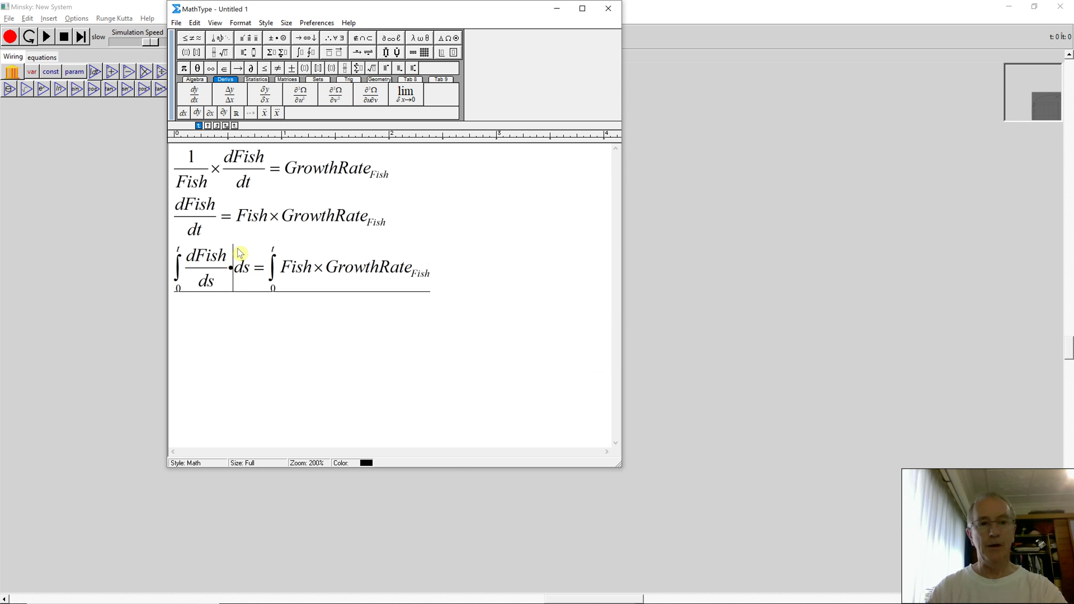
key("BackSpace")
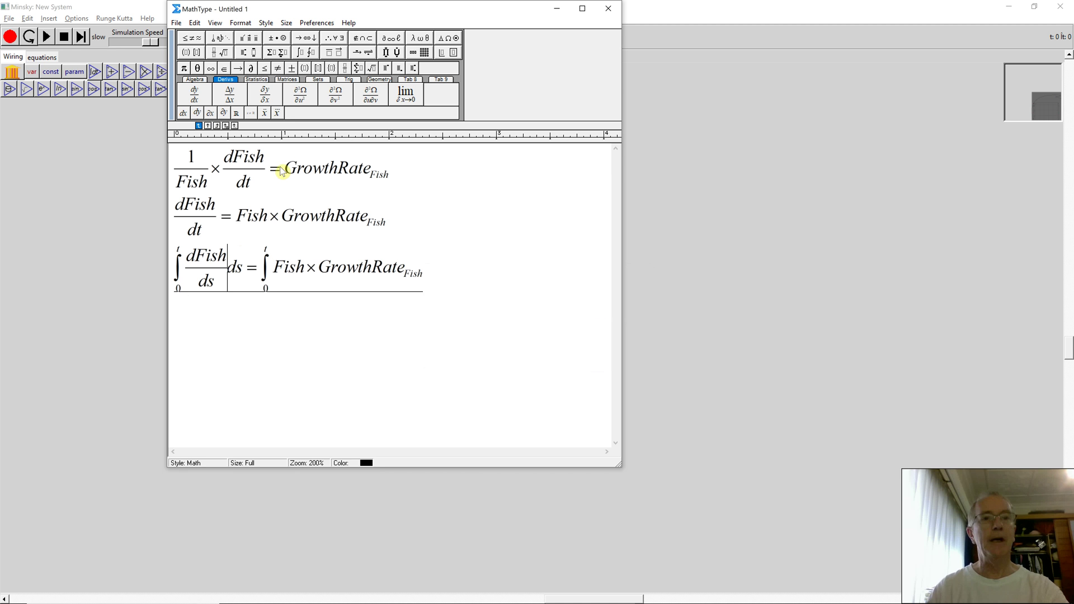
left_click(267, 39)
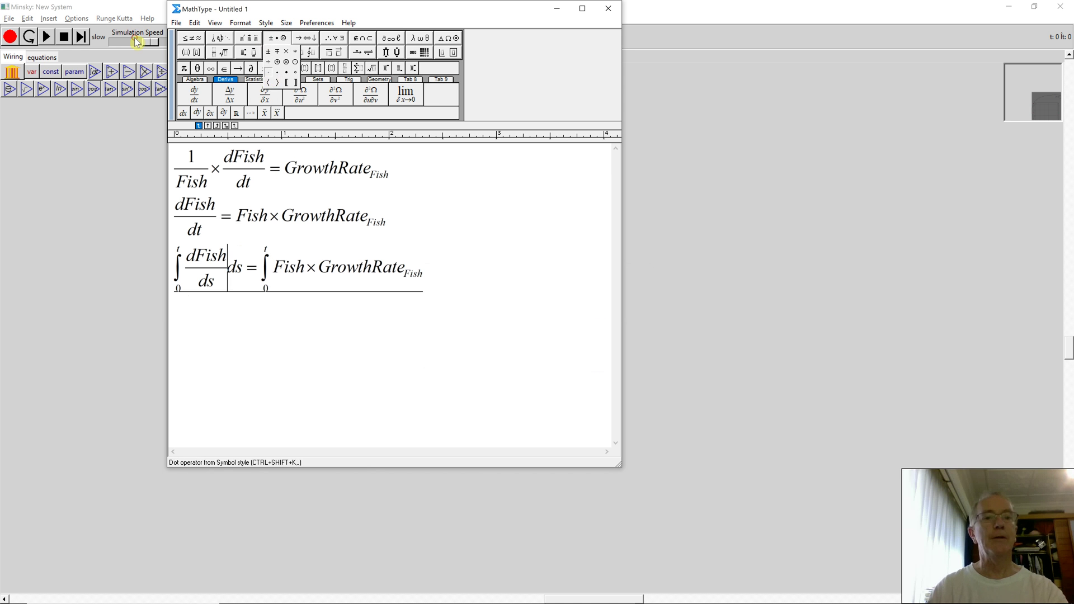
left_click(270, 78)
Copy the dot operator and ds from the left-hand integral to the end of the third equation's right-hand side
key("Left")
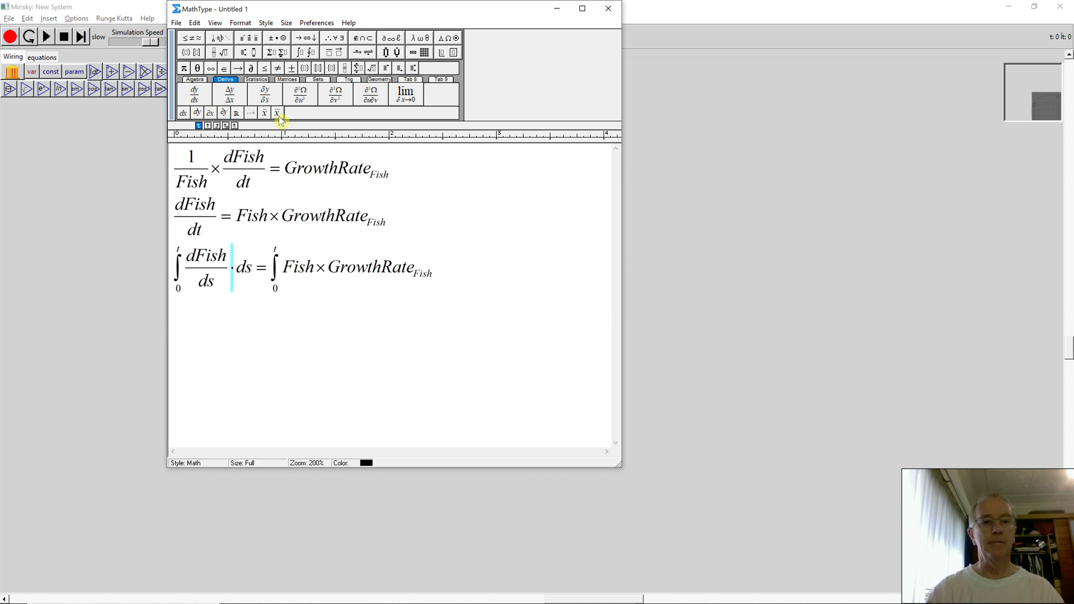
key("shift+Right")
key("shift+Right")
key("shift+Right")
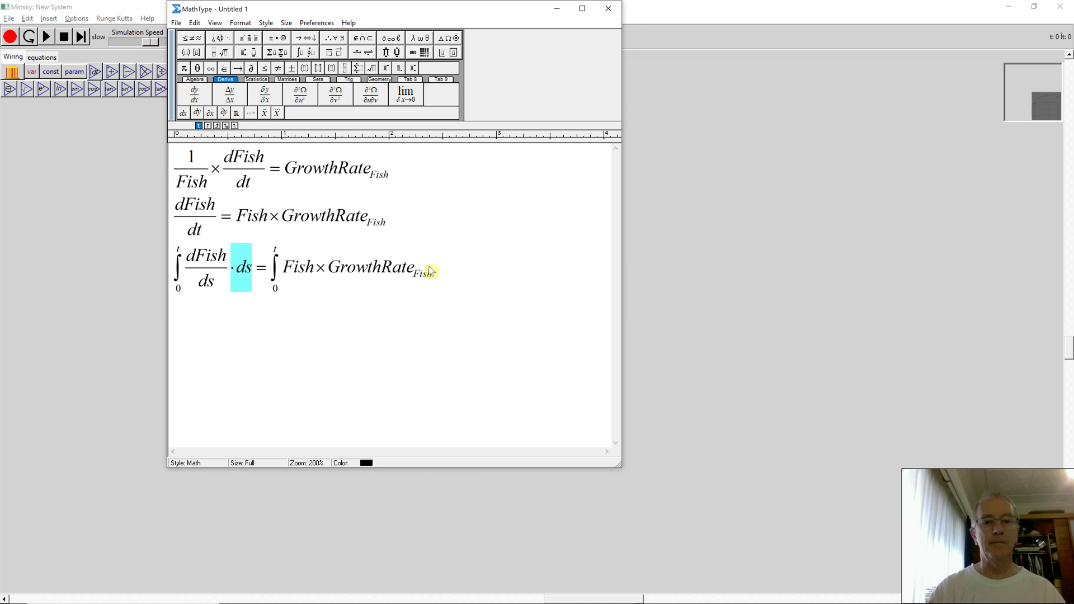
left_click(439, 299)
key("ctrl+v")
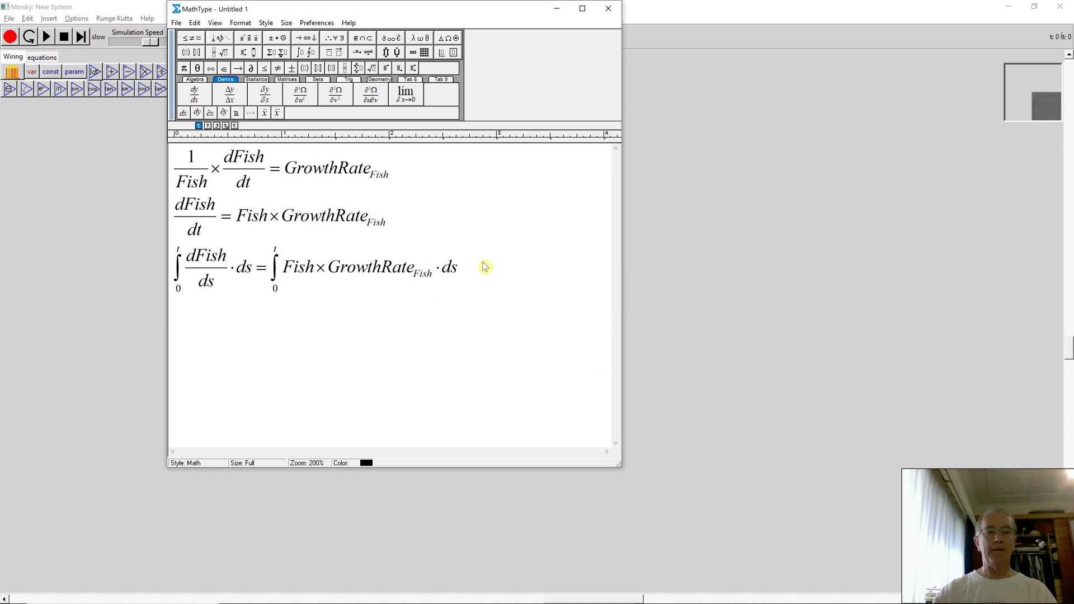
Duplicate the complete third equation, with integrals on both sides, onto a fourth line
left_click(468, 274)
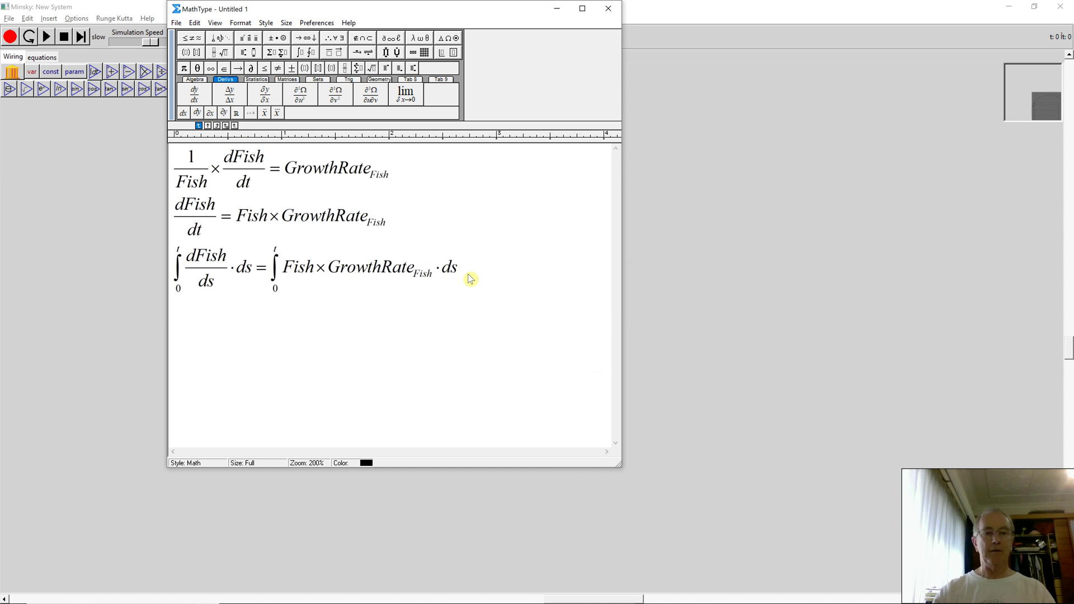
key("shift+Left")
key("shift+Left")
key("shift+Left")
key("shift+Left")
key("shift+Left")
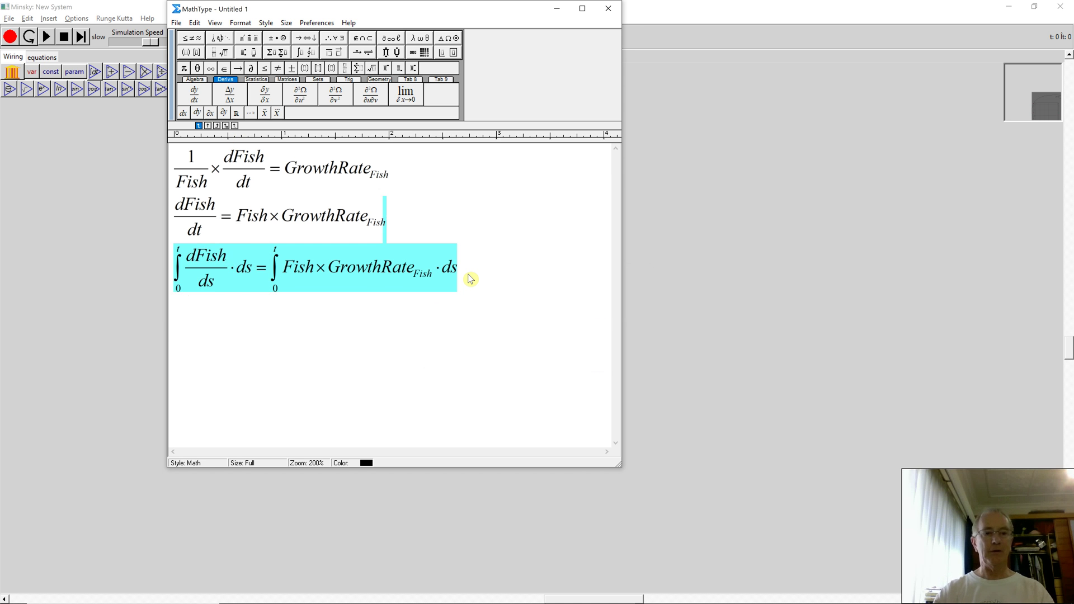
key("shift+Right")
key("Right")
key("Return")
key("ctrl+v")
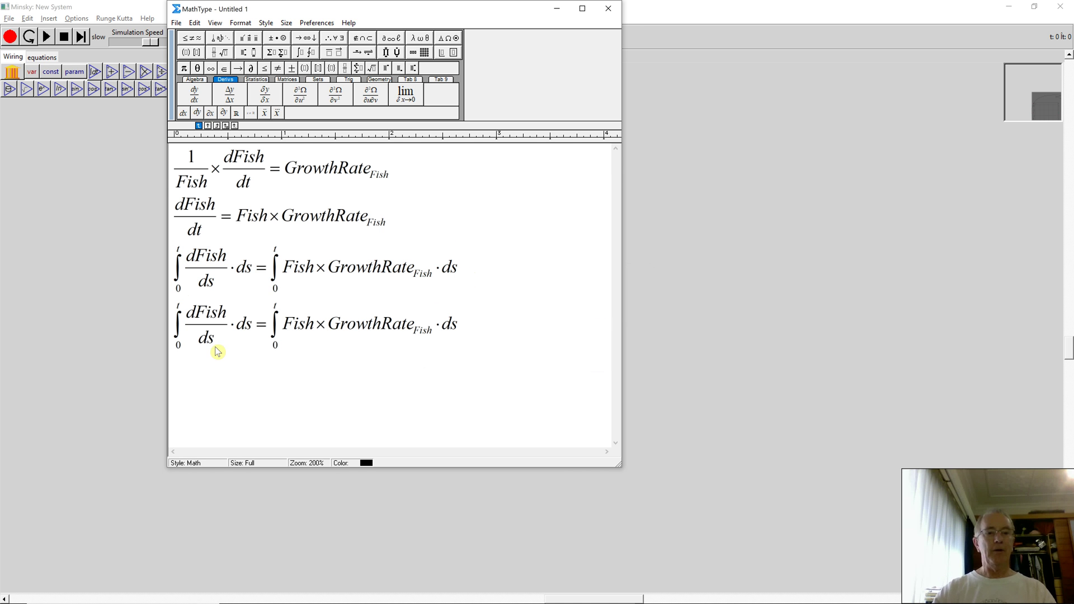
Replace the whole left-hand integral of the fourth equation with Fish
left_click(258, 321)
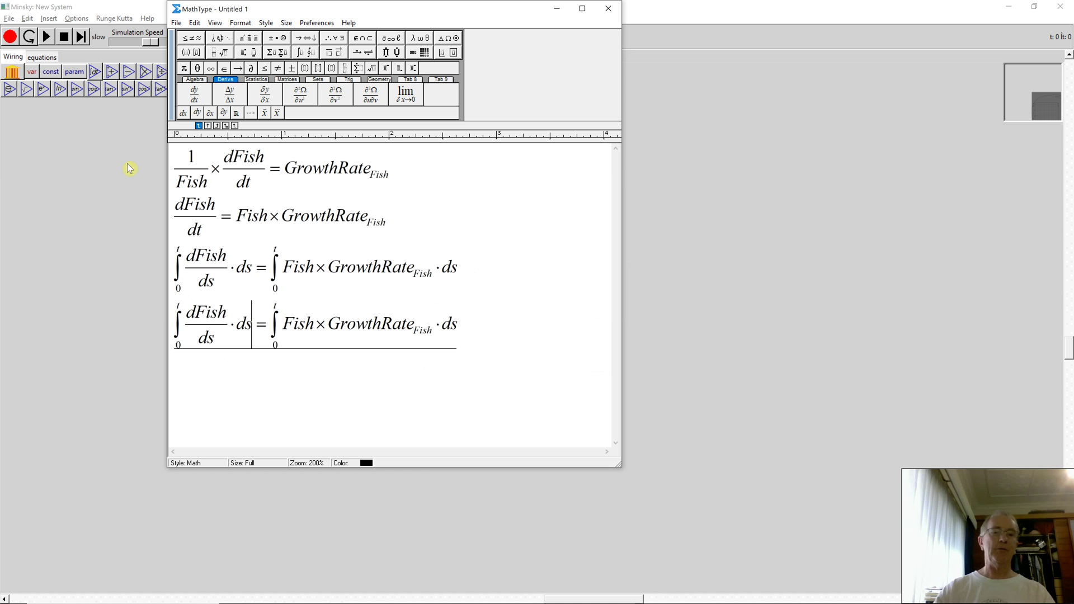
key("shift+Left")
key("shift+Left")
key("shift+Left")
key("shift+Left")
key("shift+Left")
key("shift+Left")
key("shift+Left")
key("shift+Left")
key("shift+Left")
key("shift+Left")
key("shift+Left")
key("shift+Left")
key("shift+Left")
key("shift+Left")
key("shift+Left")
key("shift+Left")
key("shift+Left")
key("shift+Left")
key("shift+Left")
key("shift+Left")
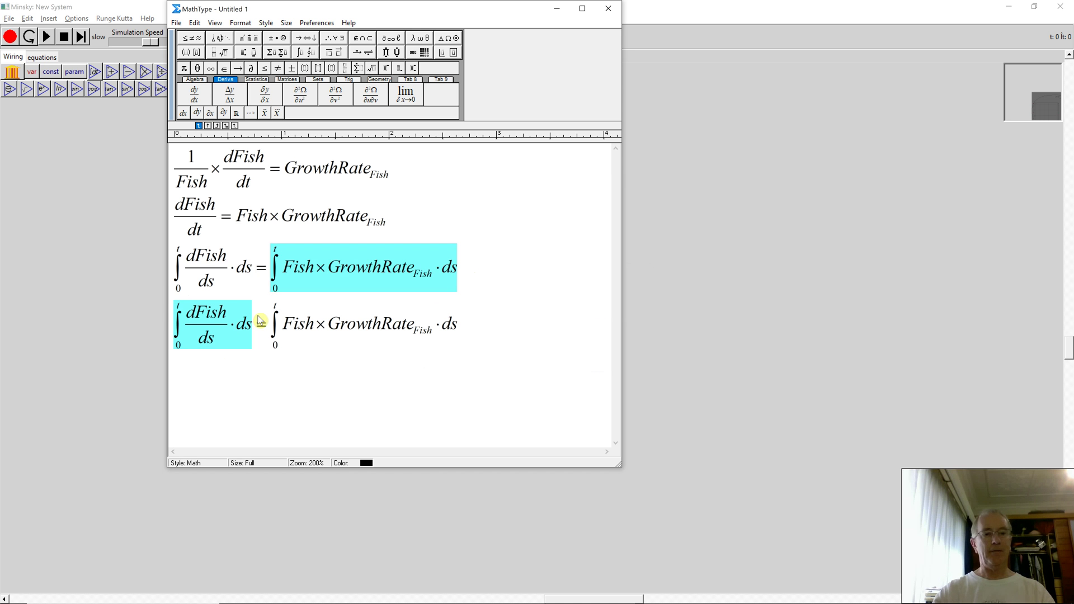
key("shift+Right")
key("shift+Right")
key("shift+Right")
key("shift+Right")
key("shift+Right")
key("shift+Right")
key("shift+Right")
key("shift+Right")
key("shift+Right")
key("shift+Right")
key("shift+Right")
key("shift+Right")
type("Fish")
key("Right")
key("Right")
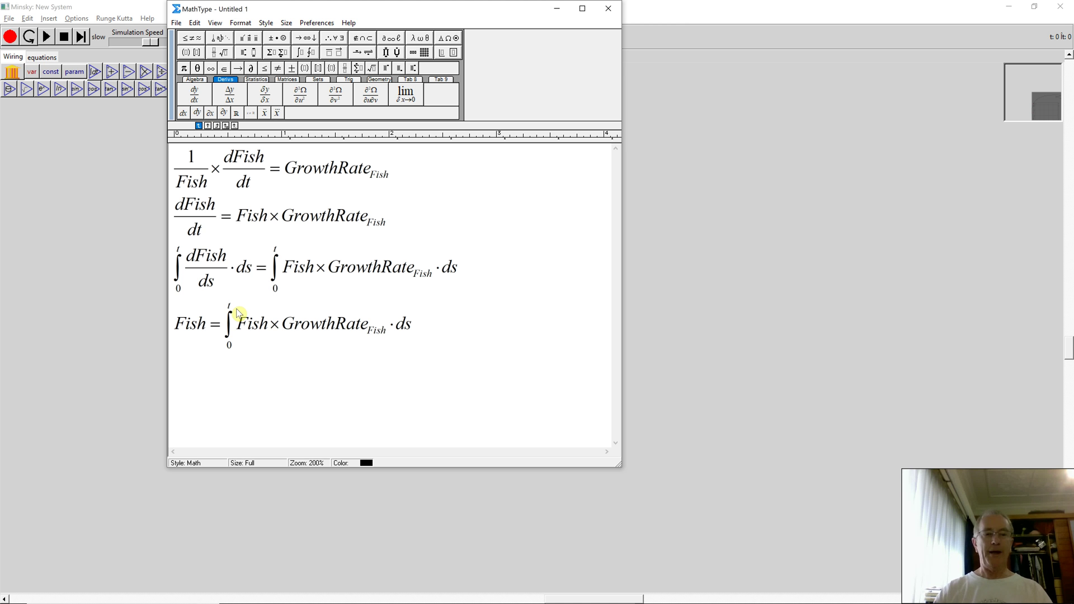
Switch to Minsky and place an integrate block on the empty canvas
left_click(67, 196)
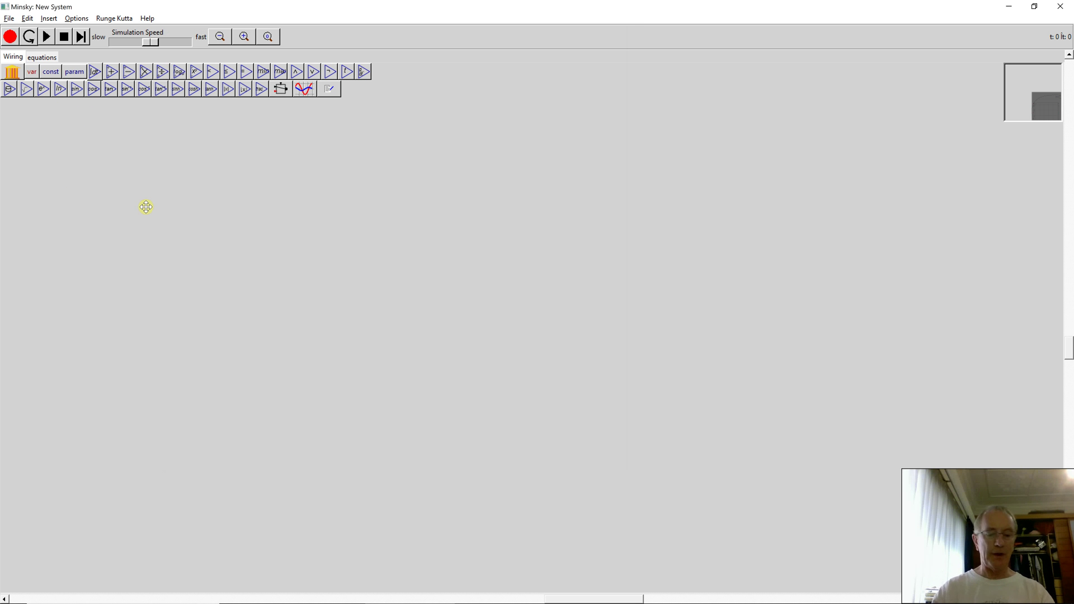
left_click(94, 73)
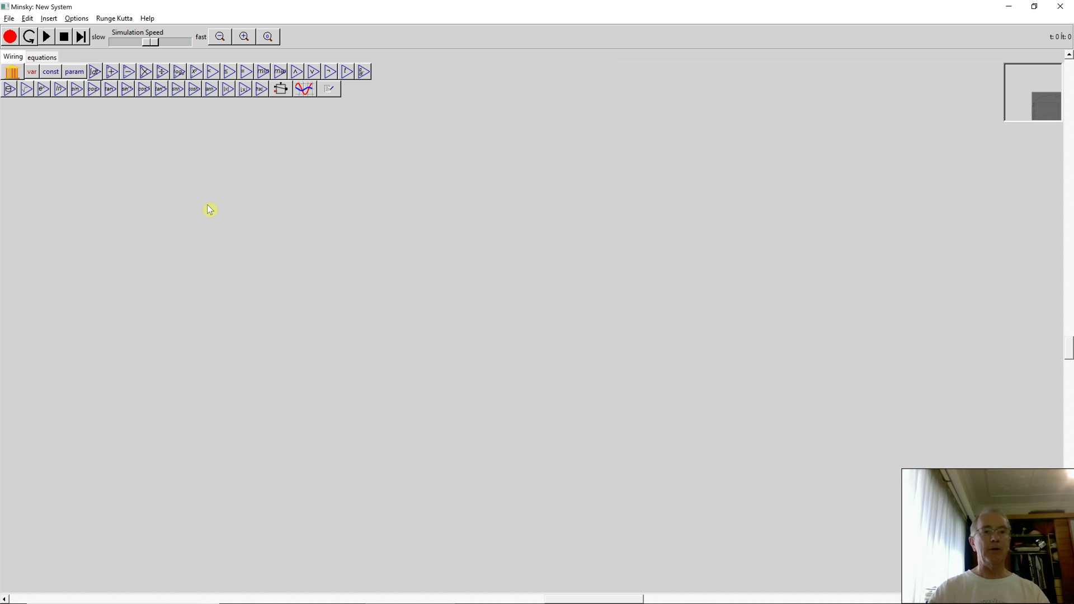
left_click(223, 237)
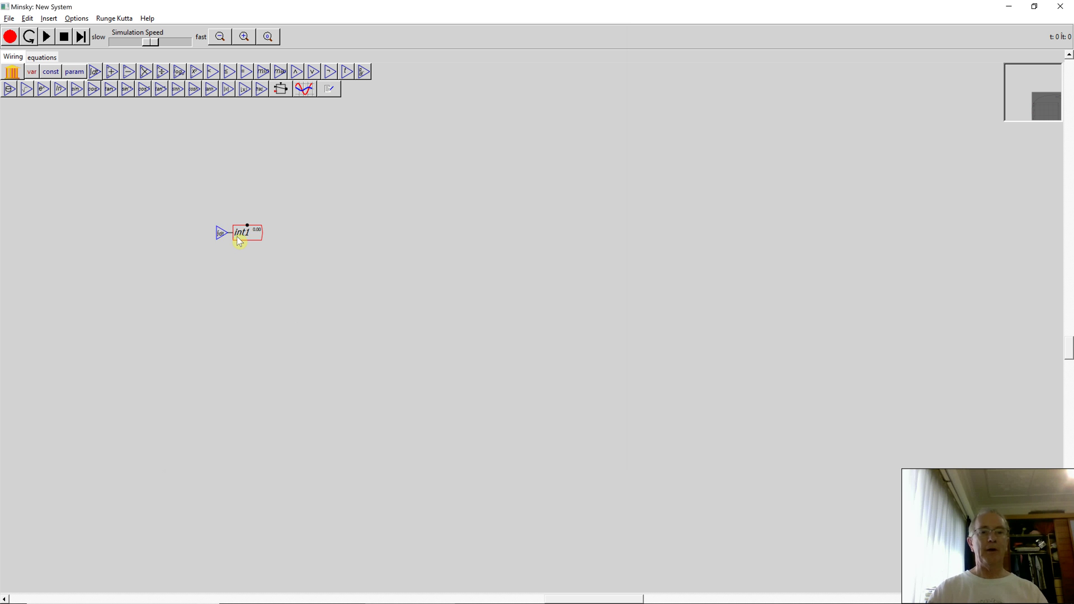
Rename the integral block's variable to Fish
right_click(240, 238)
left_click(257, 279)
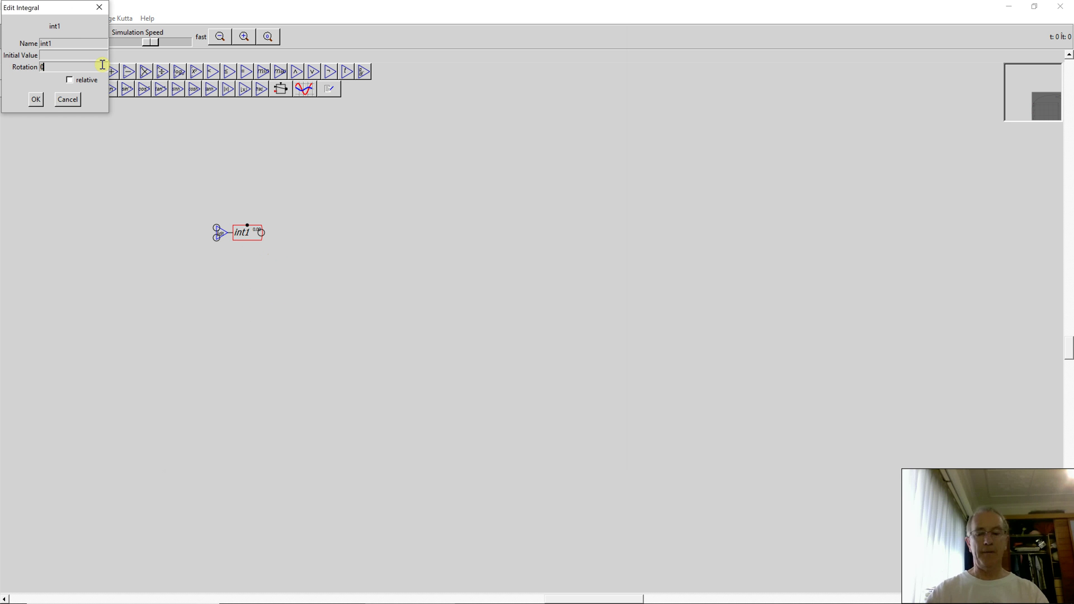
left_click(80, 42)
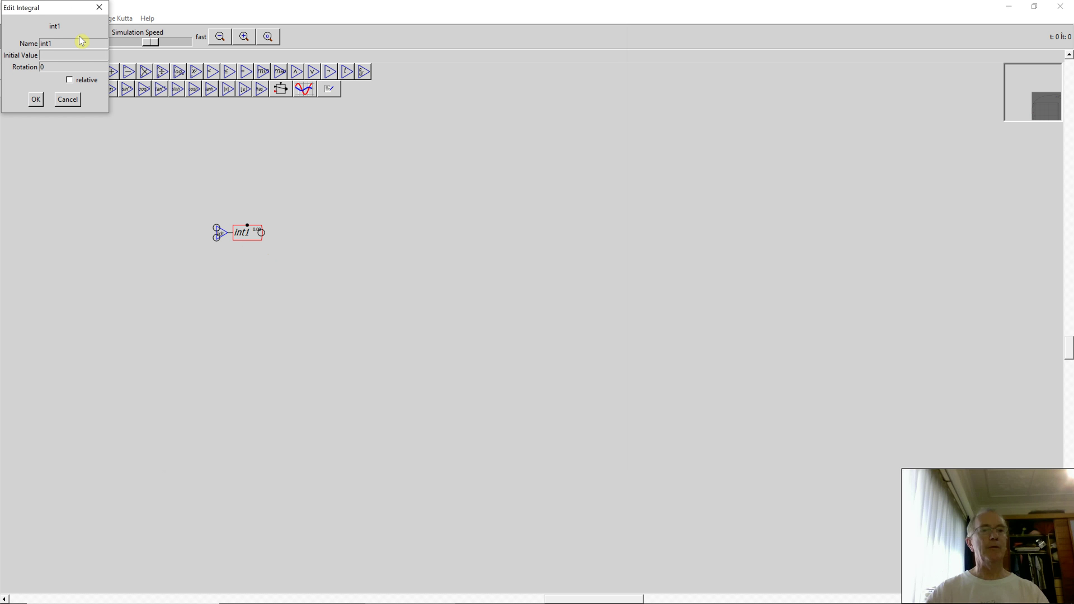
key("Delete")
key("Delete")
key("Delete")
key("Delete")
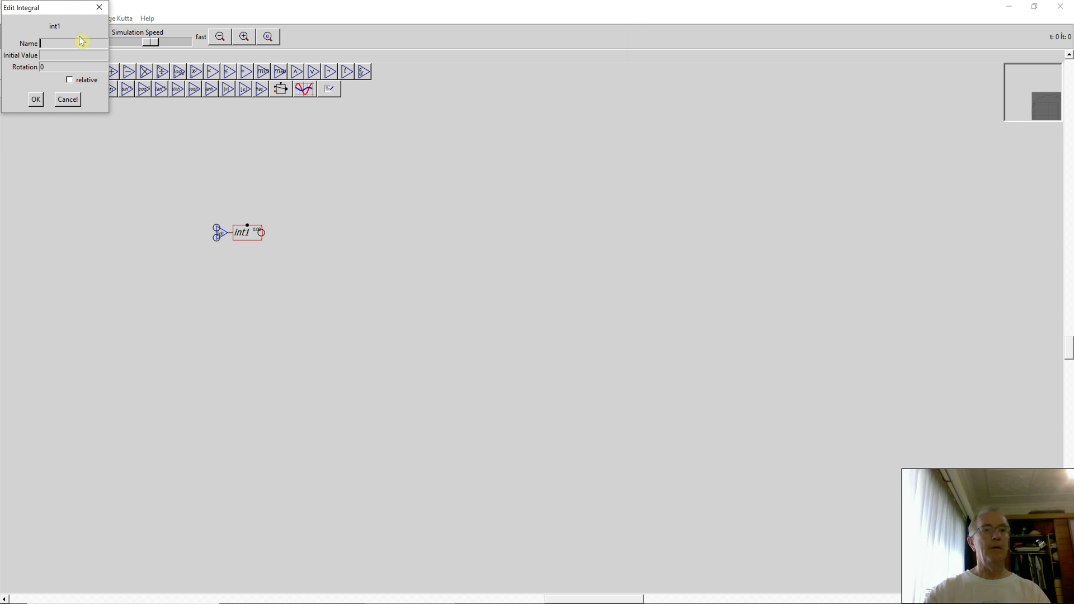
type("Fish")
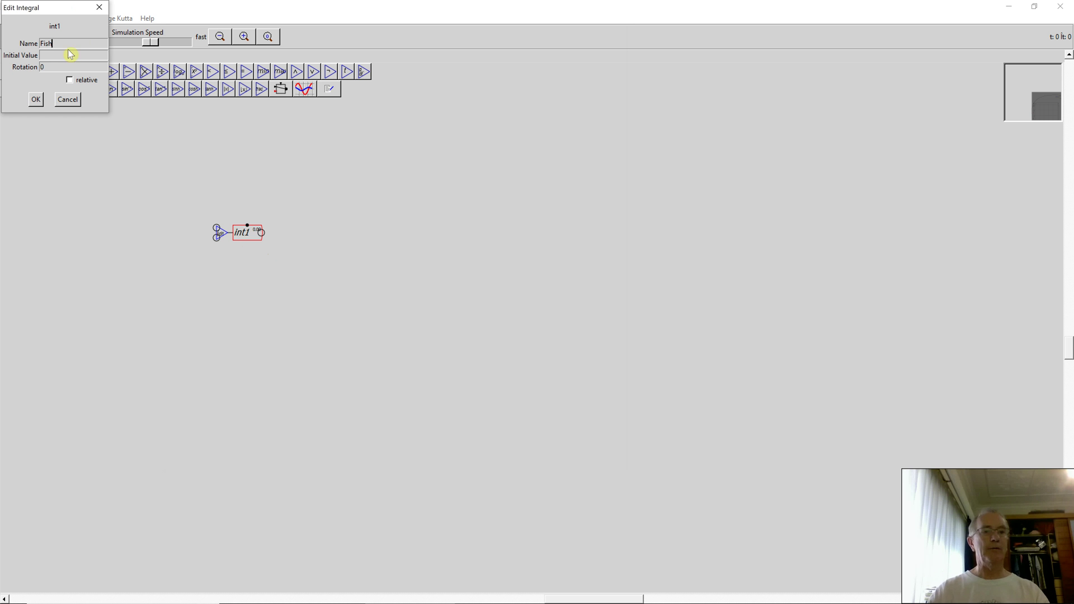
left_click(36, 99)
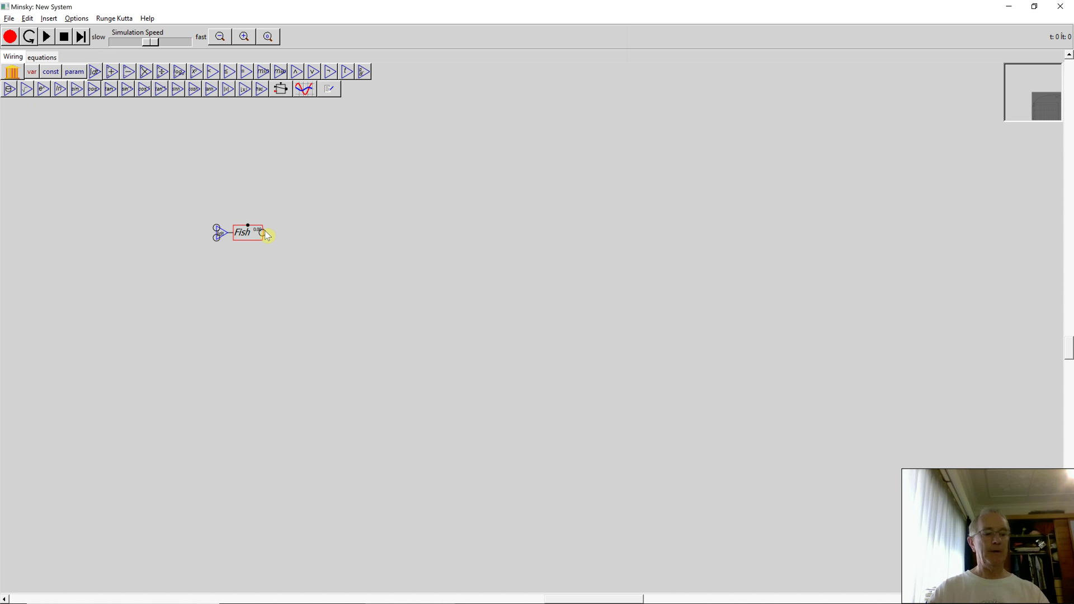
Create a constant with value 100, place it beside the integral block, and wire it to the block's lower, initial-value input
scroll(247, 249, "up", 2)
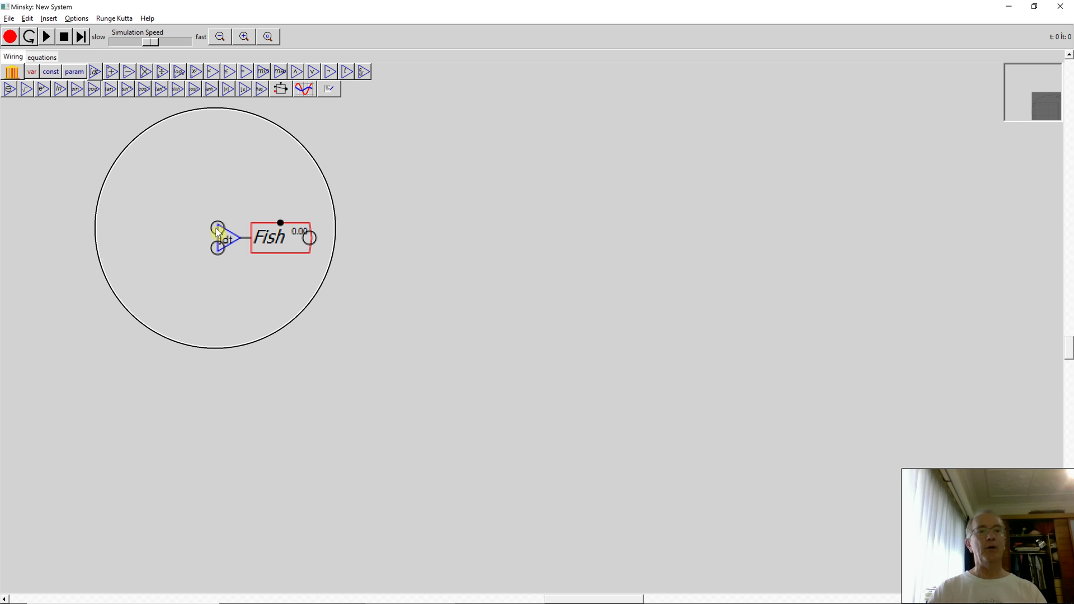
scroll(214, 227, "down", 5)
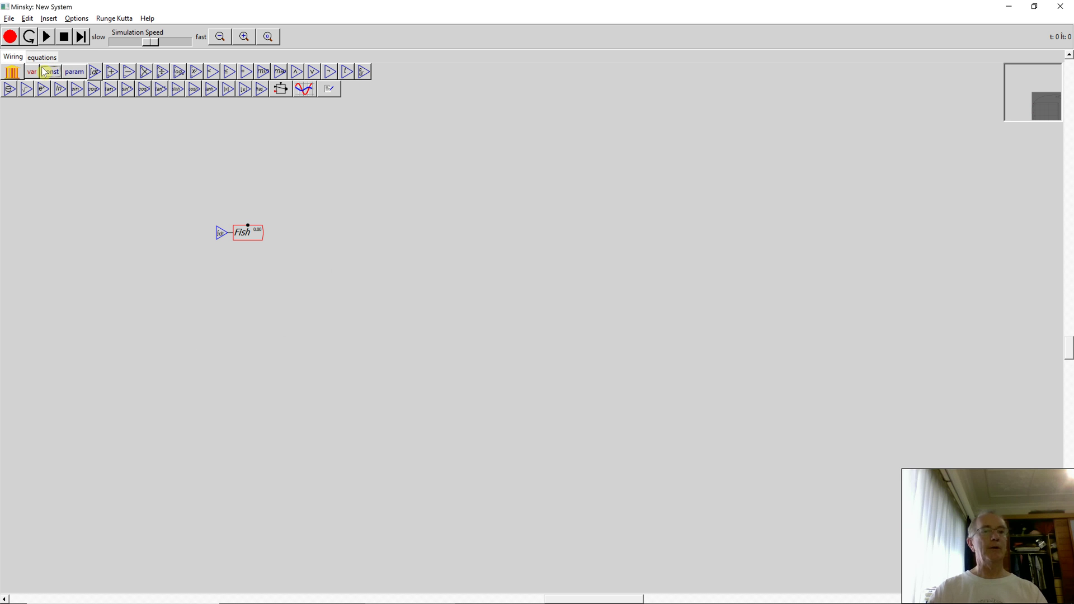
left_click(49, 72)
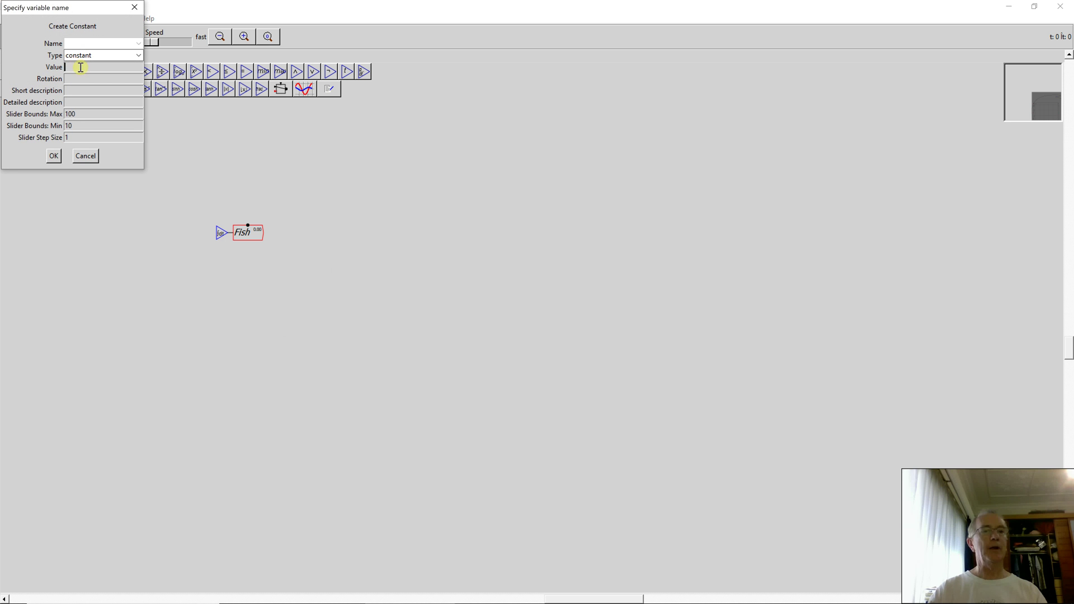
type("100")
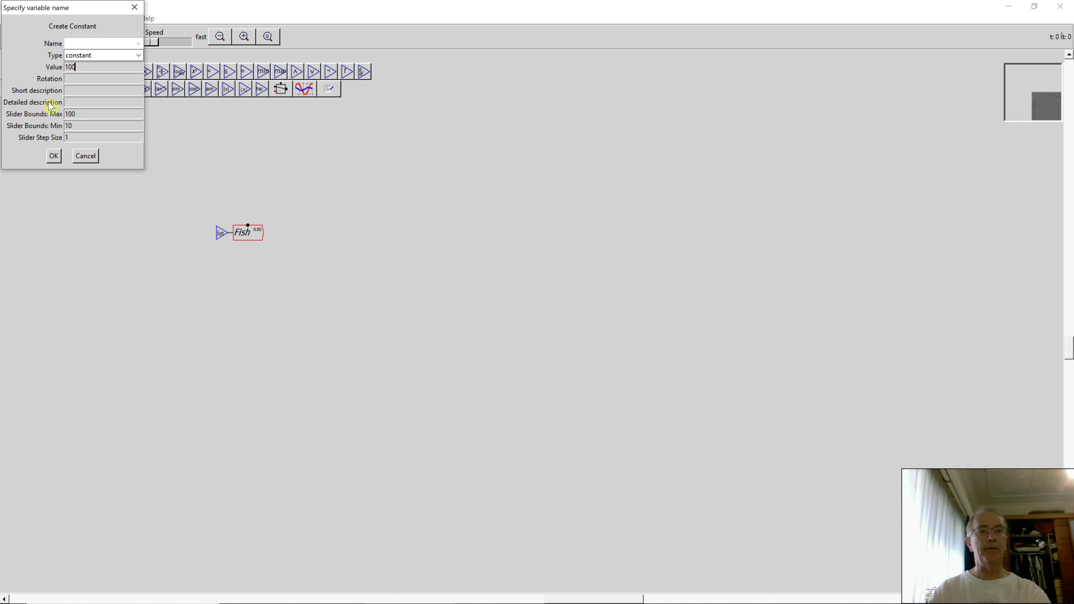
left_click(53, 155)
left_click(140, 244)
left_click(200, 249)
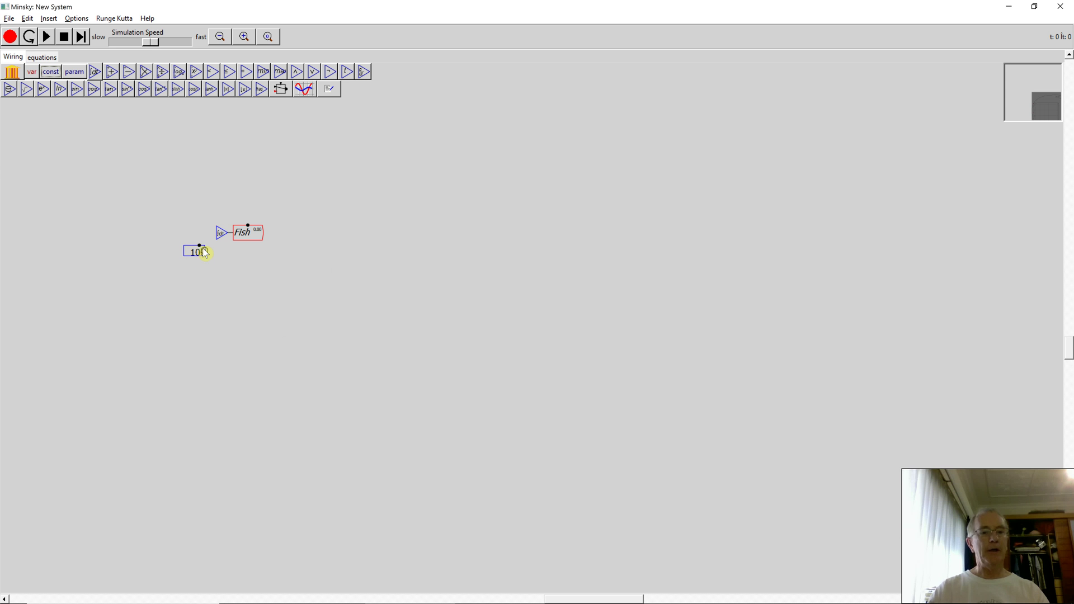
left_click_drag(204, 248, 214, 240)
Examine the equations generated for the Fish integral, including its initial condition, and return to the wiring view
left_click(35, 57)
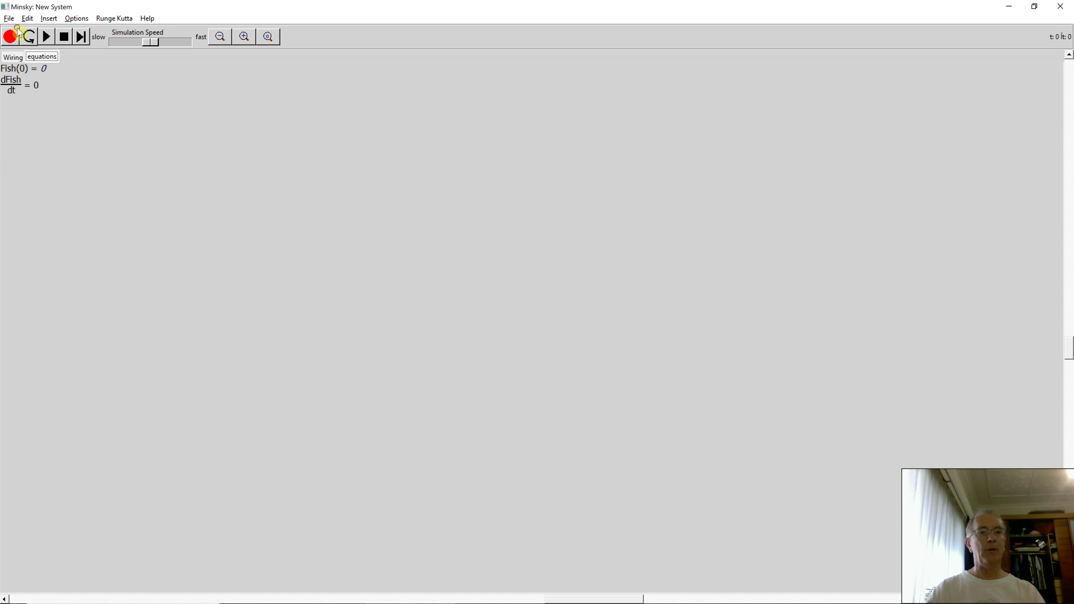
key("ctrl+F3")
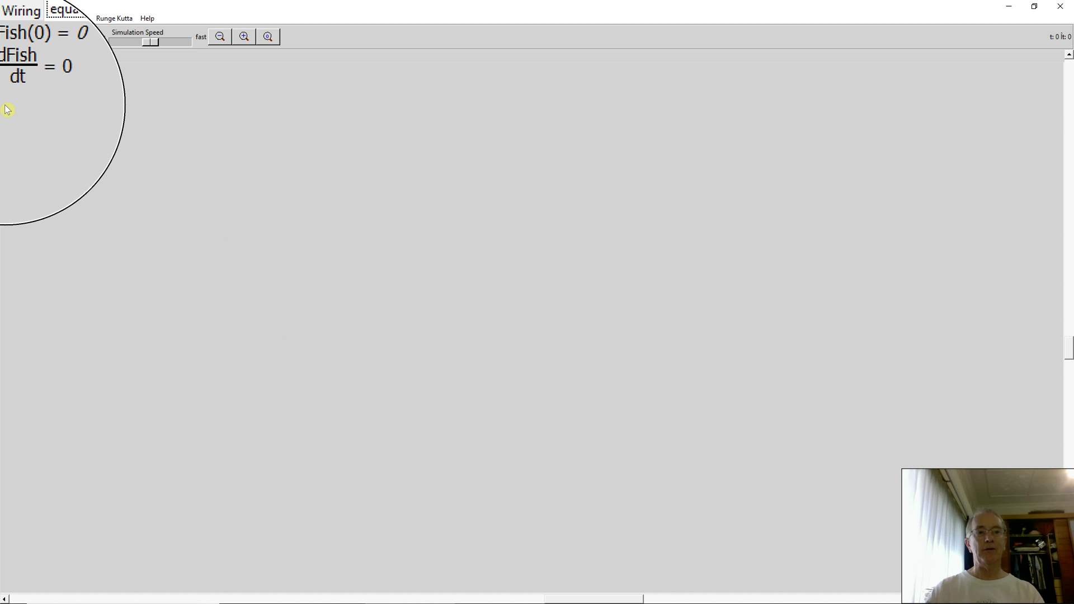
key("Escape")
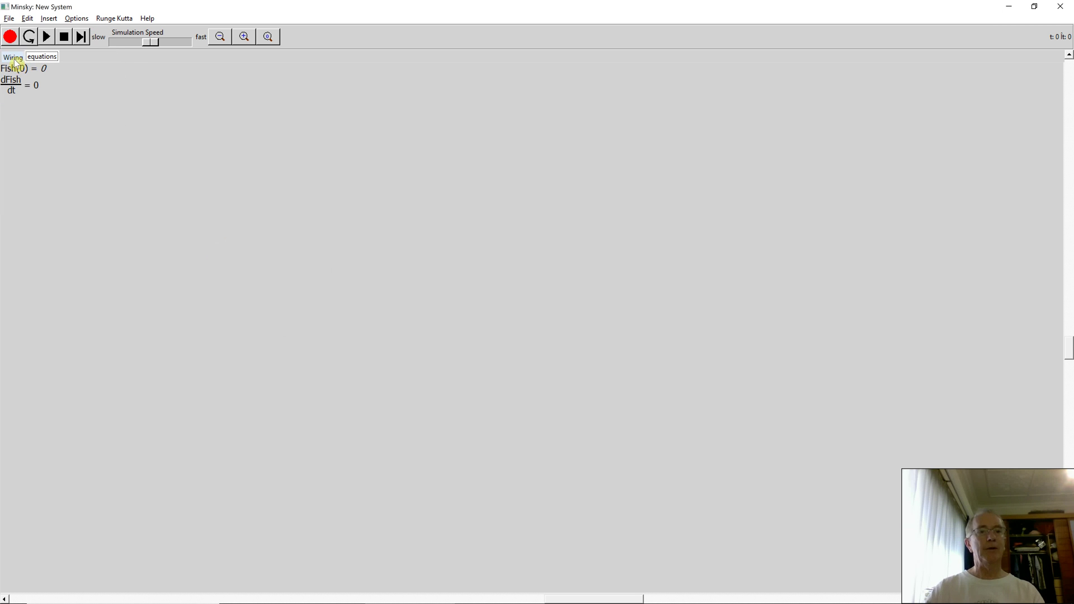
left_click(13, 58)
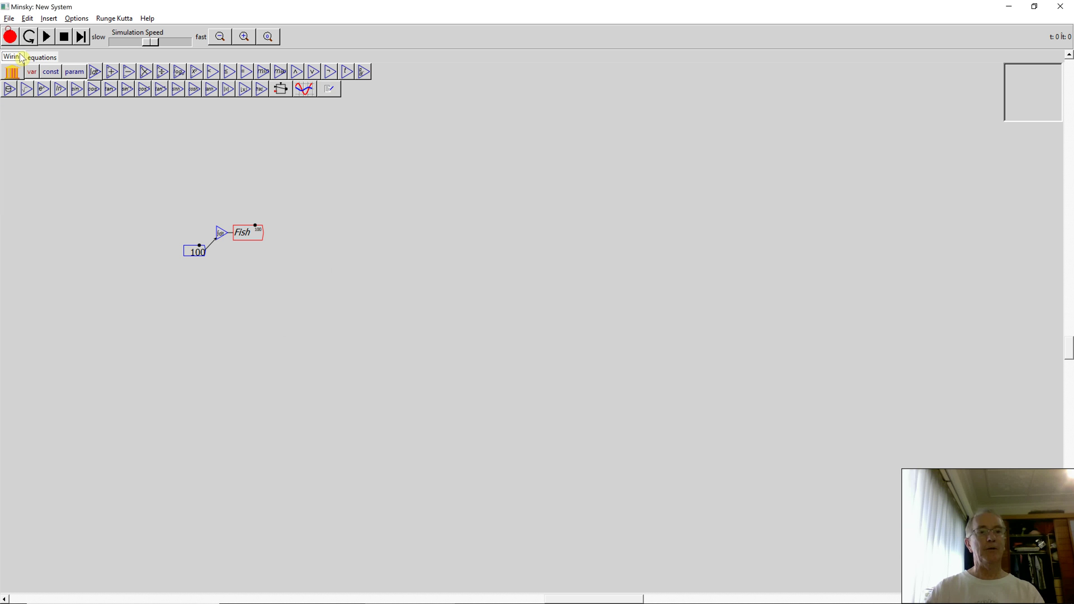
Try to advance the simulation by one step with the Fish integral as wired, and dismiss the error dialogs
left_click(81, 37)
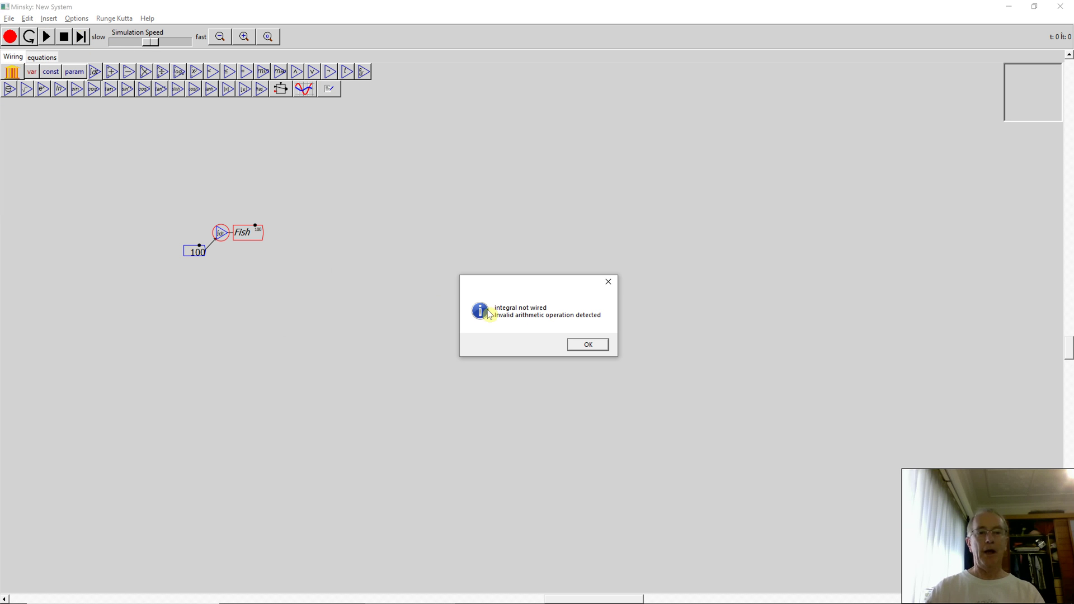
left_click(584, 344)
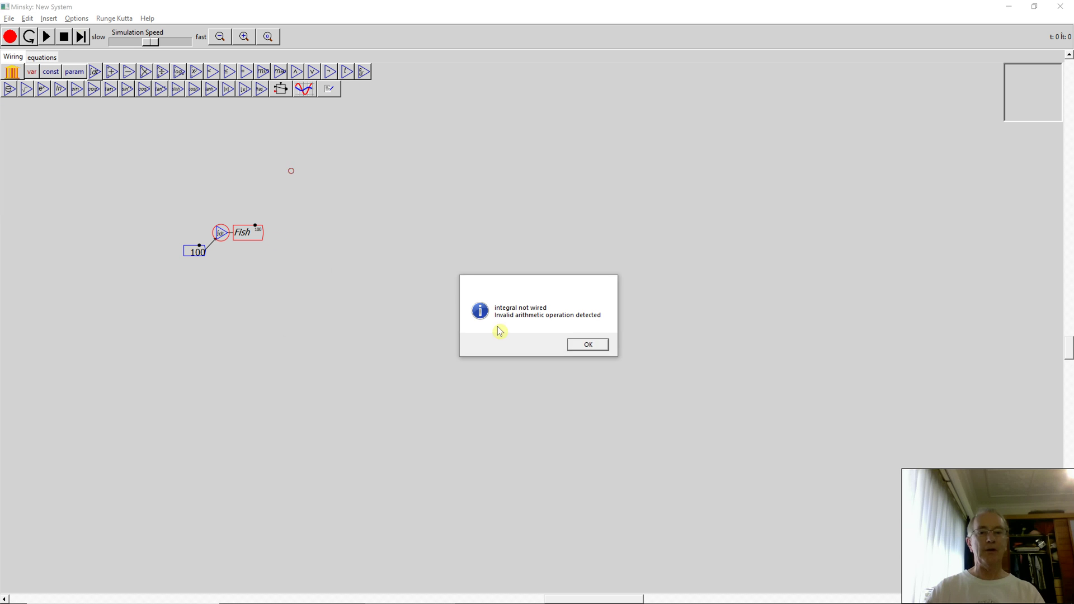
left_click(578, 345)
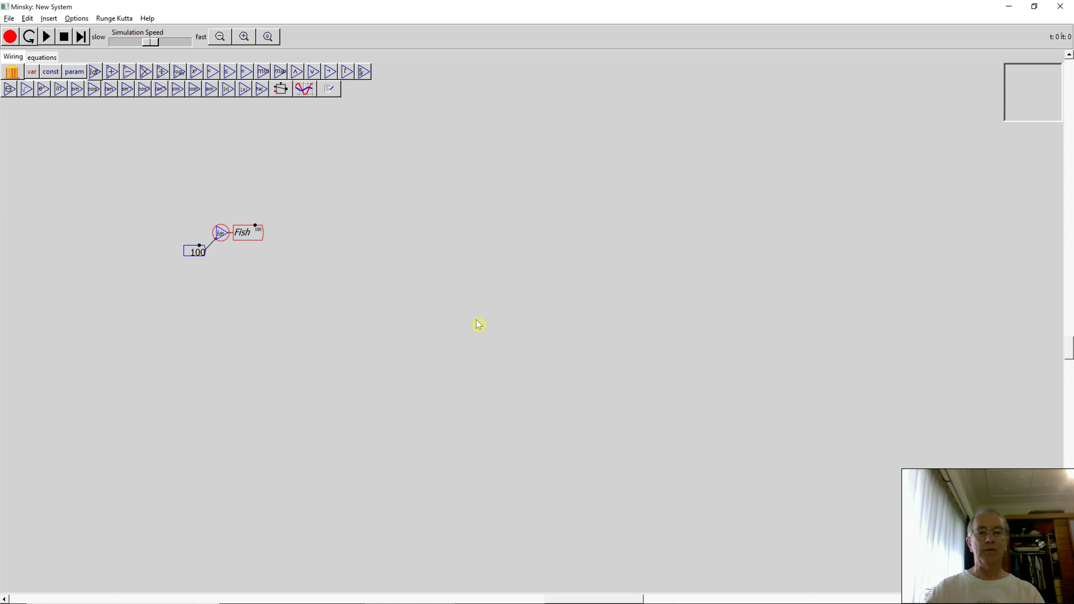
key("F11")
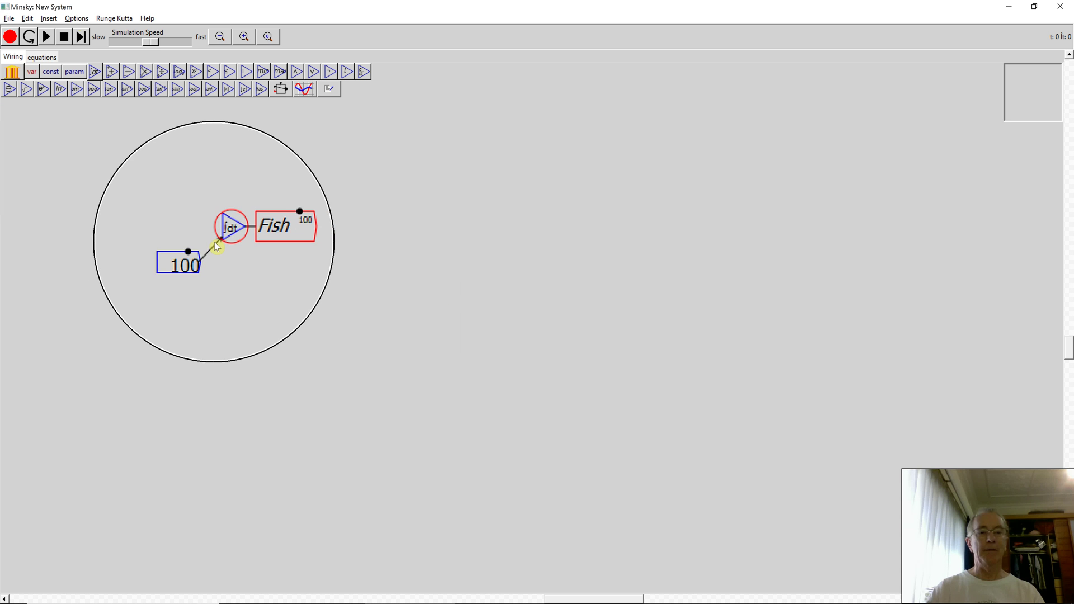
scroll(215, 245, "down", 2)
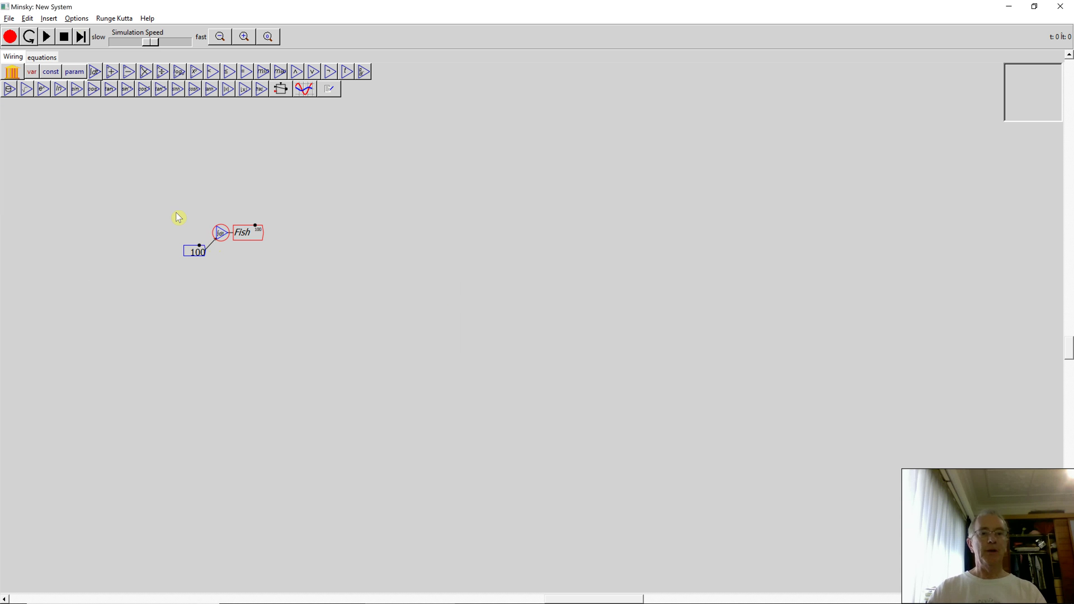
key("alt+Tab")
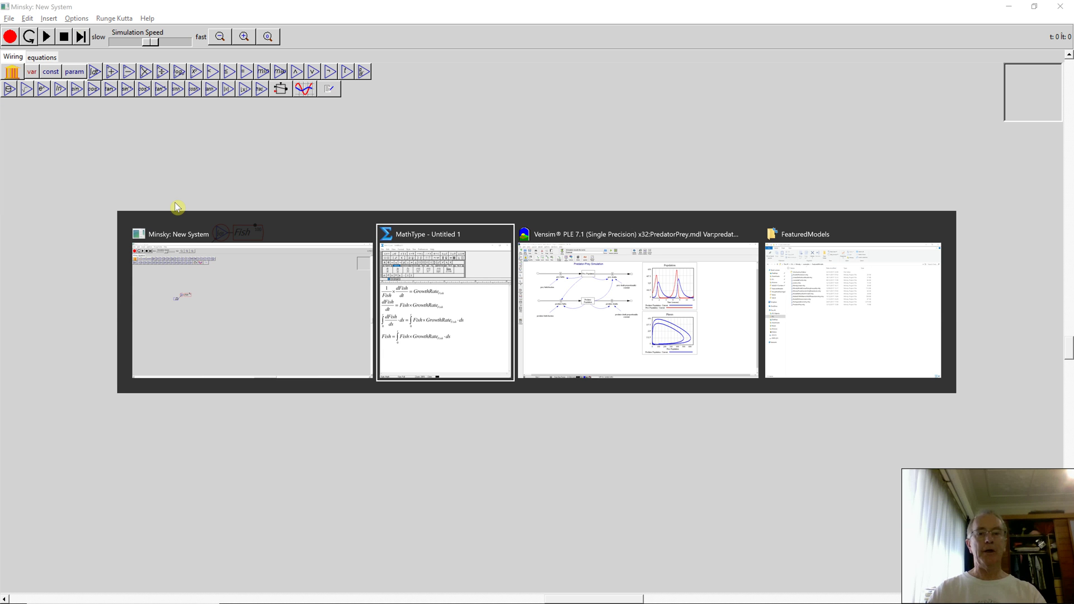
key("alt+Tab")
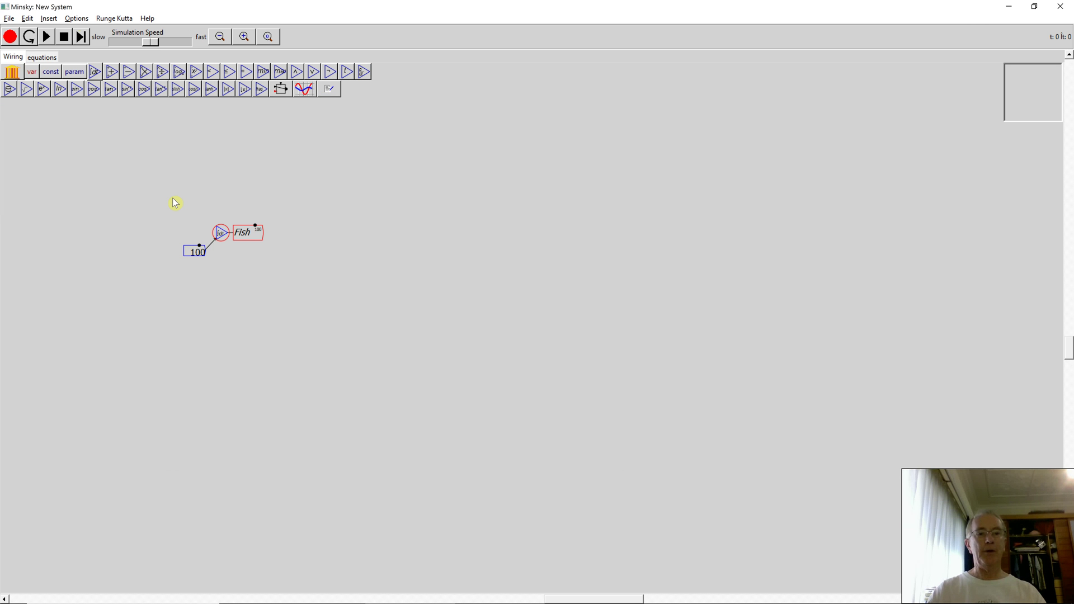
Add a variable named Fish_{Growth}^{Rate} to the canvas, with Growth as subscript and Rate as superscript
type("G")
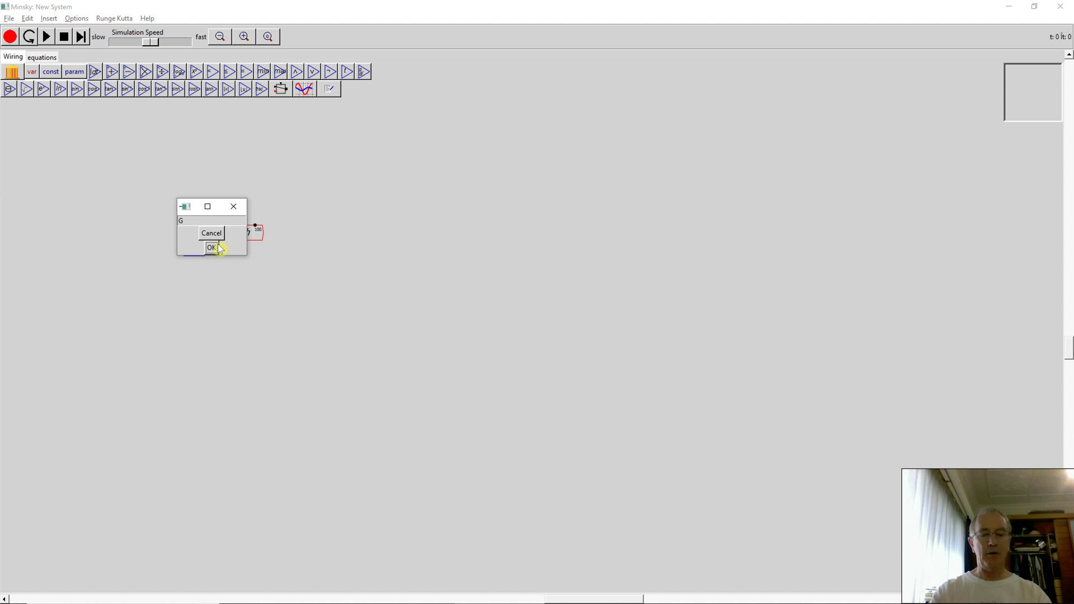
left_click(196, 227)
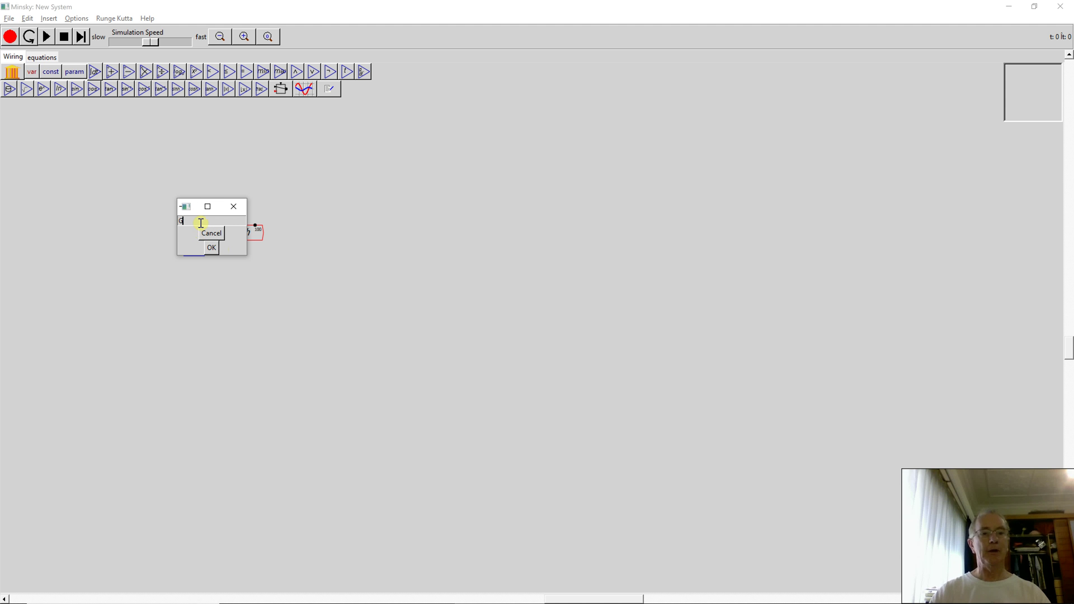
type("rowth")
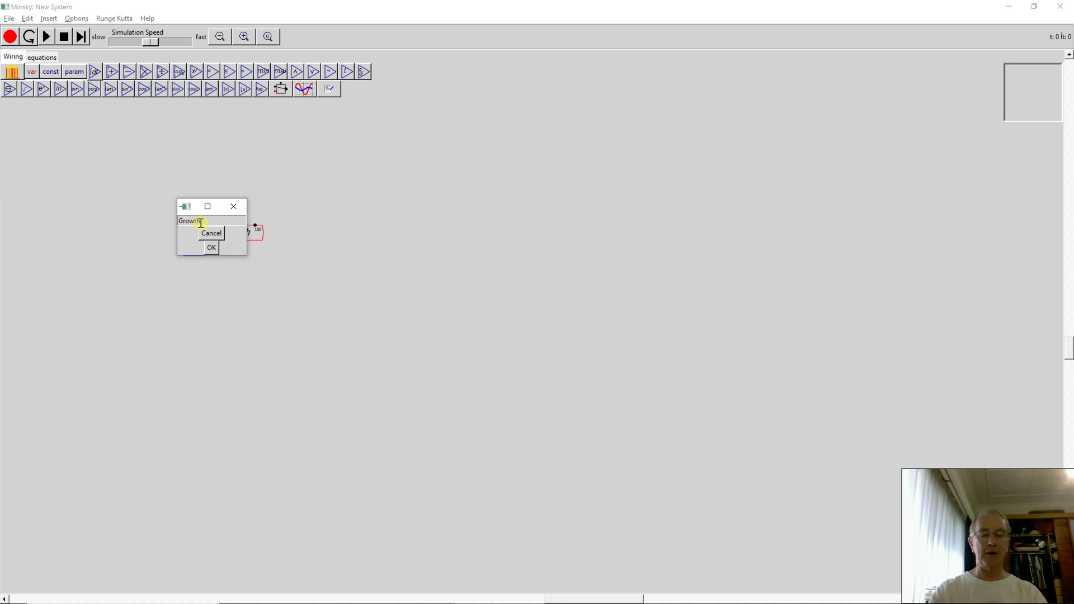
key("BackSpace")
key("BackSpace")
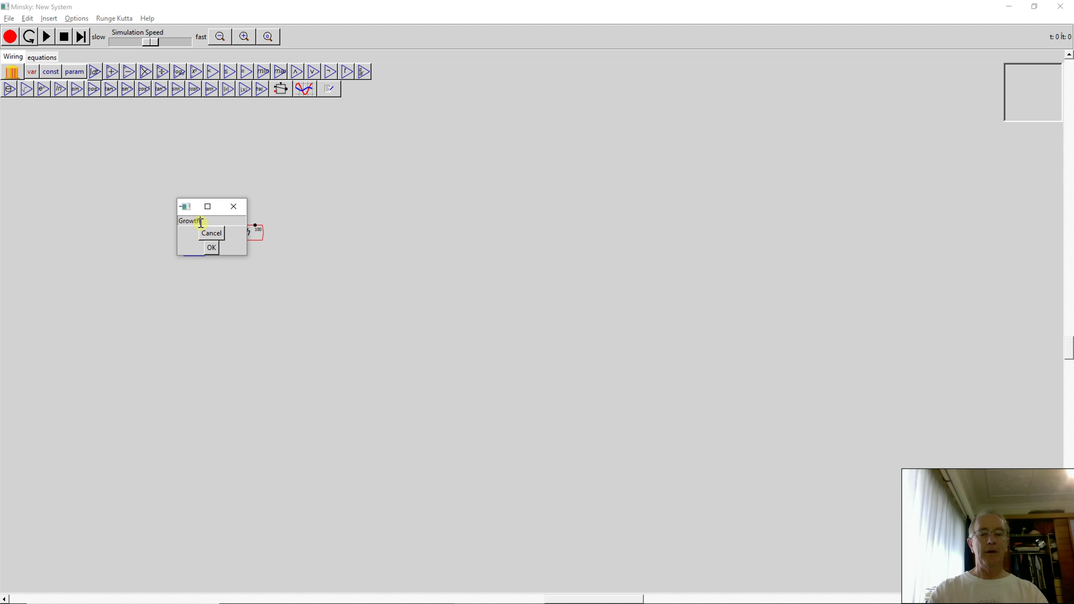
key("BackSpace")
key("BackSpace")
key("BackSpace")
key("BackSpace")
type("Fis")
type("h")
type("_(")
type("Growt")
type("h)")
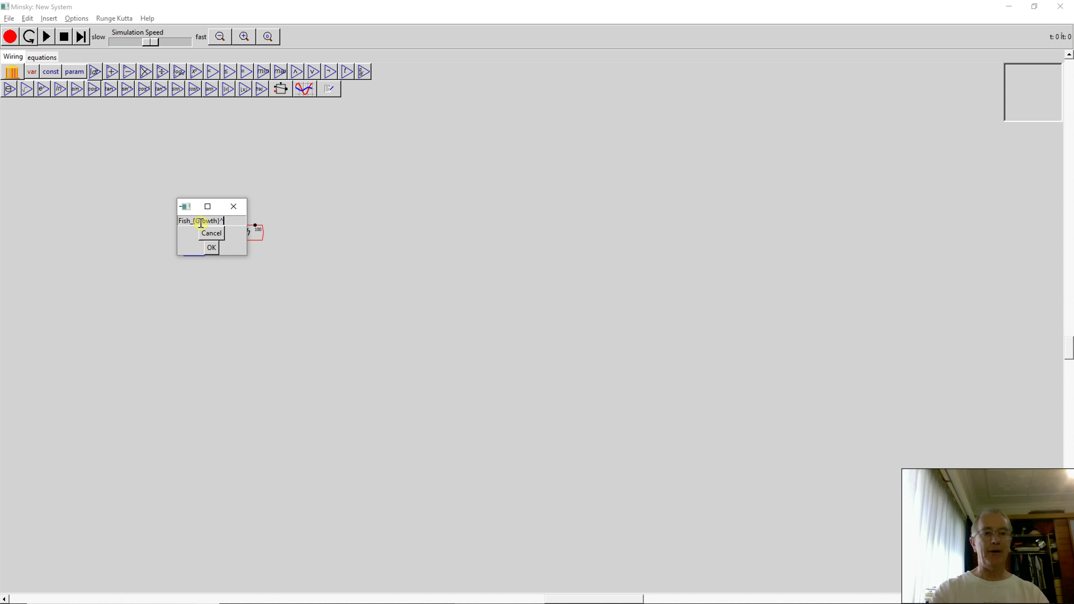
type("^{Rate}")
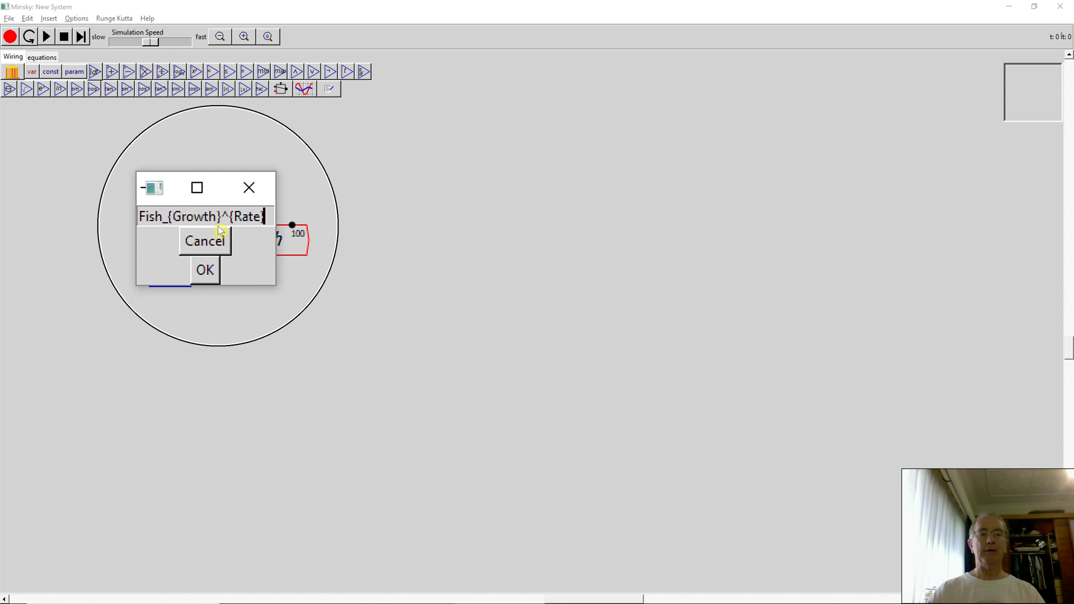
key("super+Escape")
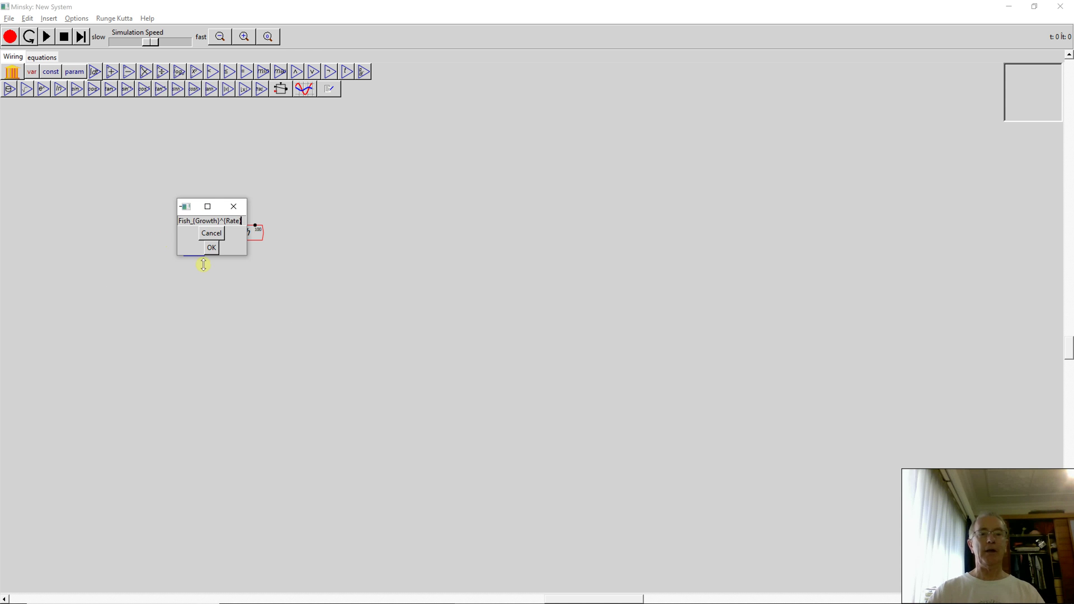
left_click(211, 248)
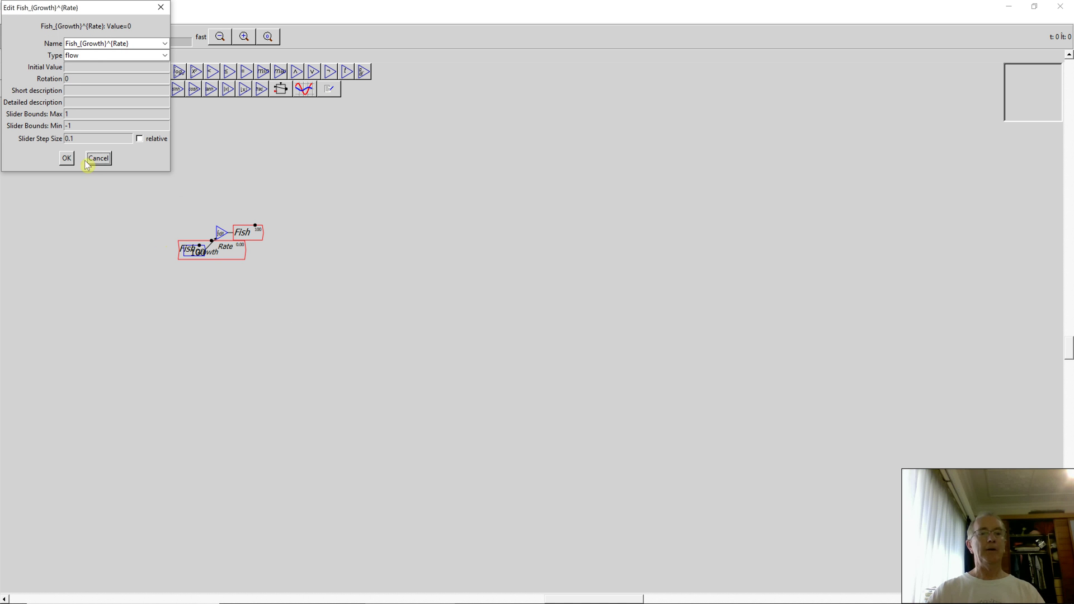
Change the type of Fish_{Growth}^{Rate} from flow to parameter and set its initial value to 2
left_click(66, 158)
left_click(158, 55)
left_click(159, 55)
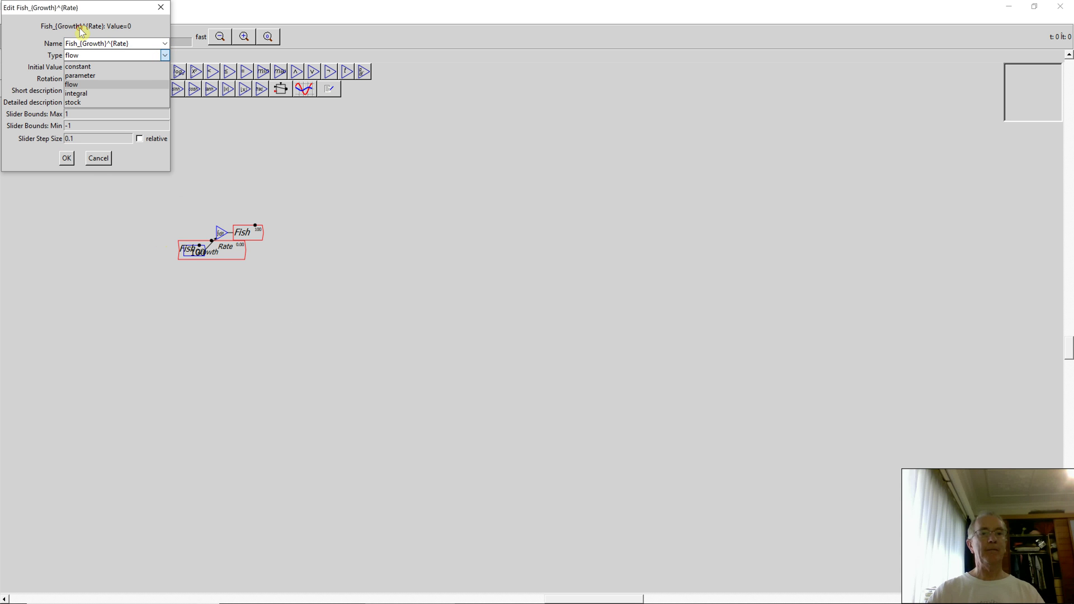
left_click(142, 65)
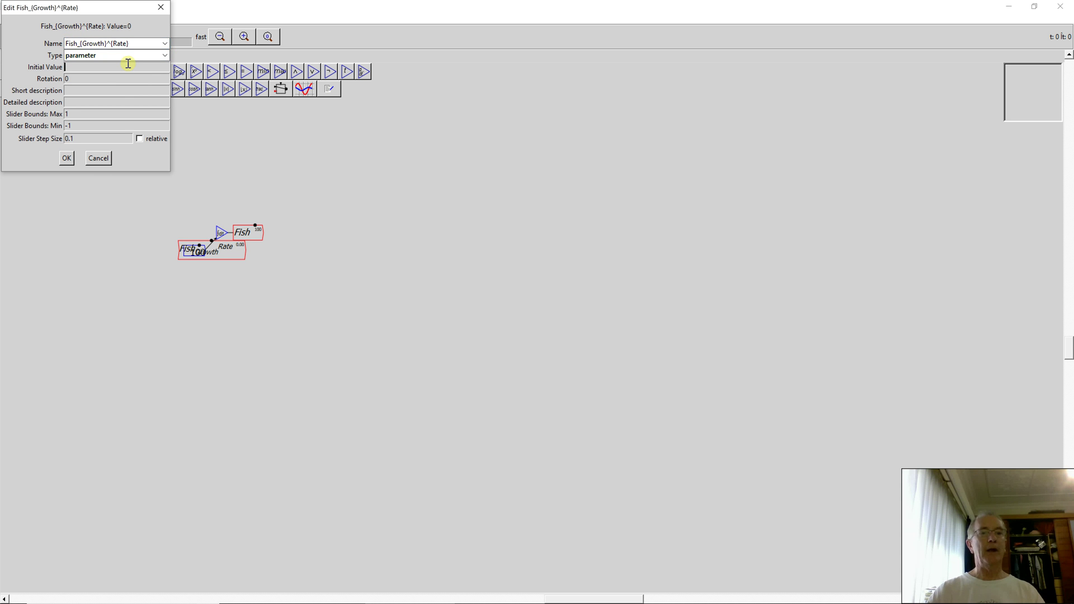
key("ctrl+alt+m")
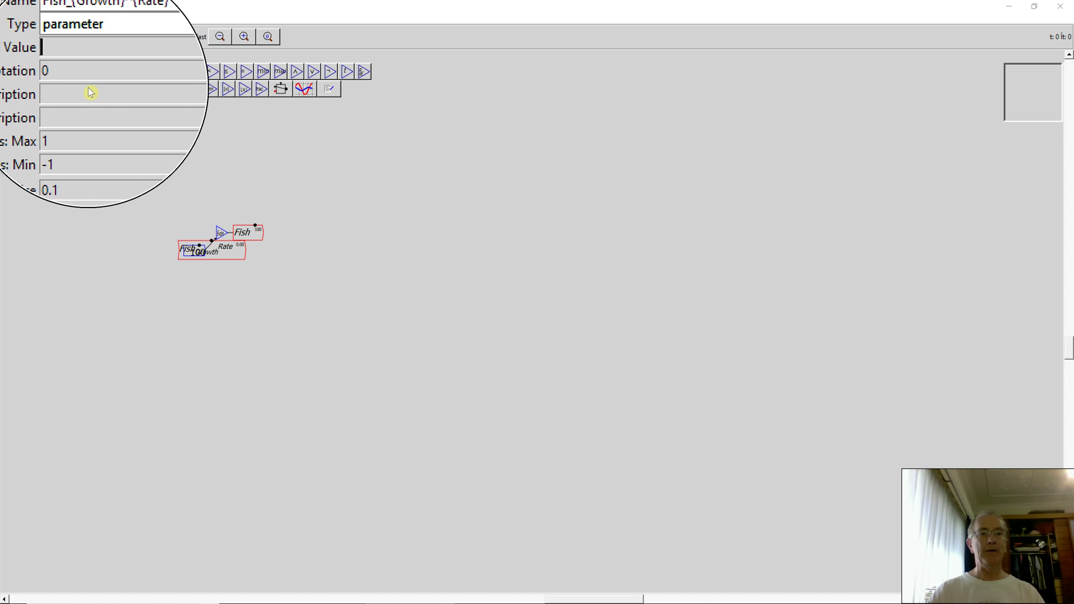
left_click(88, 87)
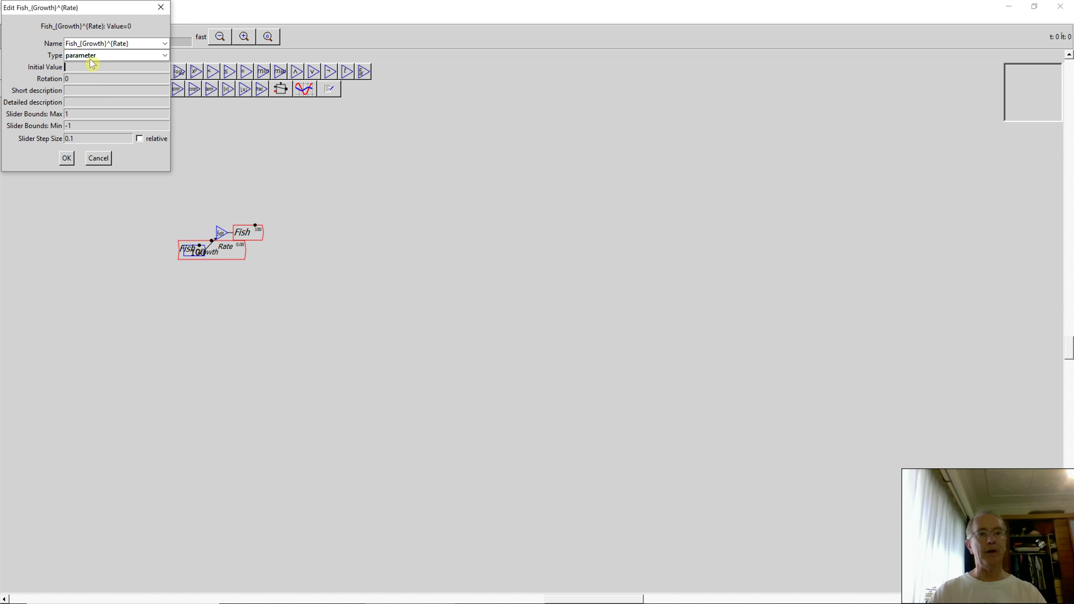
left_click(86, 67)
type("2")
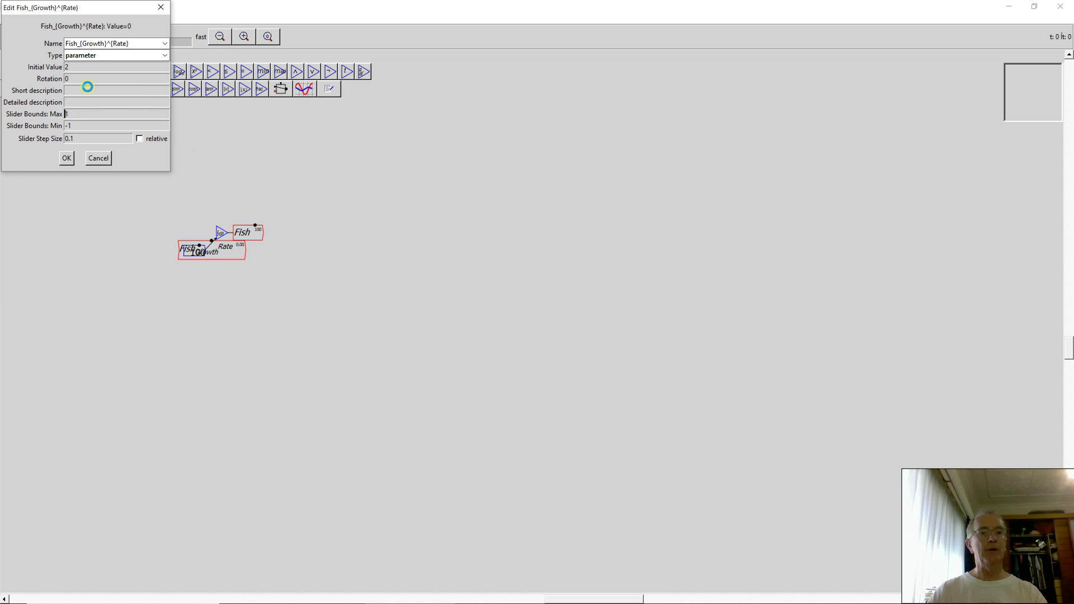
Set the Fish_{Growth}^{Rate} parameter's slider bounds to maximum 10 and minimum 0.1, and move the parameter up and left of the integral block
key("ctrl+alt+m")
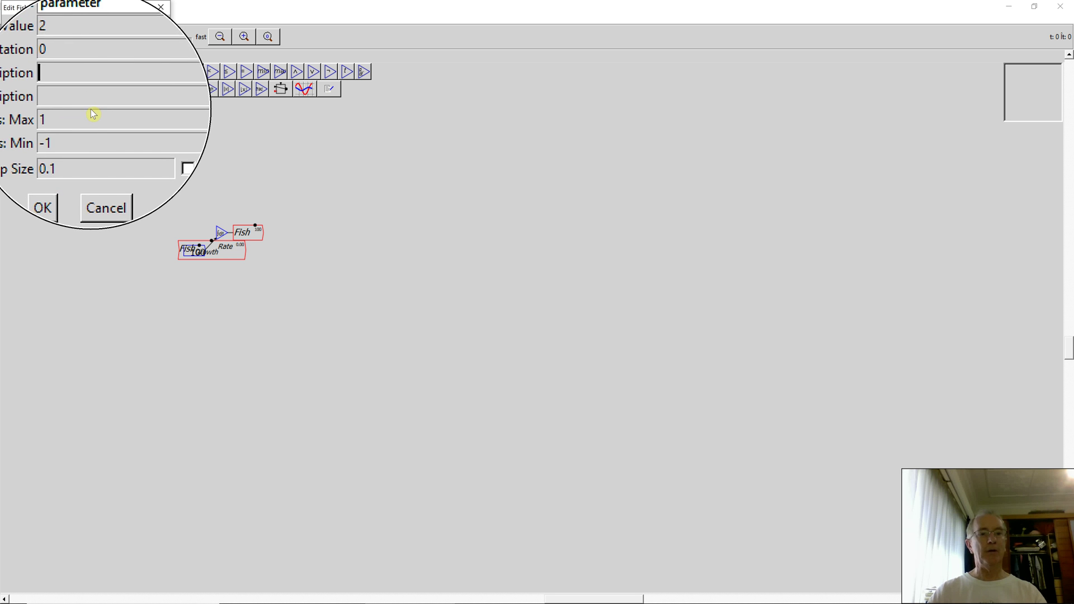
left_click(87, 112)
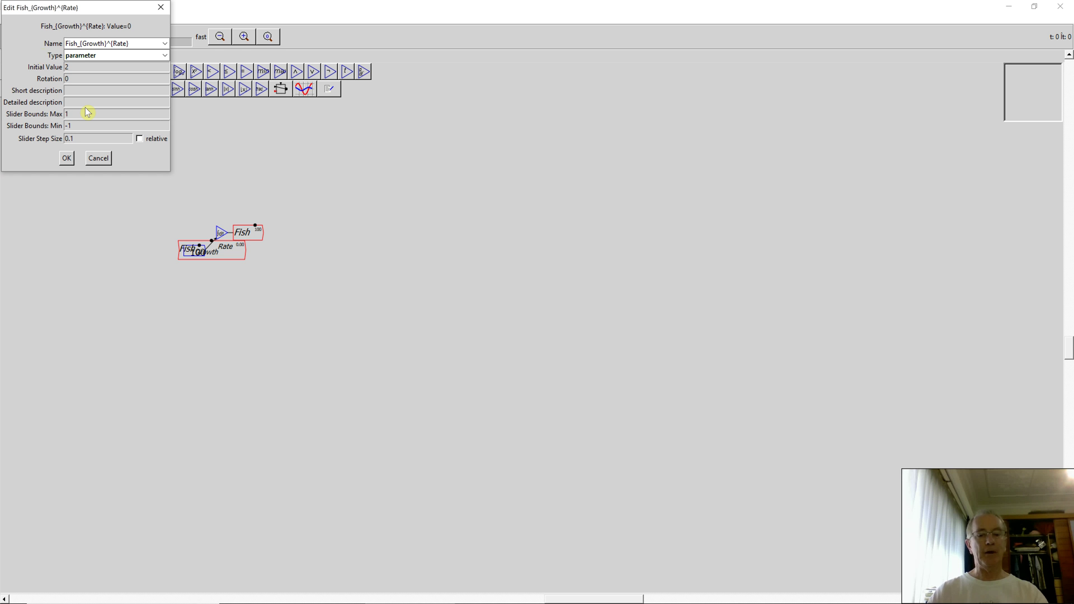
type("0")
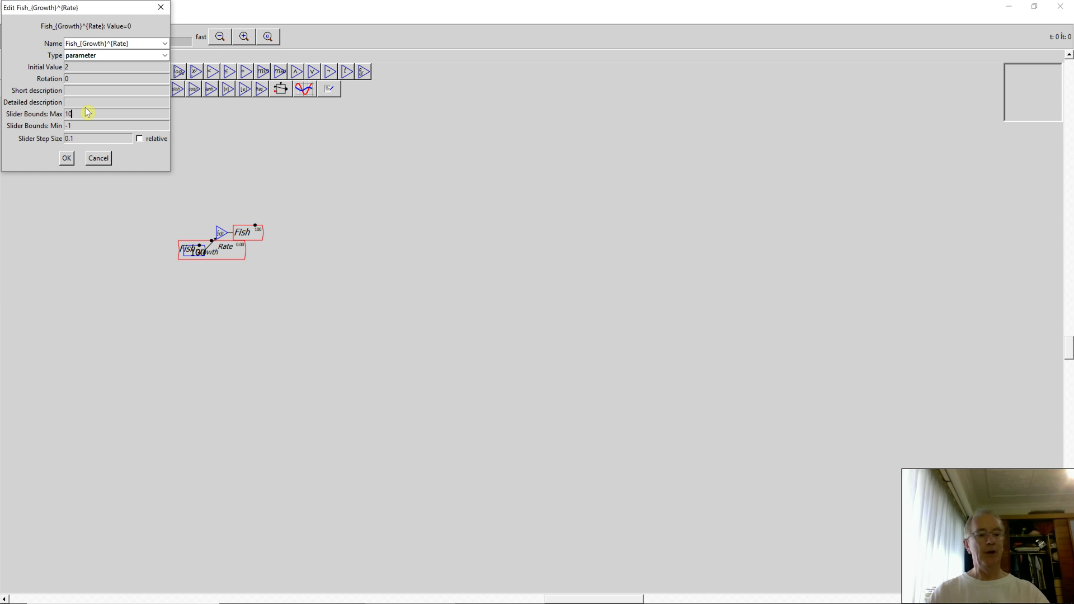
key("Tab")
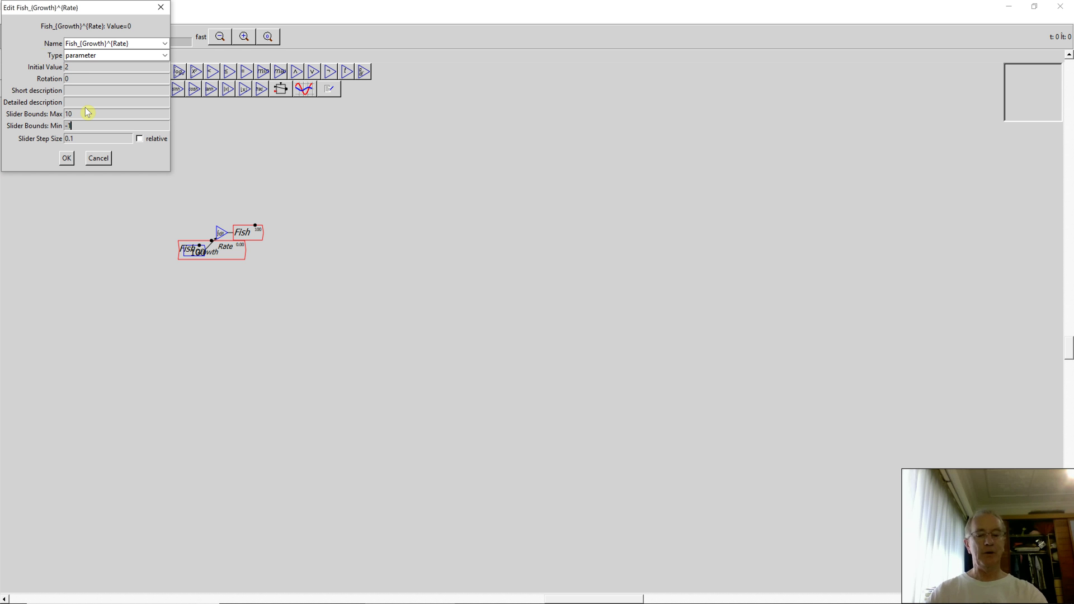
key("BackSpace")
key("BackSpace")
type("0")
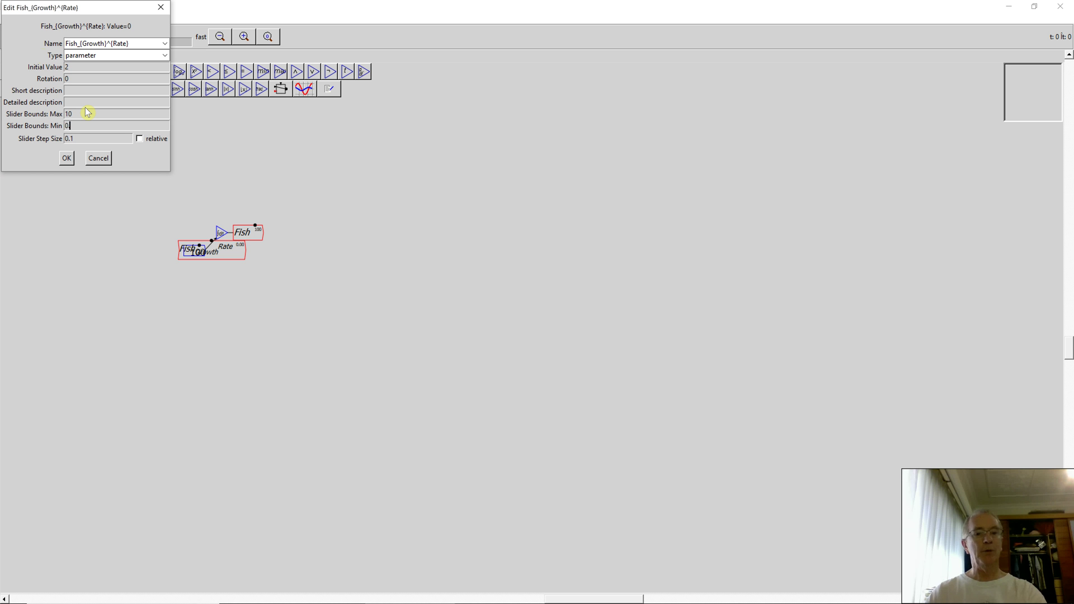
type(".0")
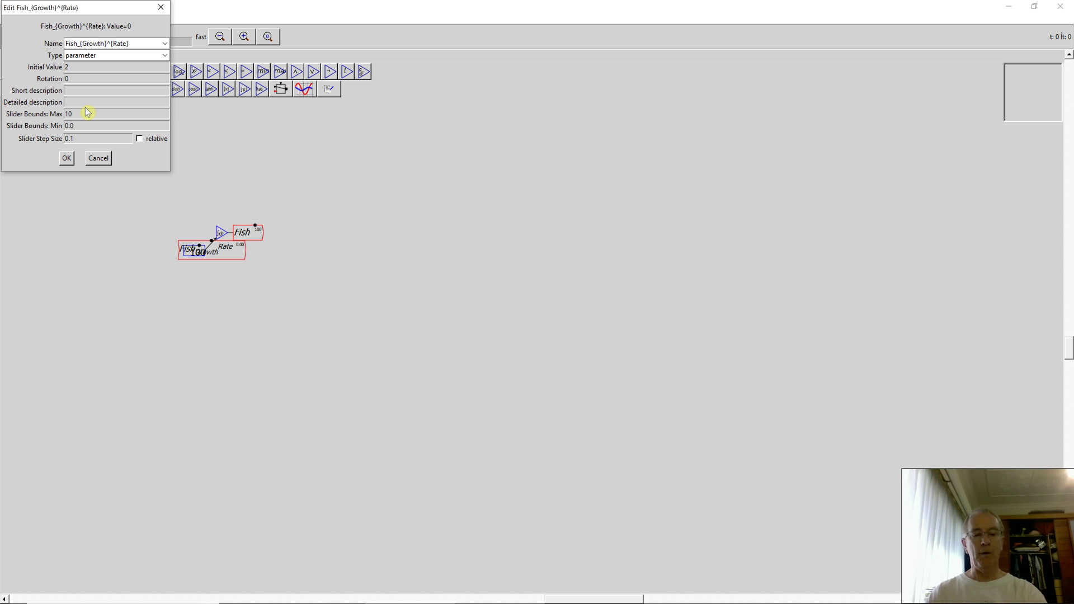
key("BackSpace")
key("BackSpace")
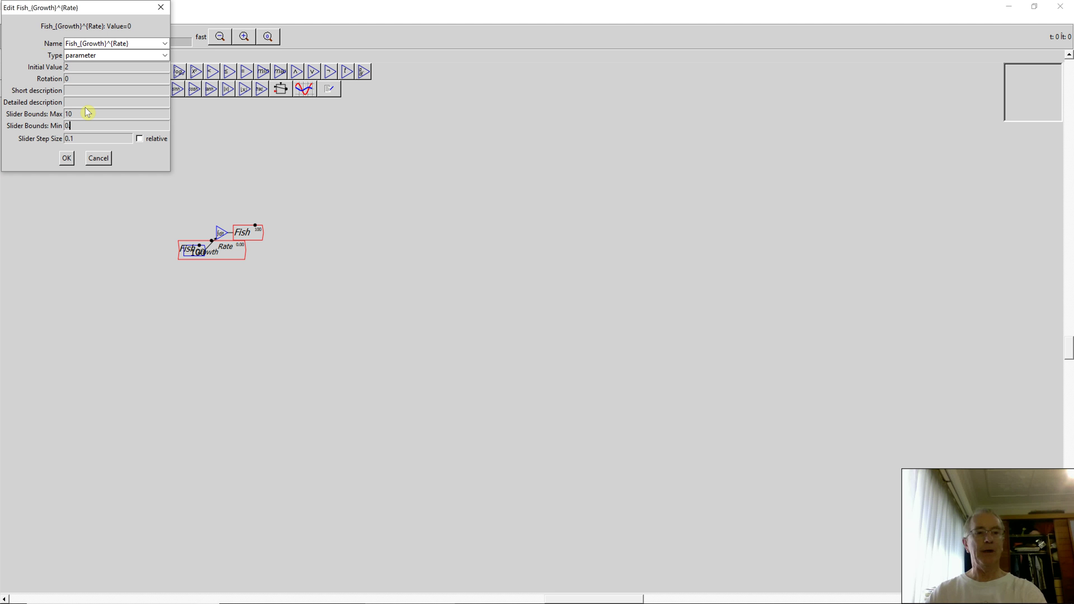
type(".1")
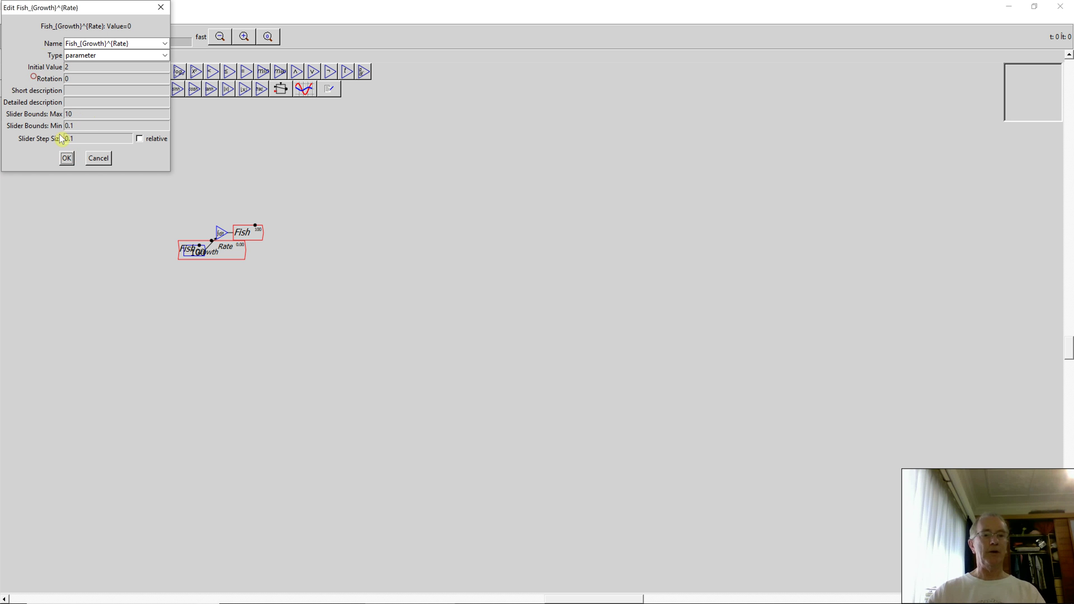
left_click(66, 158)
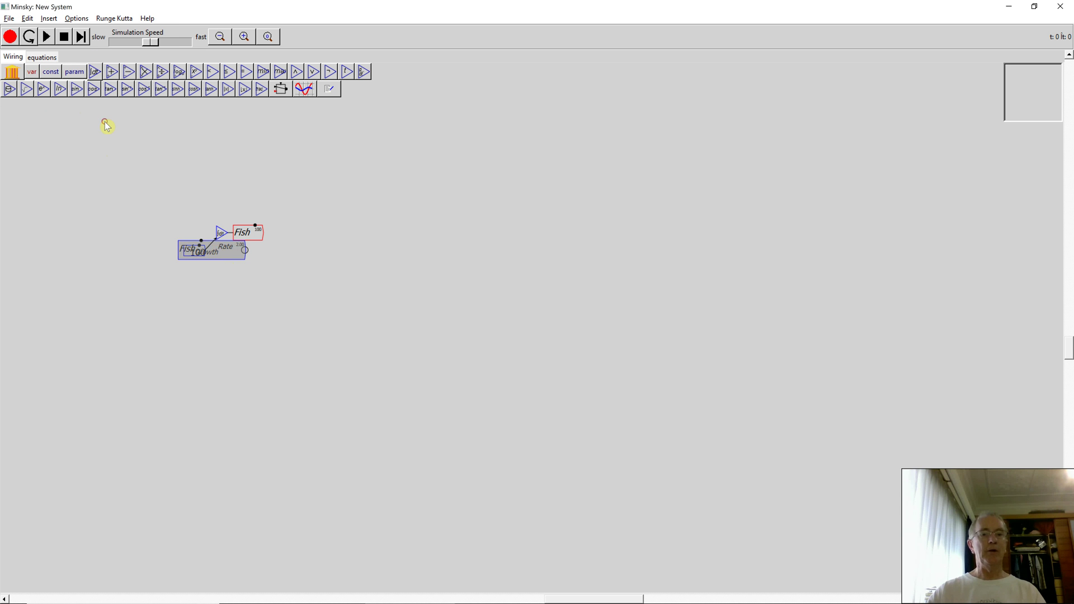
left_click_drag(214, 247, 151, 194)
left_click(156, 221)
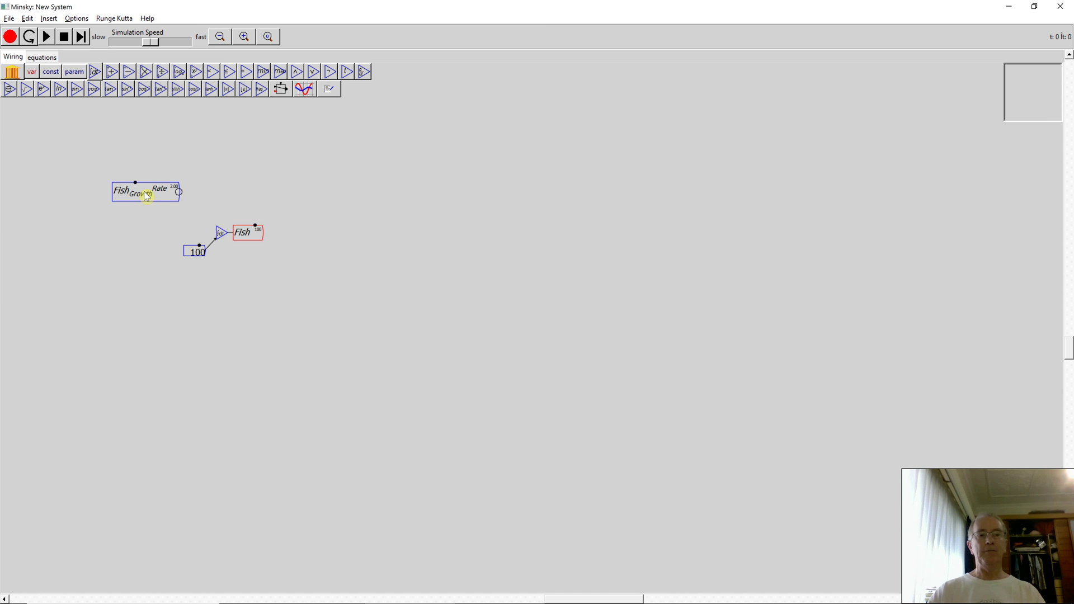
Switch to Vensim to examine the prey birth structure in the predator-prey diagram, and return to Minsky
key("alt+Tab")
key("alt+Tab")
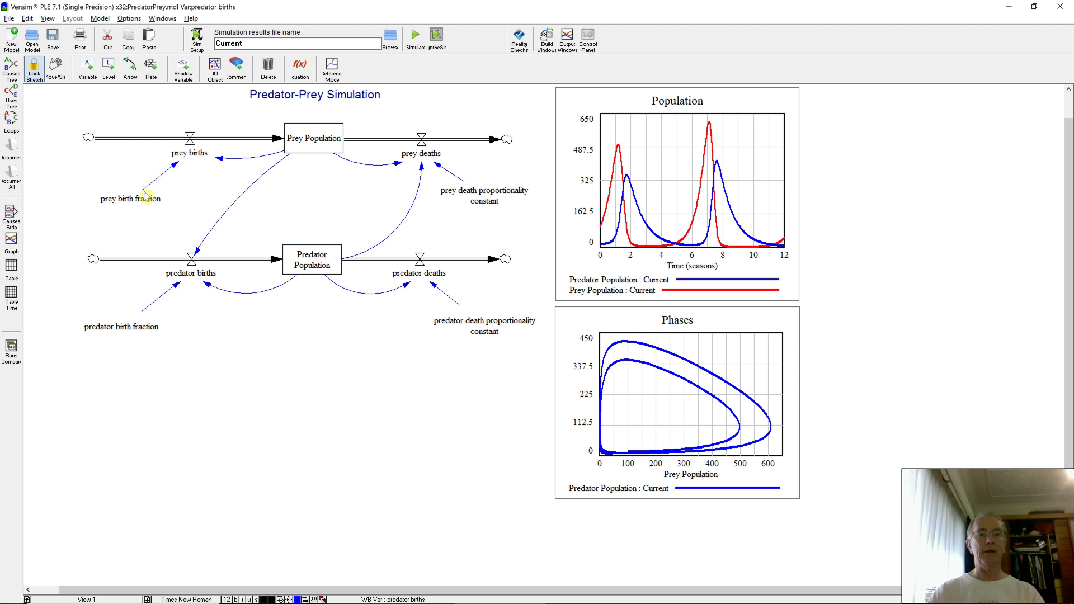
key("alt+Tab")
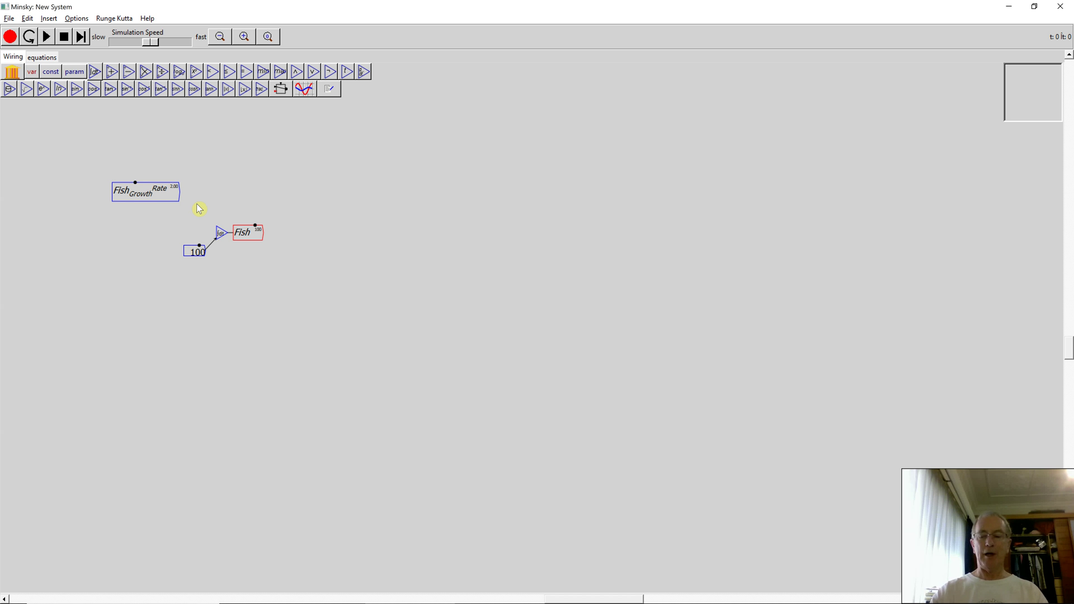
Add a multiply block, wire it into the integral's input, connect Fish_{Growth}^{Rate} and Fish to it, and curve the Fish feedback wire above the blocks
key("shift+8")
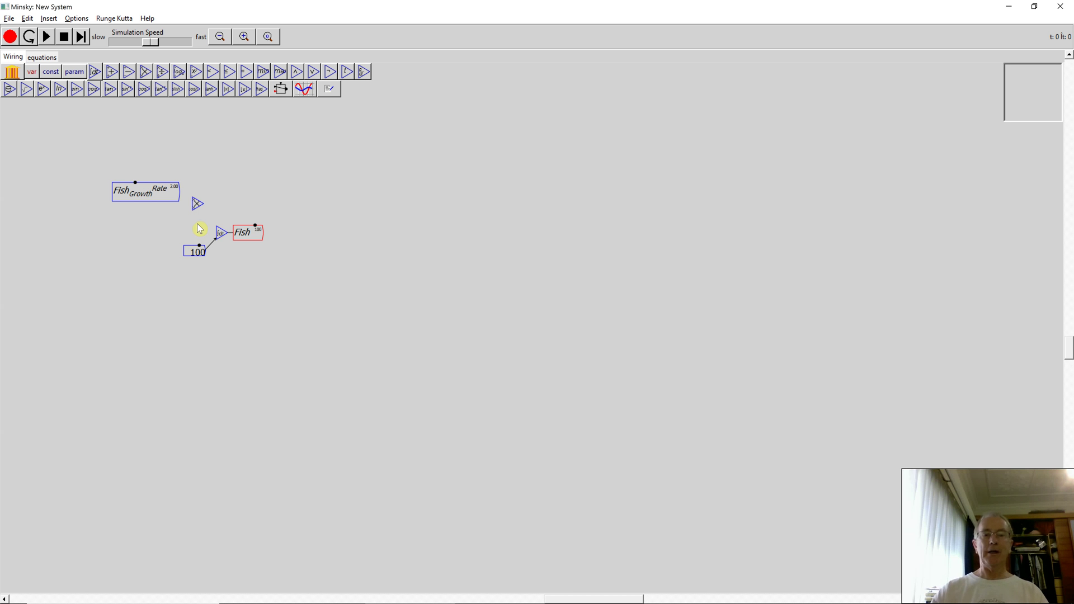
mouse_move(205, 211)
left_click_drag(207, 213, 217, 231)
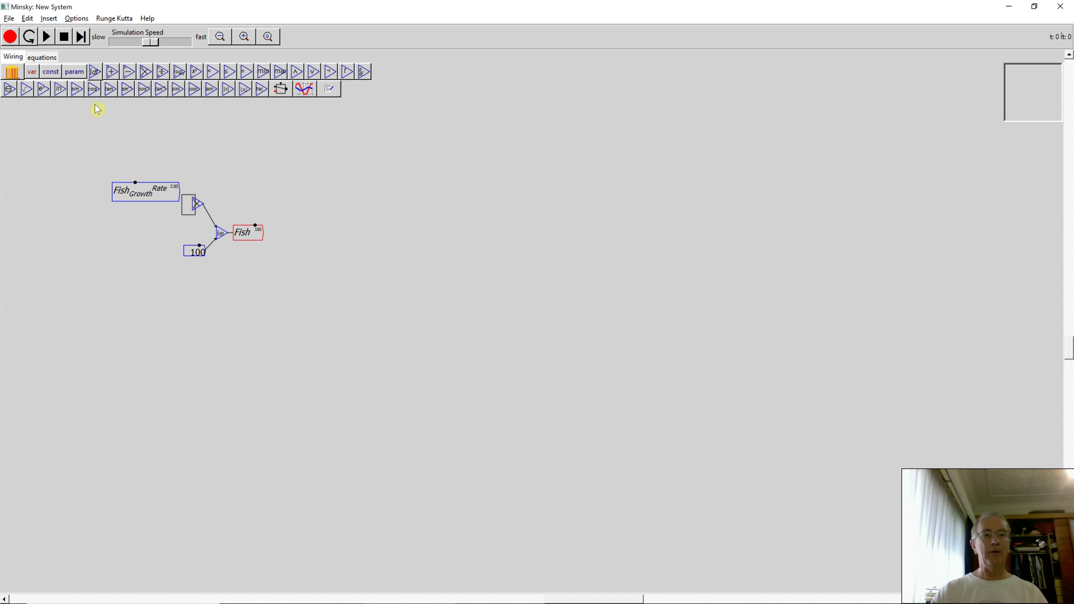
mouse_move(179, 193)
left_mouse_down()
mouse_move(190, 219)
mouse_move(193, 208)
left_mouse_up()
left_click_drag(264, 231, 283, 153)
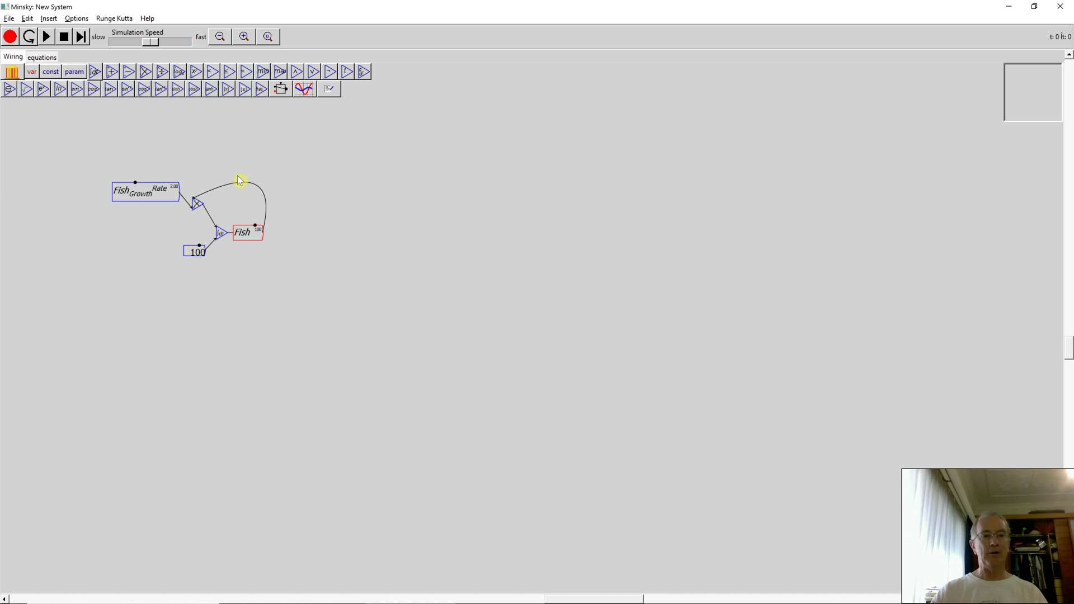
left_click_drag(238, 176, 179, 159)
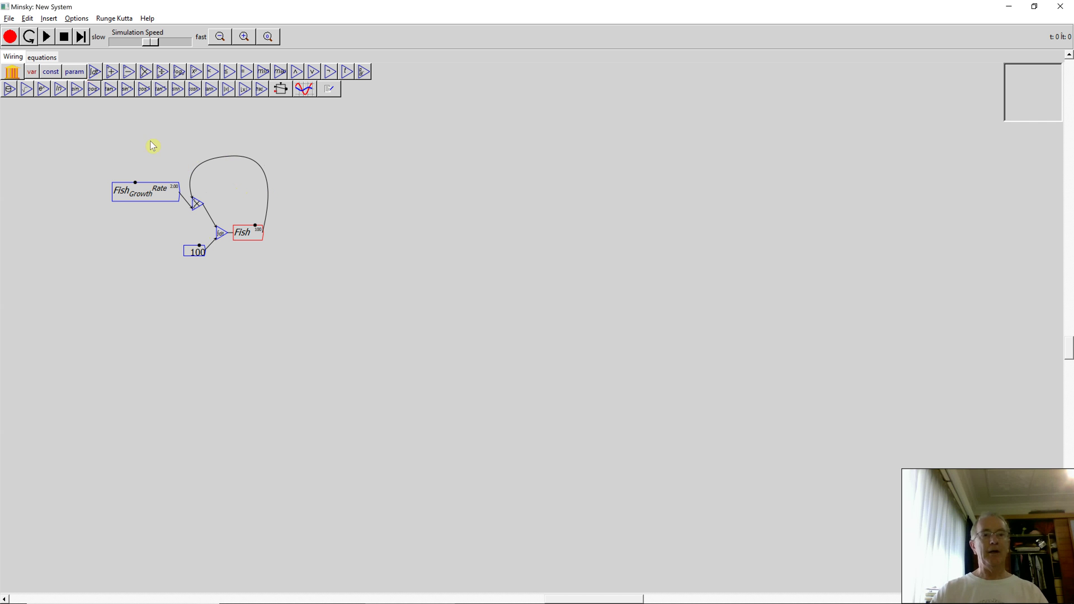
Examine the generated Fish differential equation, compare it with the derivation in MathType, and return to Minsky's wiring view
left_click(20, 58)
left_click(42, 57)
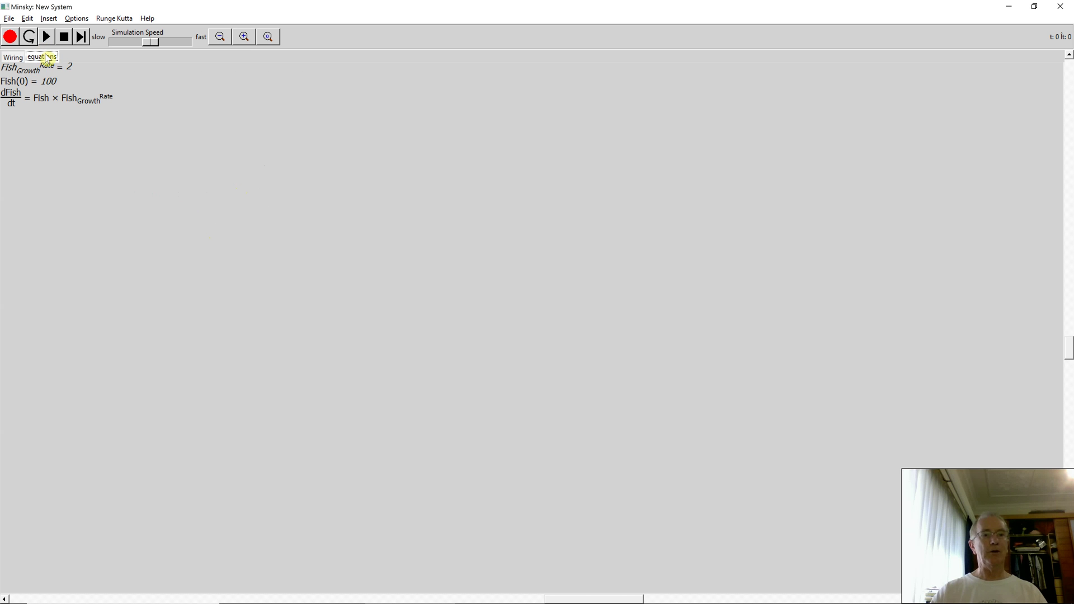
key("super+plus")
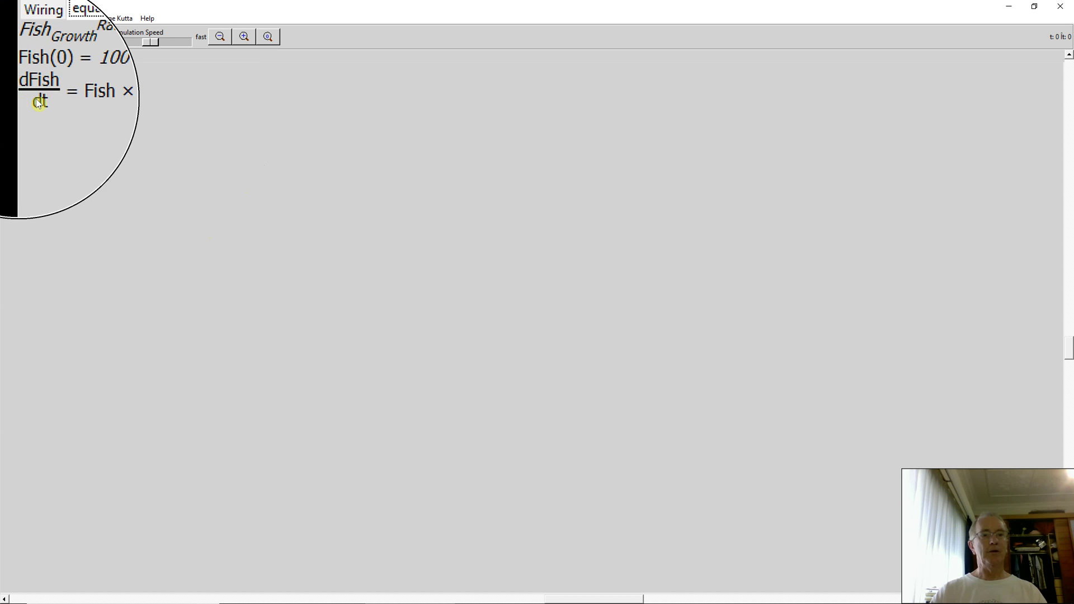
double_click(68, 108)
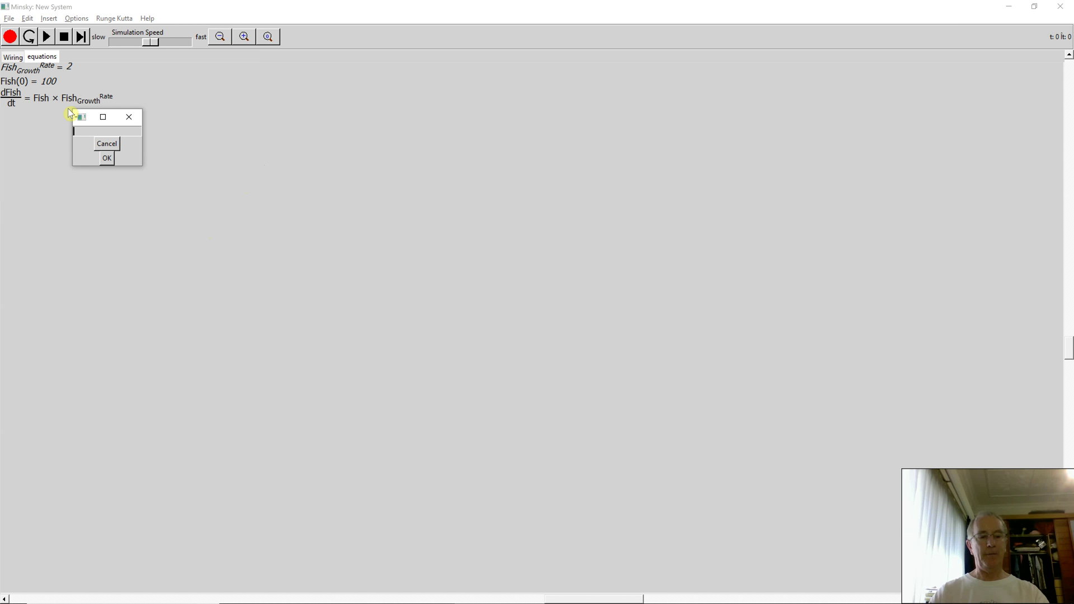
left_click(52, 71)
left_click(106, 143)
key("alt+Tab")
key("alt+Tab")
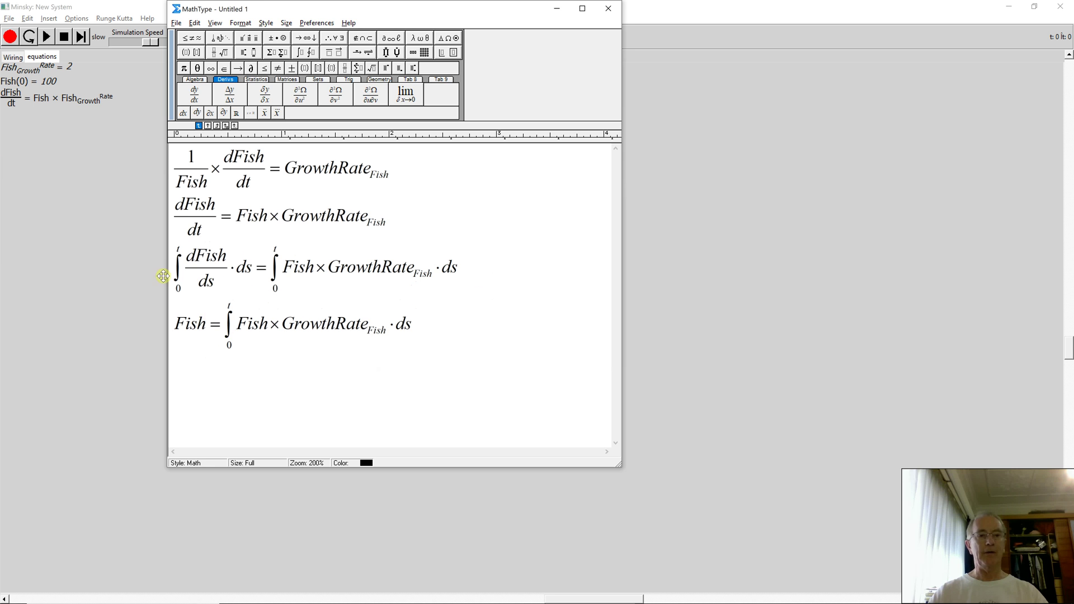
left_click_drag(108, 192, 25, 115)
left_click(12, 57)
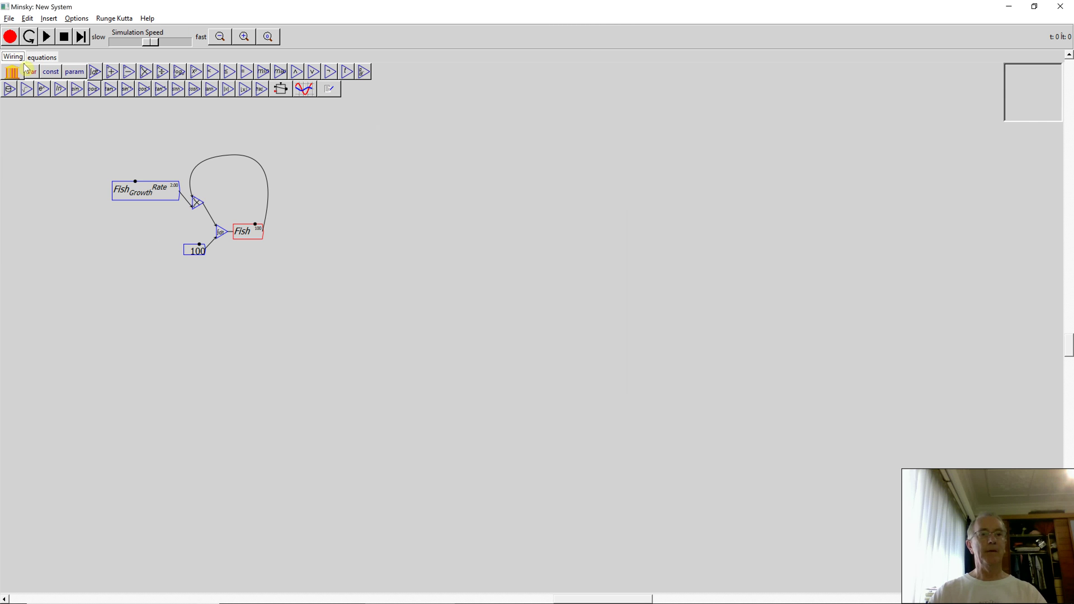
Add a plot beside the Fish model and wire the Fish variable to its first vertical-axis input
left_click(268, 36)
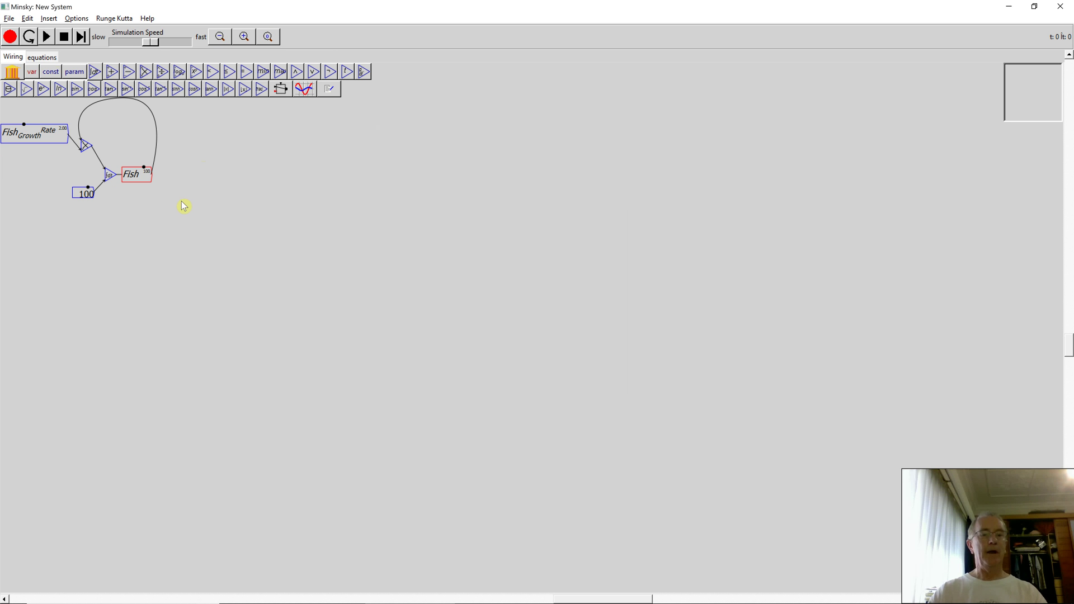
left_click(304, 89)
left_click(296, 238)
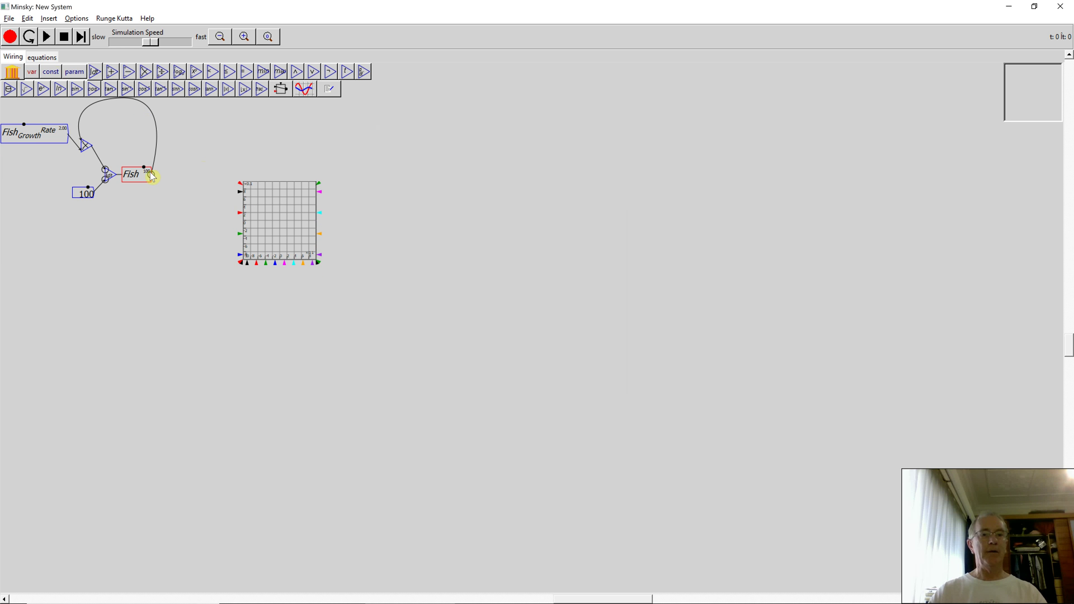
mouse_move(152, 170)
left_mouse_down()
mouse_move(178, 201)
mouse_move(154, 183)
mouse_move(241, 194)
left_mouse_up()
Enlarge the plot to more than twice its size and reposition it beside the Fish variable
right_click(279, 210)
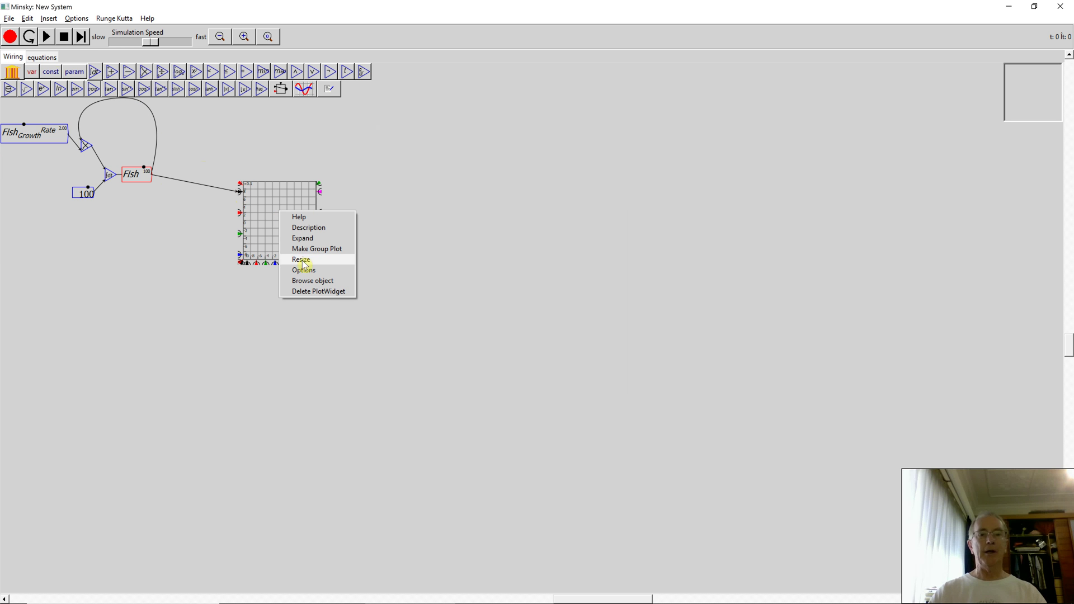
left_click(302, 260)
left_click(376, 326)
left_click_drag(286, 239, 308, 242)
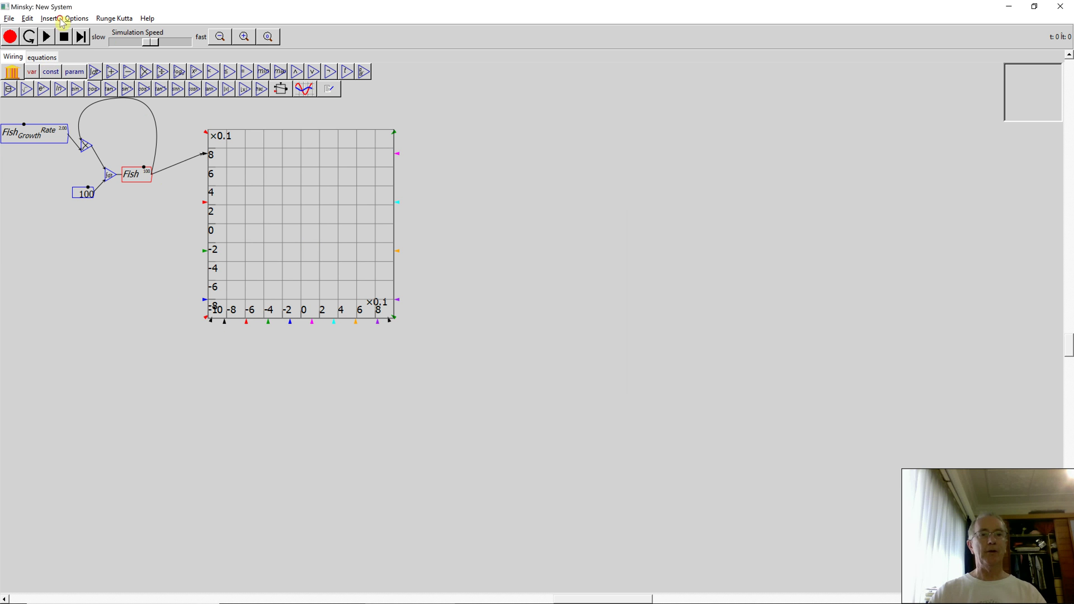
Run the simulation to plot Fish over time, and pause it at about t = 1.7
left_click(47, 37)
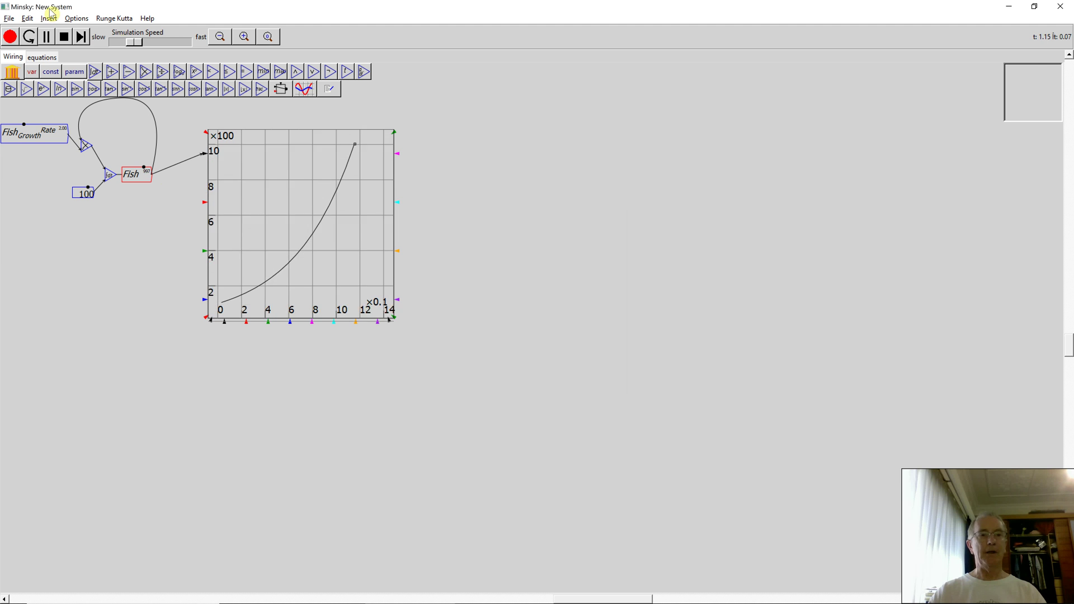
left_click(51, 37)
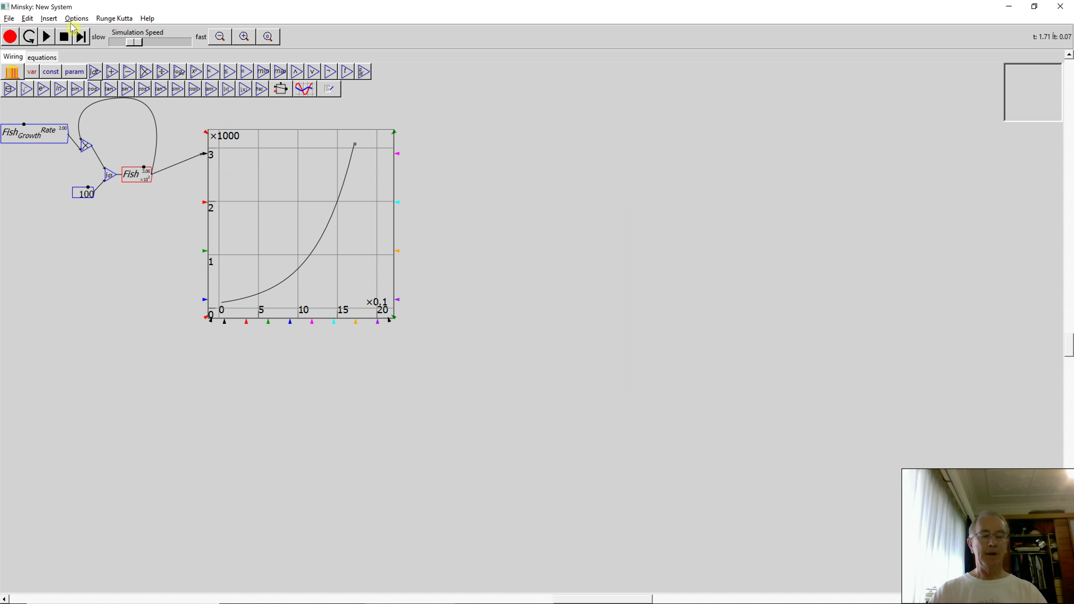